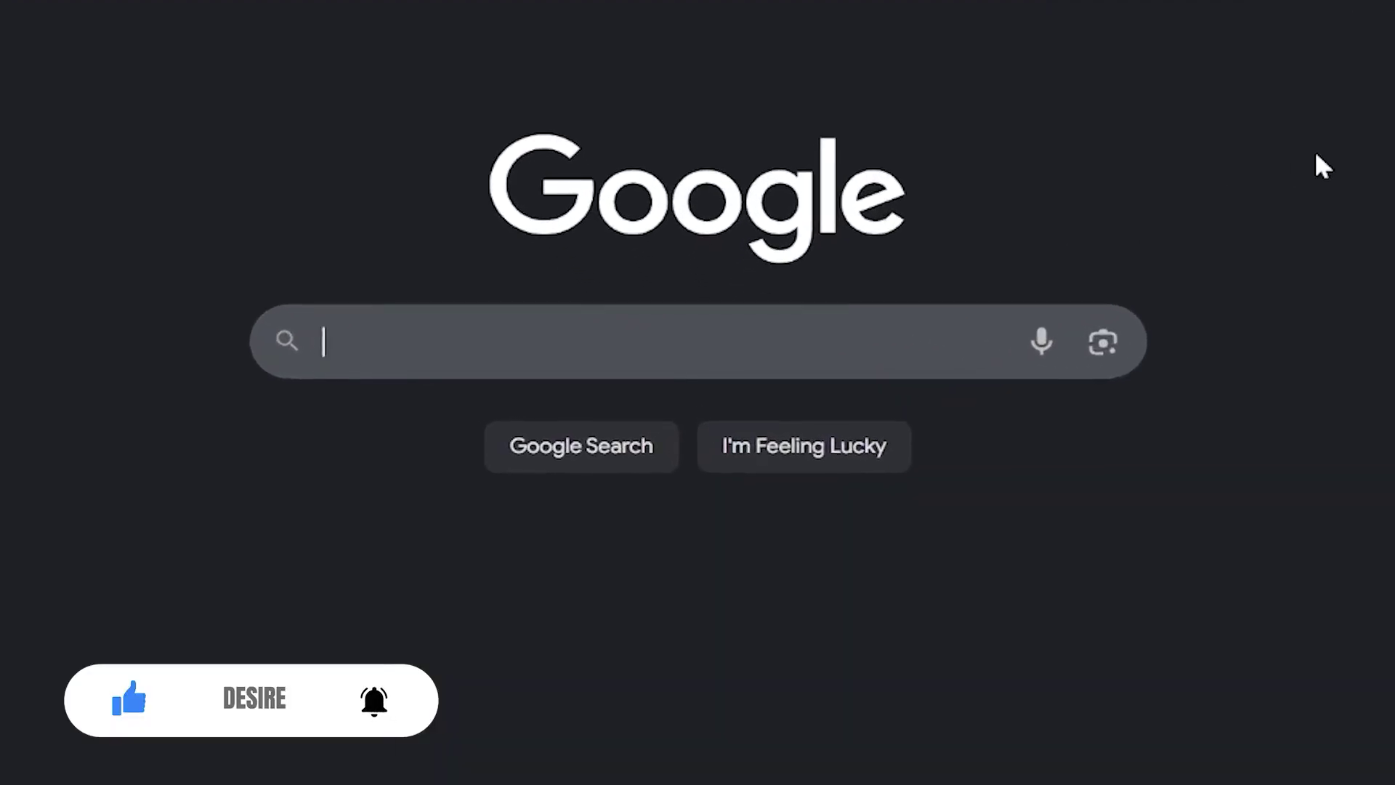
Step: Search Google for 'Edimakor AI' and open the official HitPaw Edimakor result in a new tab
type("Edimakor AI")
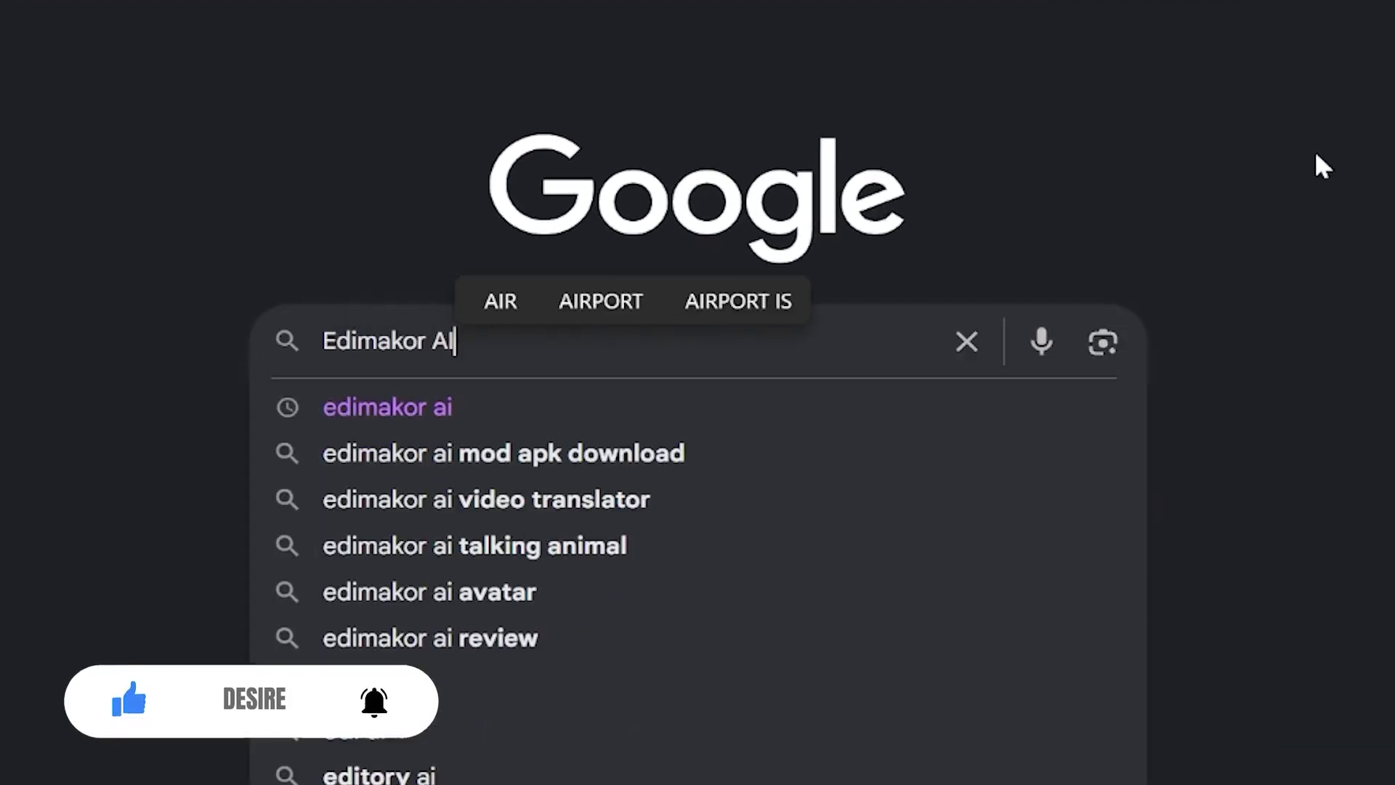
key("Return")
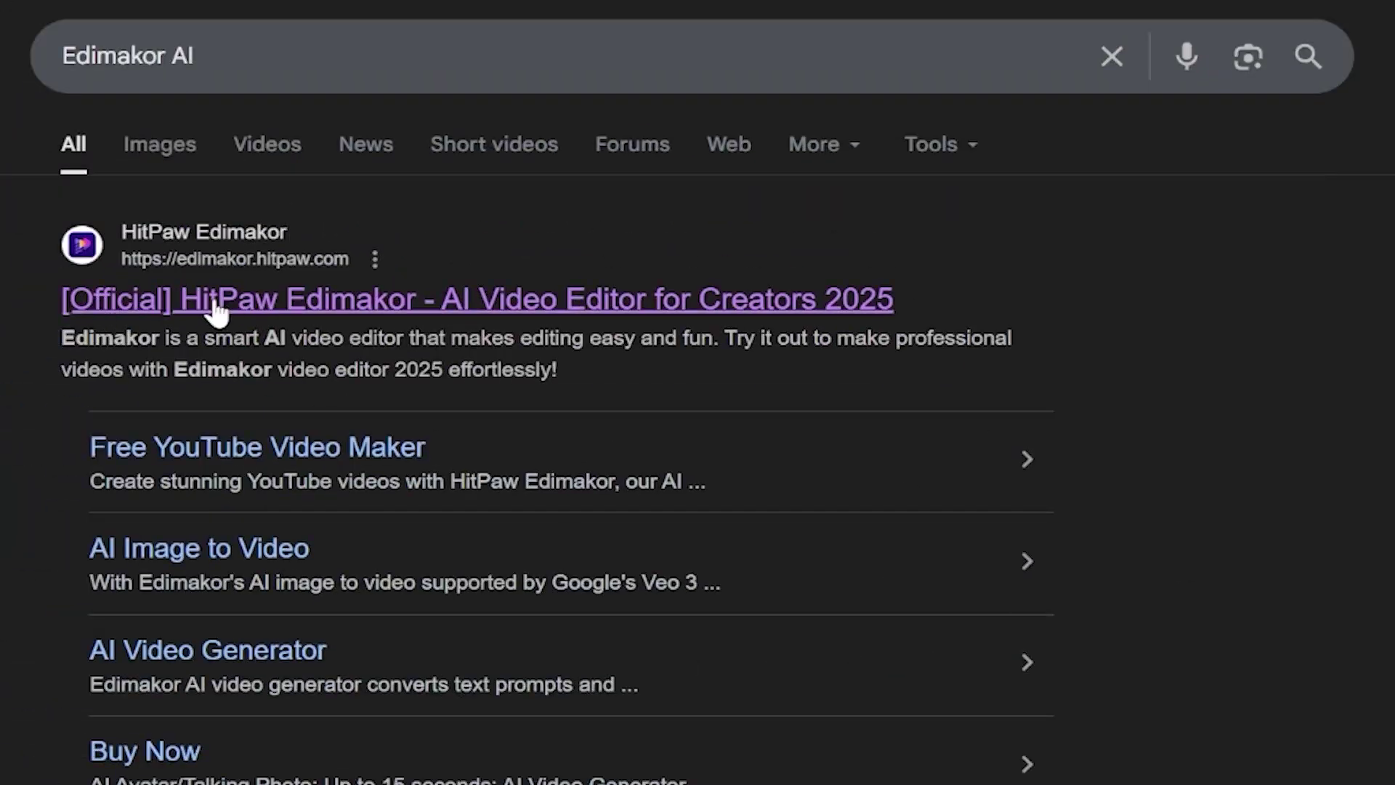
middle_click(441, 260)
Step: On the Edimakor homepage, scroll down and view the AI Talking Avatar and AI Clip Maker cards
left_click(306, 10)
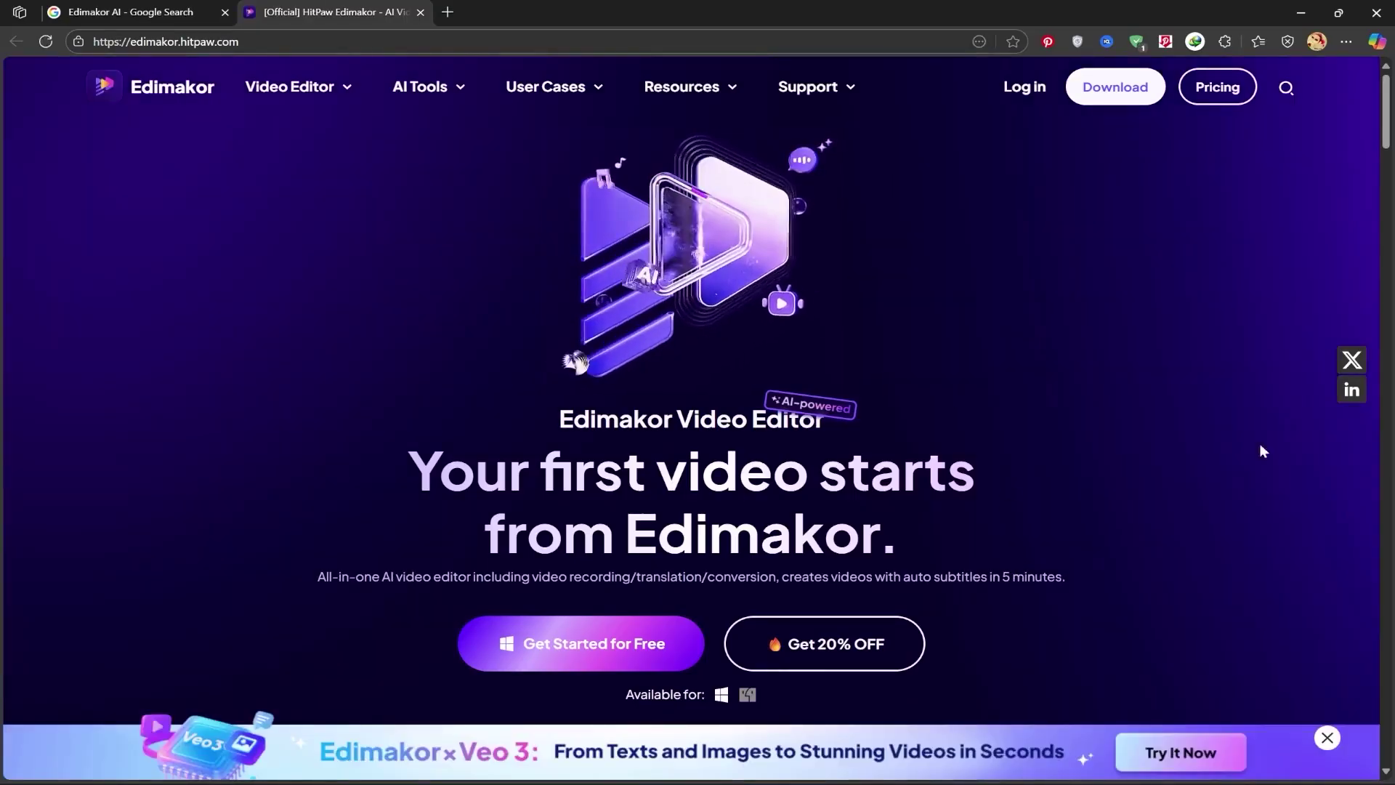
scroll(1269, 416, "down", 10)
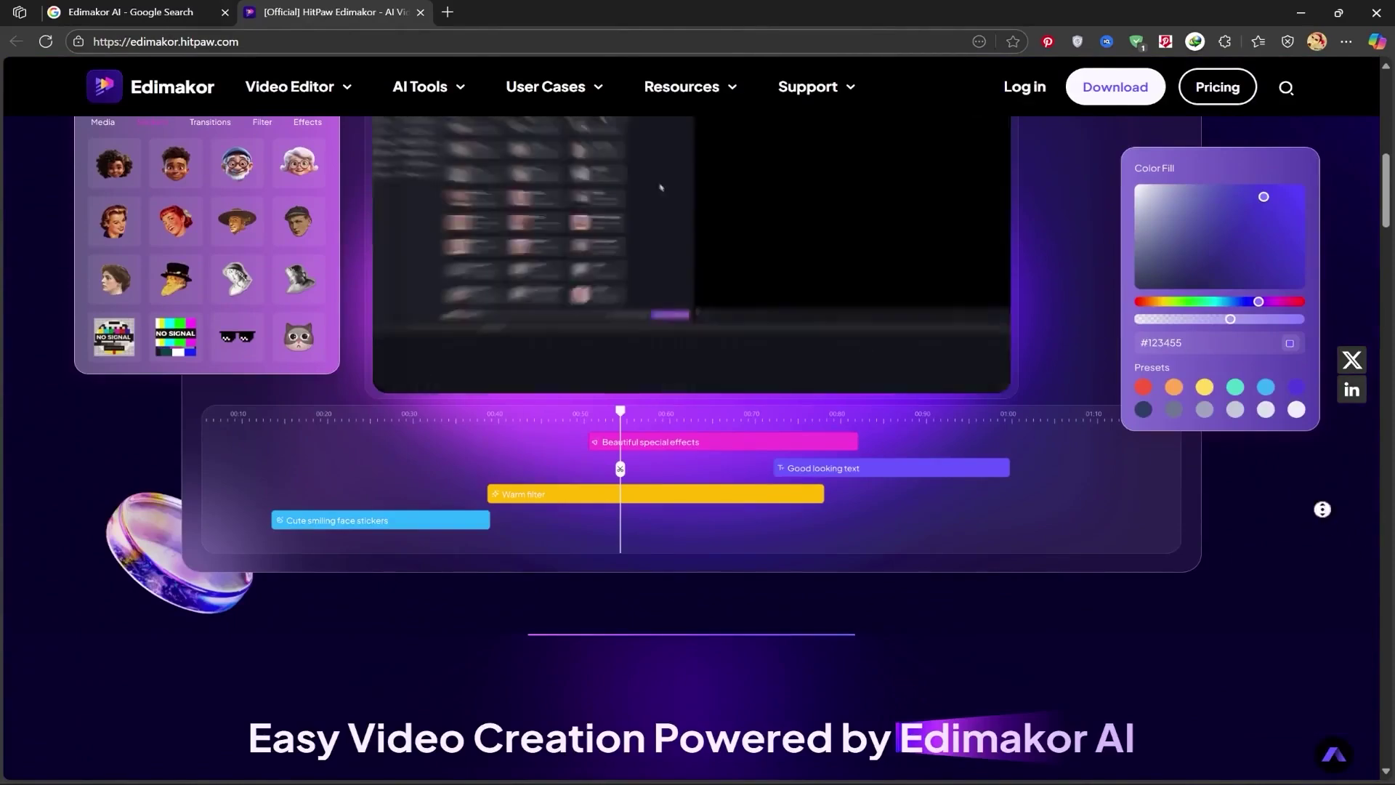
scroll(1277, 479, "down", 4)
scroll(1350, 545, "down", 3)
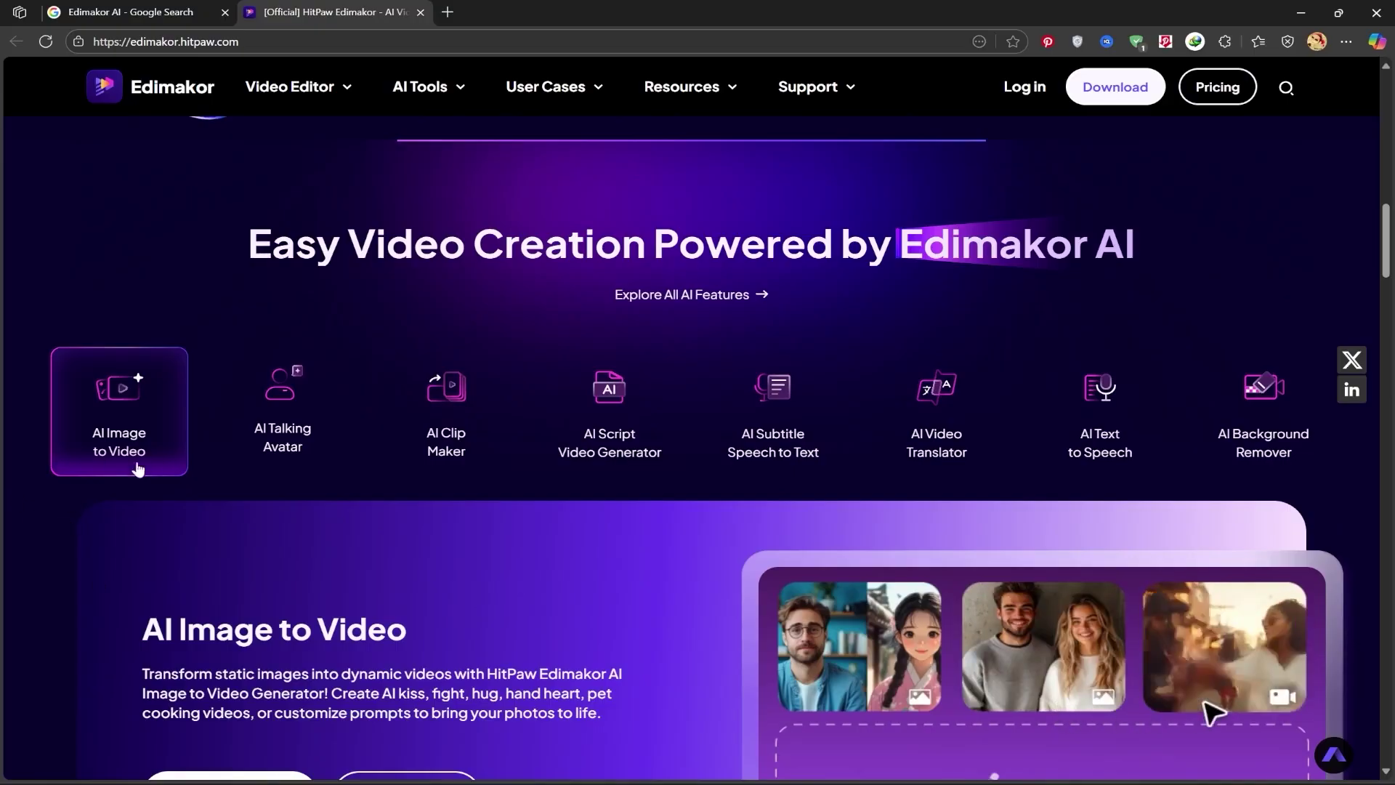
left_click(284, 464)
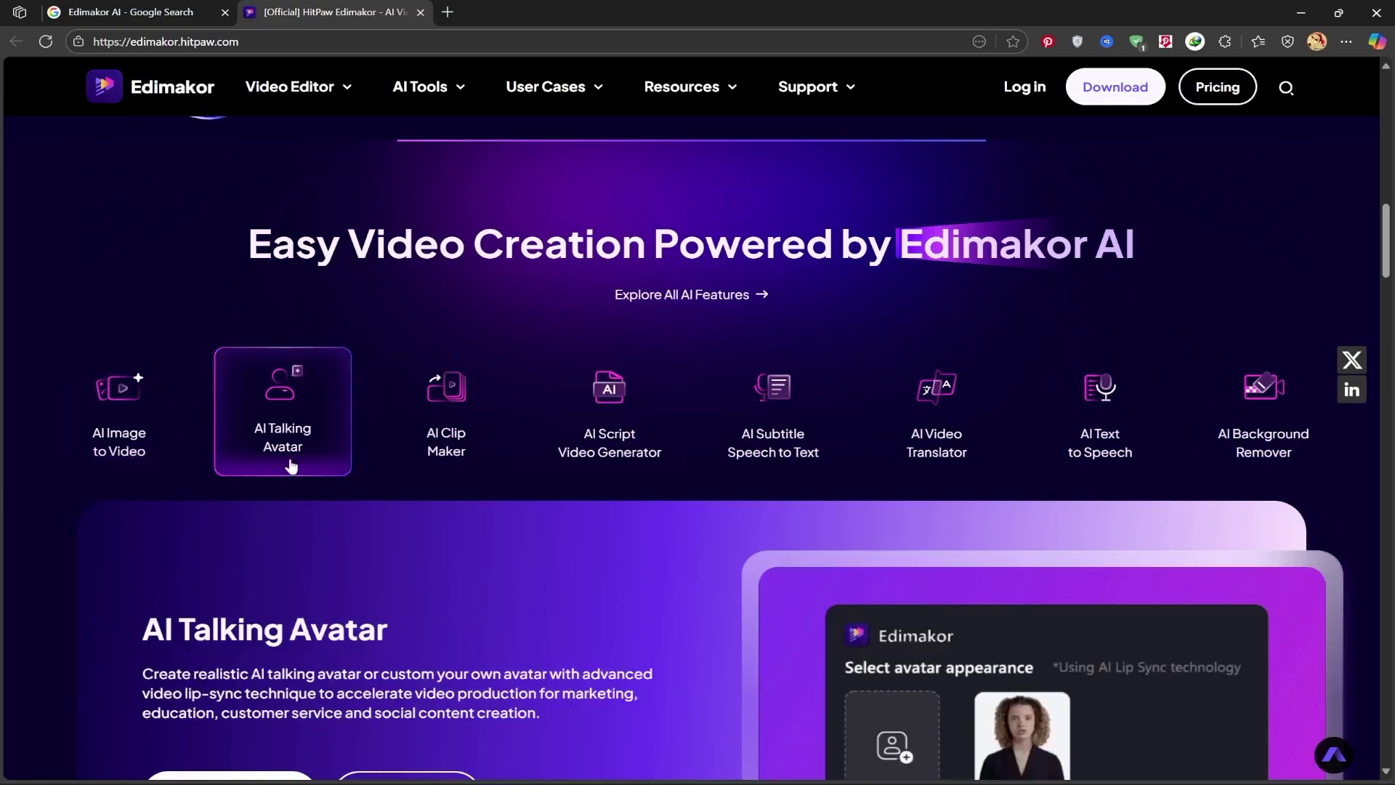
left_click(472, 450)
Step: Scroll through the rest of the homepage and go to the HitPaw account login page
scroll(1311, 418, "down", 5)
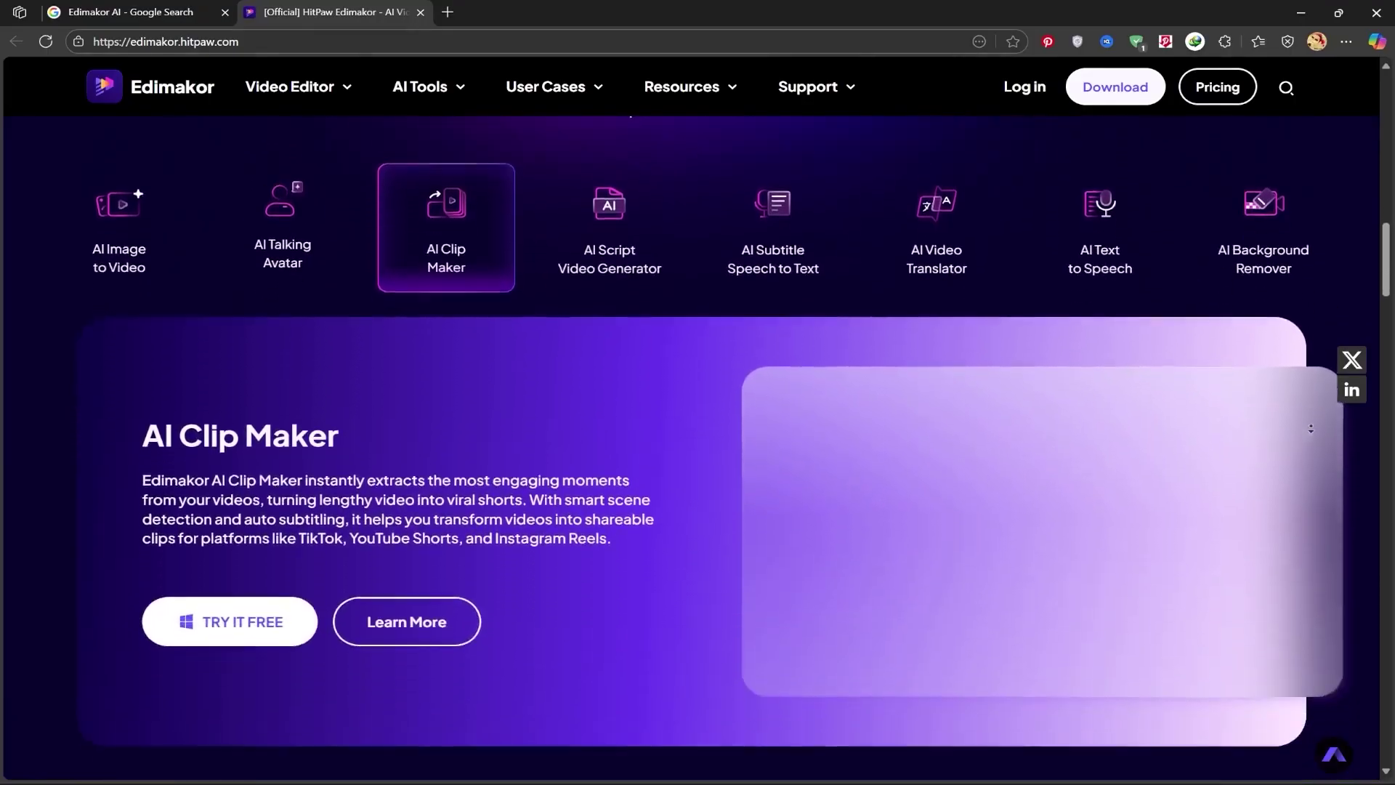
scroll(1311, 418, "down", 5)
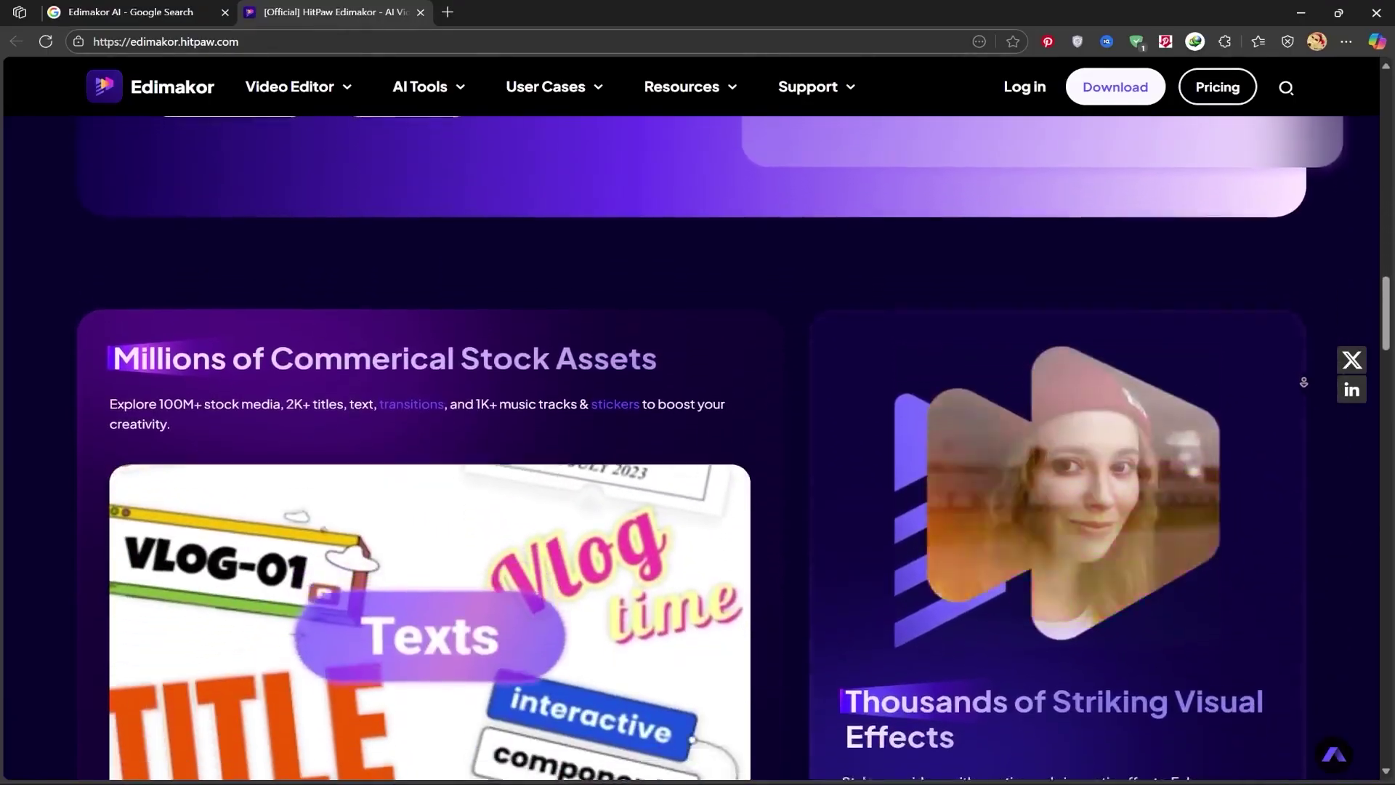
scroll(1293, 276, "up", 15)
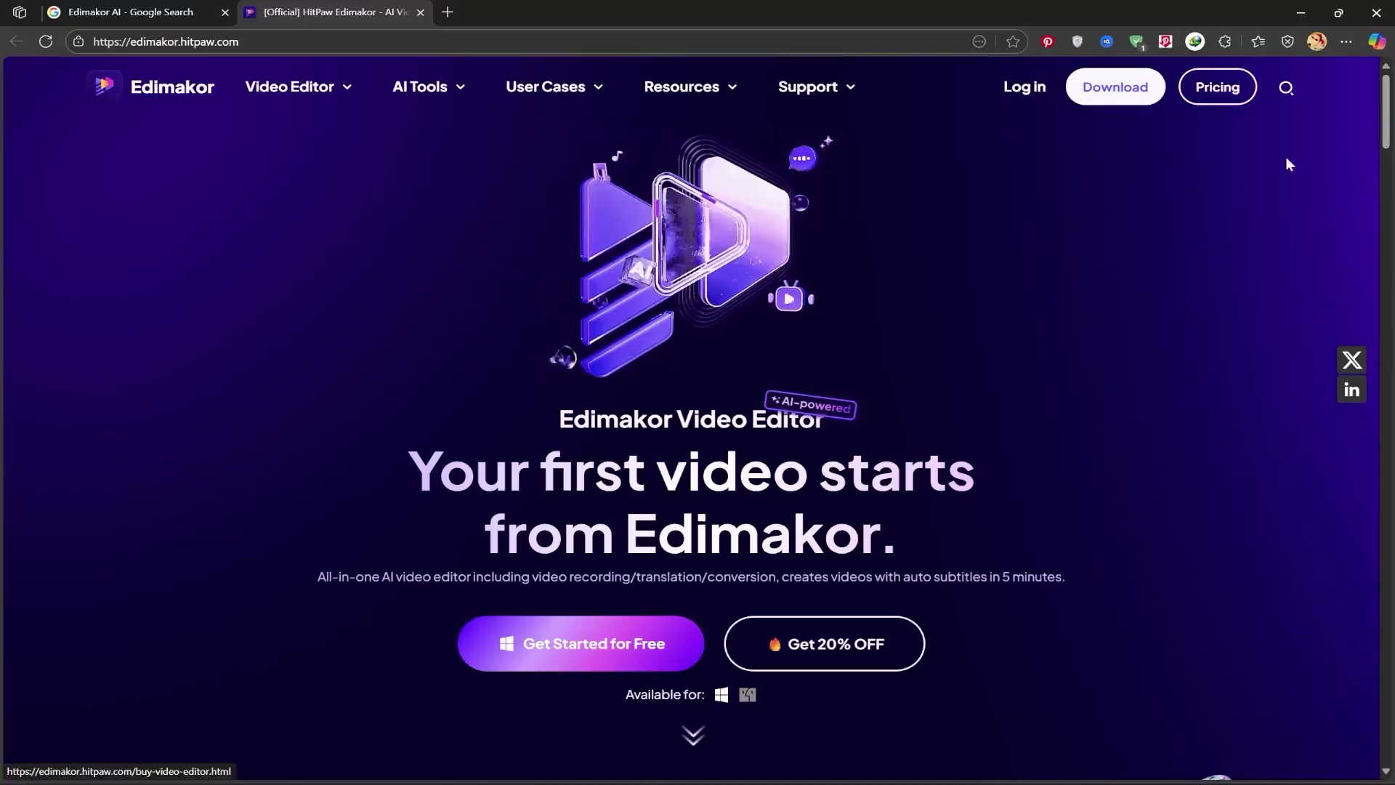
left_click(1021, 89)
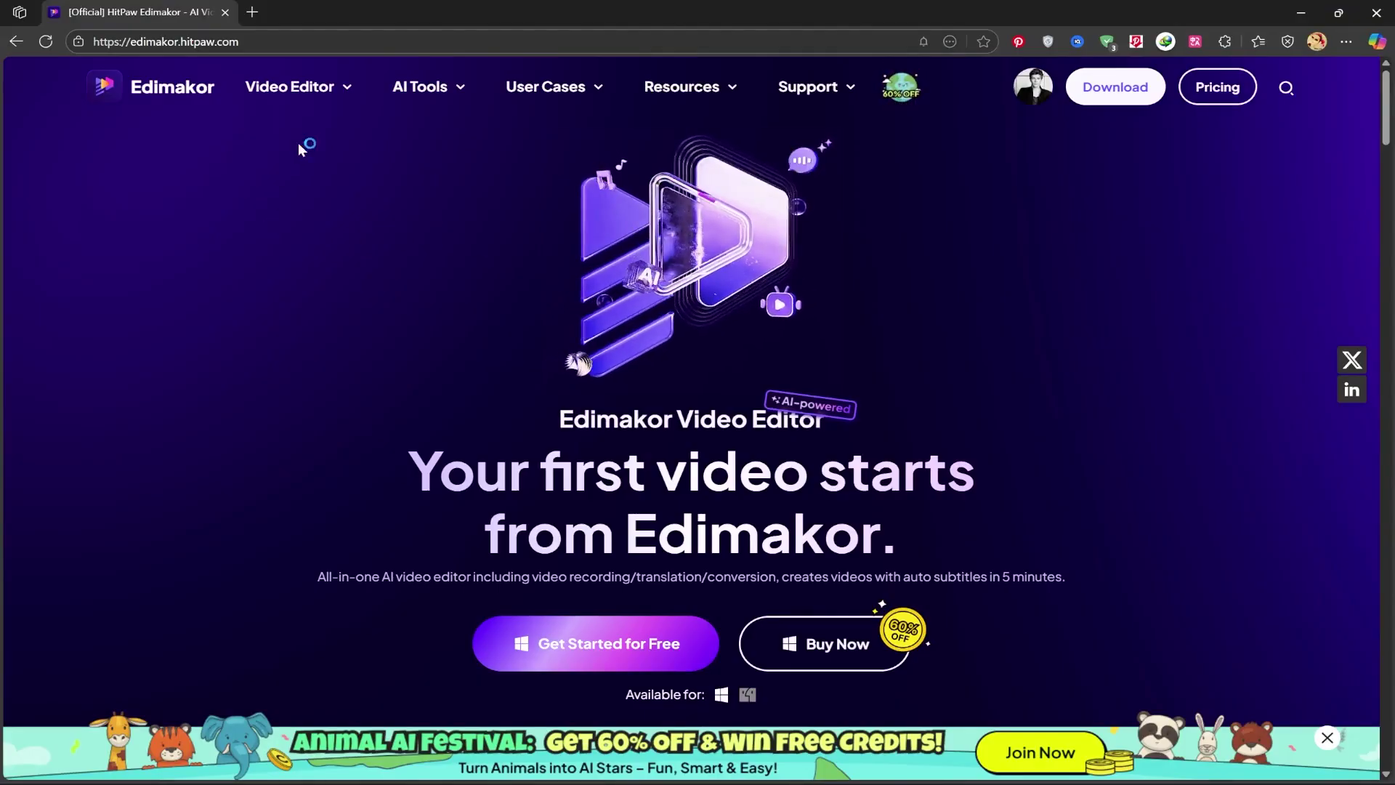
Step: Look through the Video Editor, AI Tools and Support menus and open AI Video Generator in a new tab
mouse_move(313, 110)
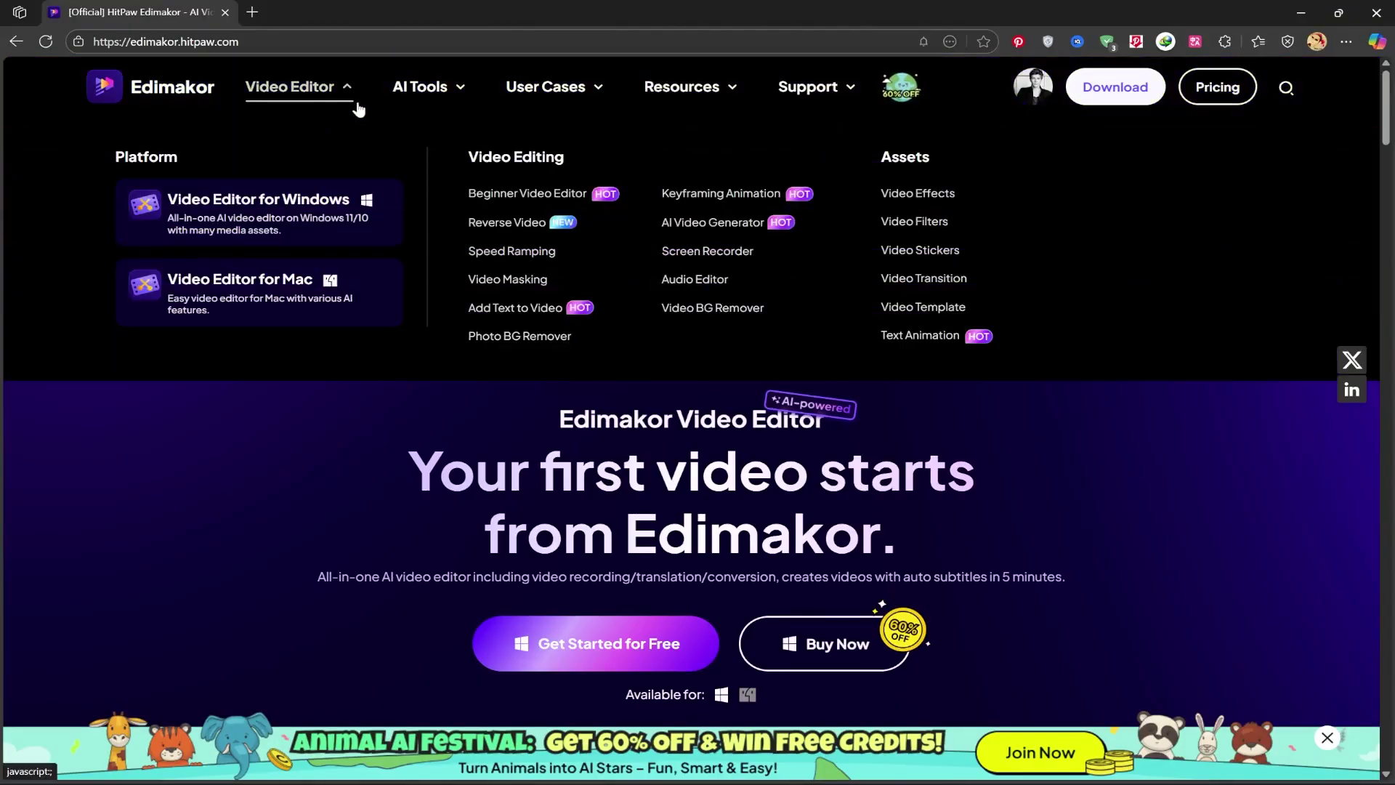
mouse_move(401, 102)
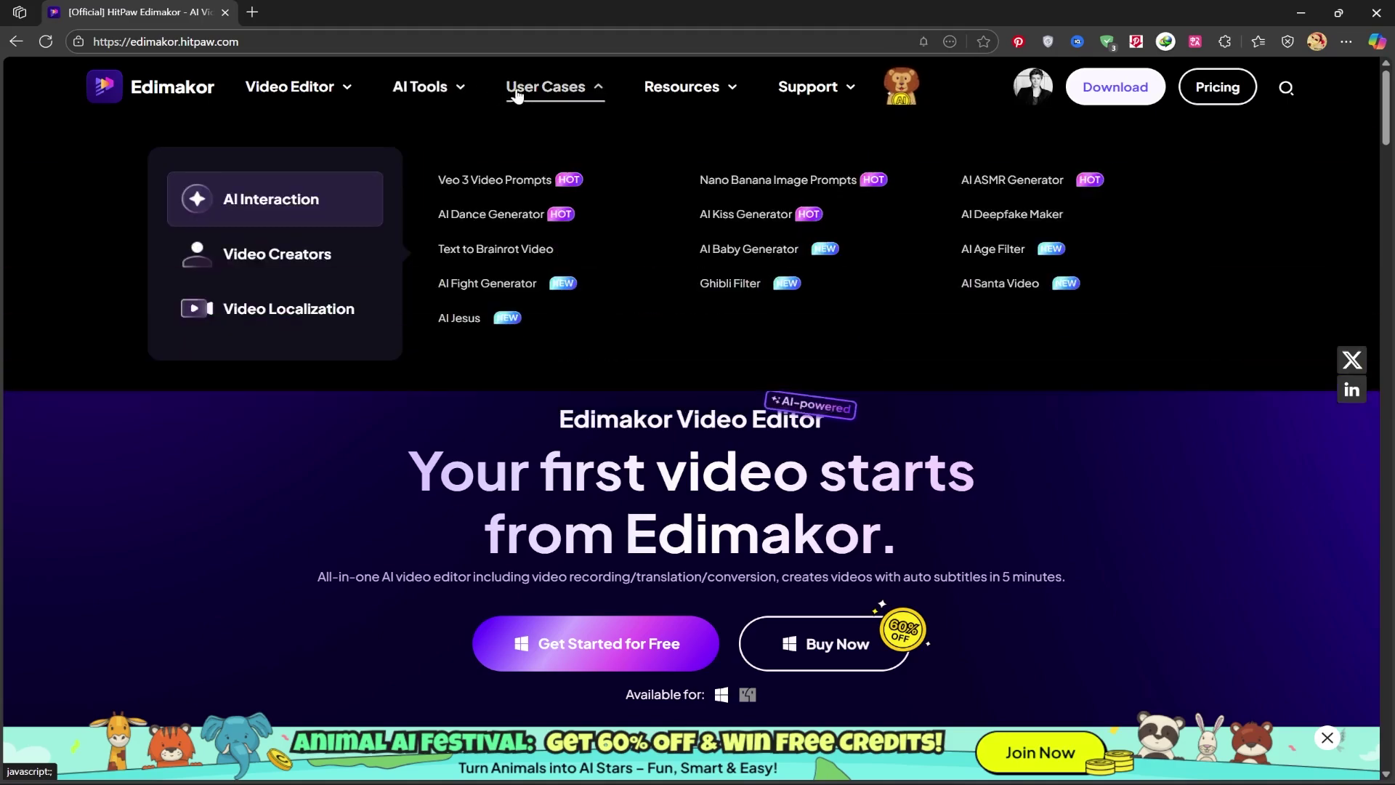
mouse_move(800, 96)
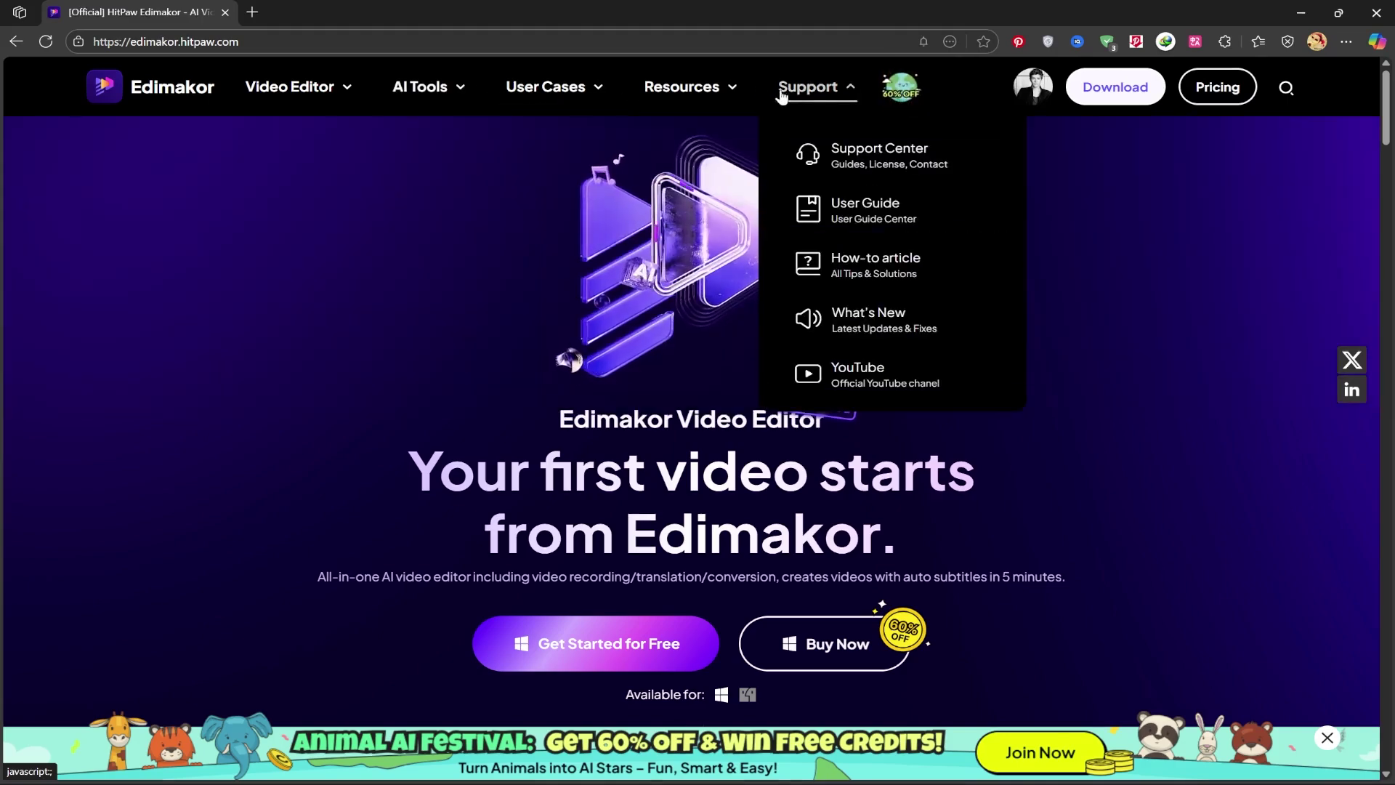
mouse_move(335, 89)
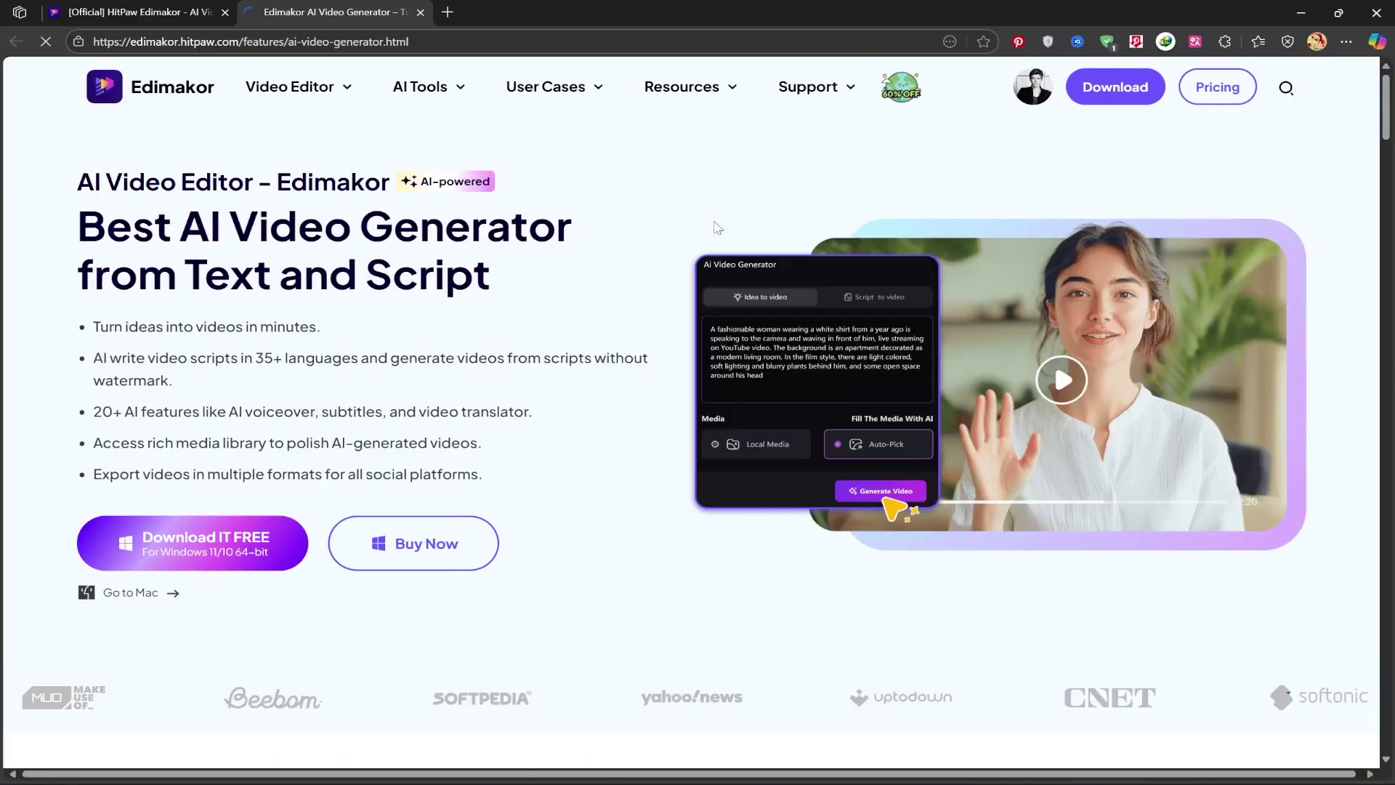
Step: Read through the AI Video Generator page, then start the Download IT FREE Windows installer download
scroll(1325, 208, "down", 10)
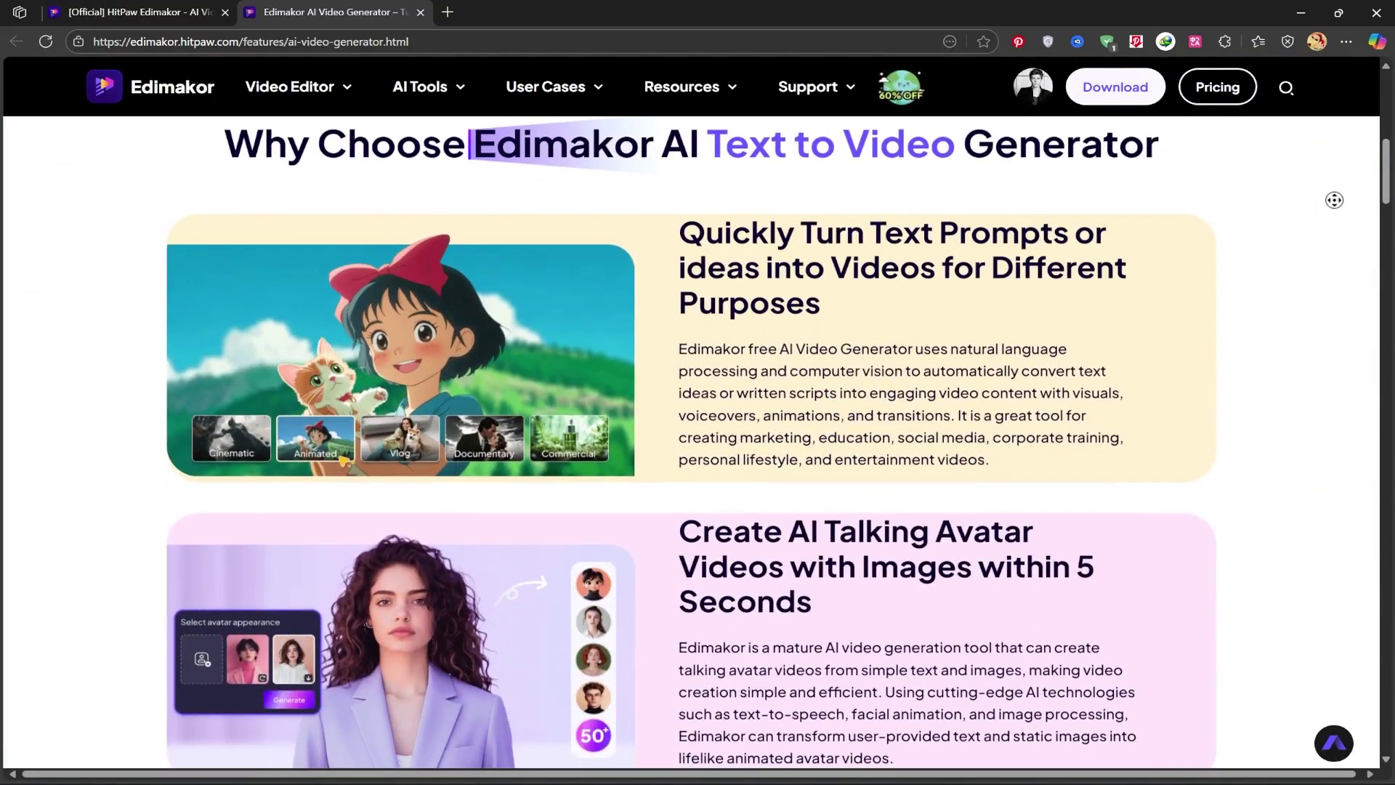
scroll(1332, 206, "down", 4)
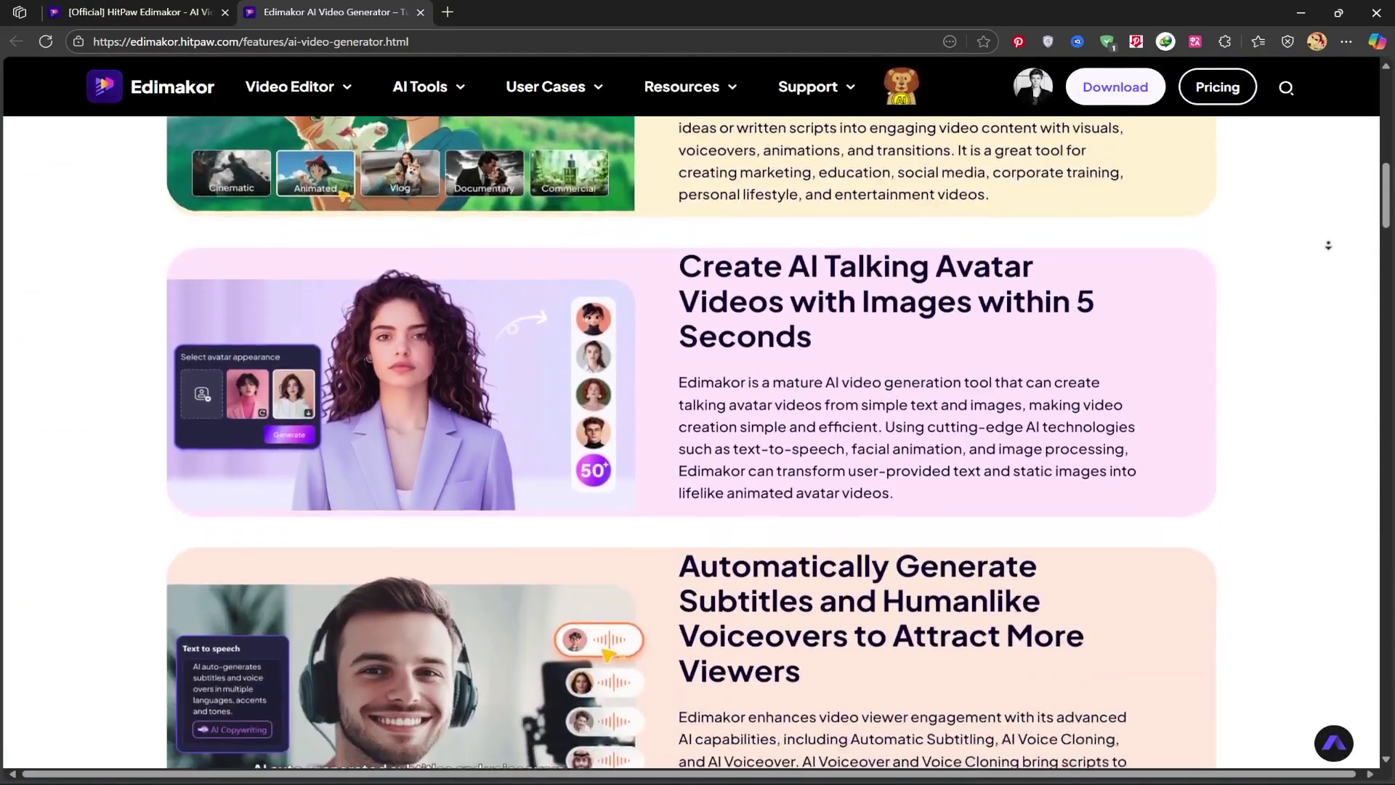
scroll(1328, 245, "down", 6)
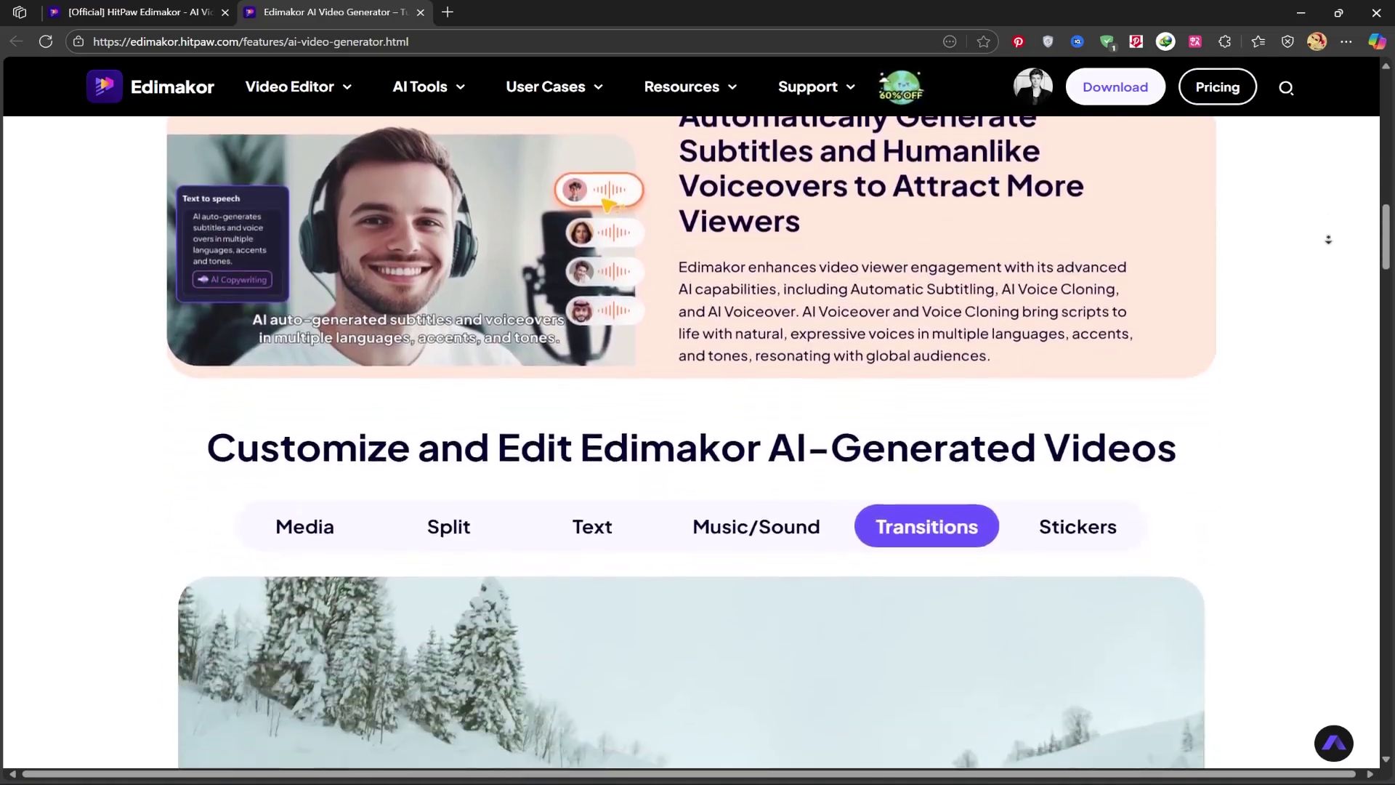
scroll(1327, 240, "down", 5)
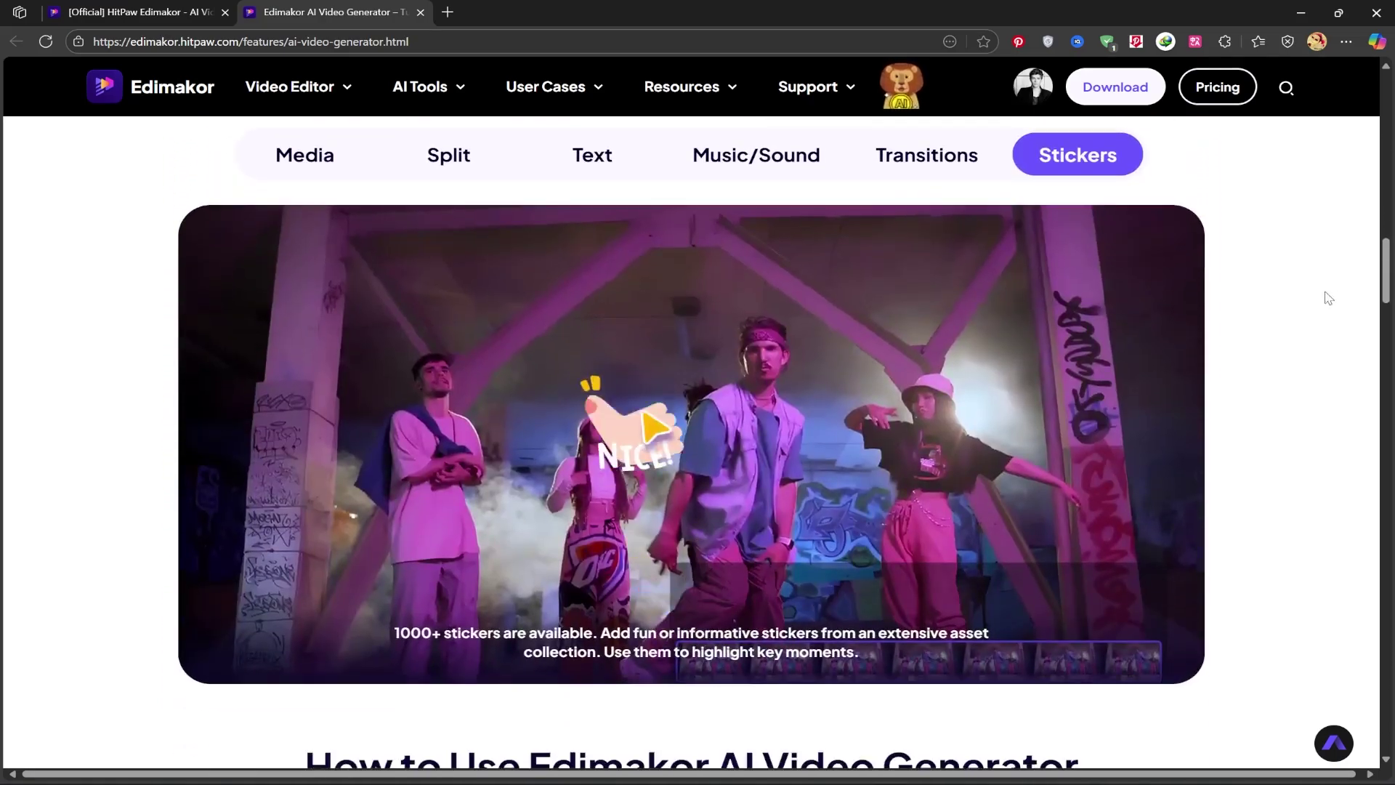
scroll(1325, 276, "up", 10)
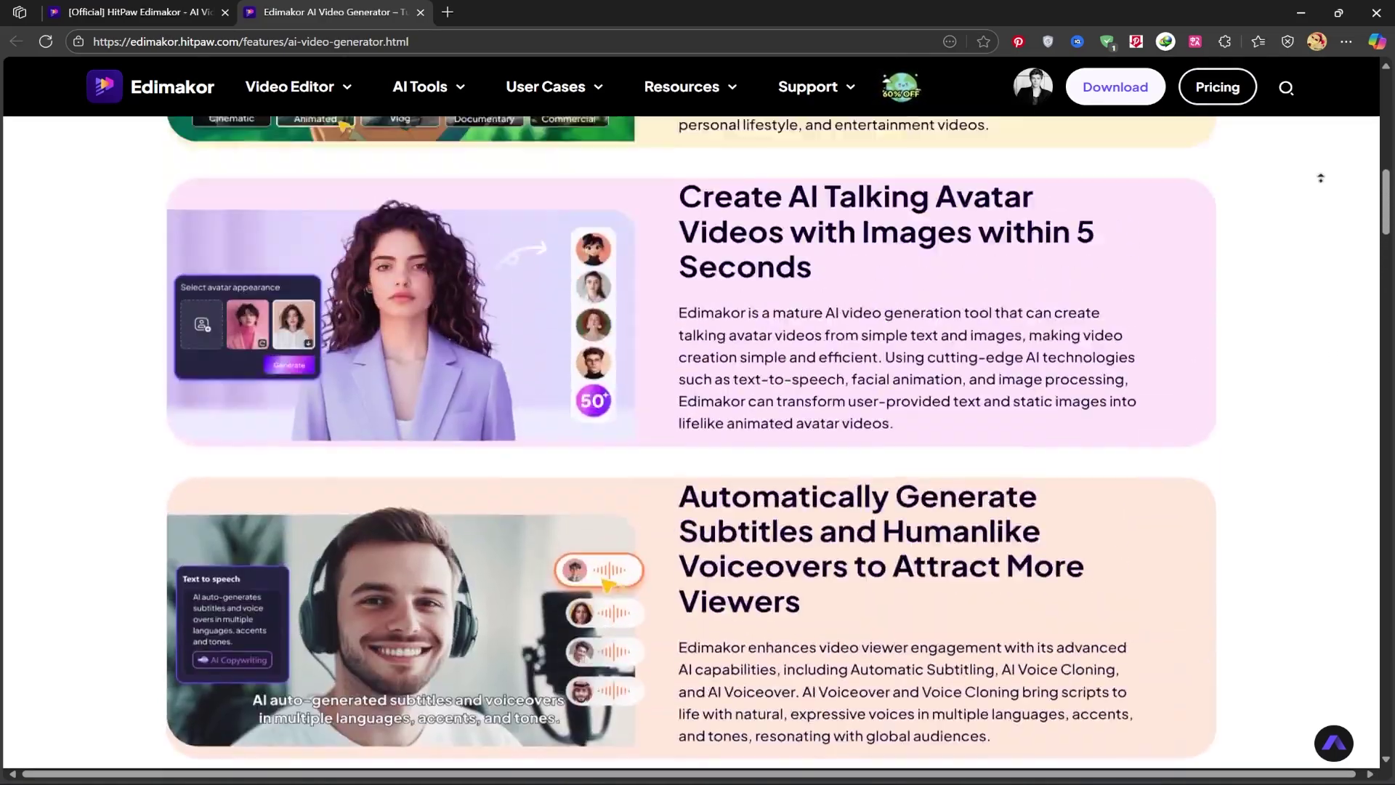
scroll(1319, 178, "up", 10)
scroll(1337, 218, "up", 2)
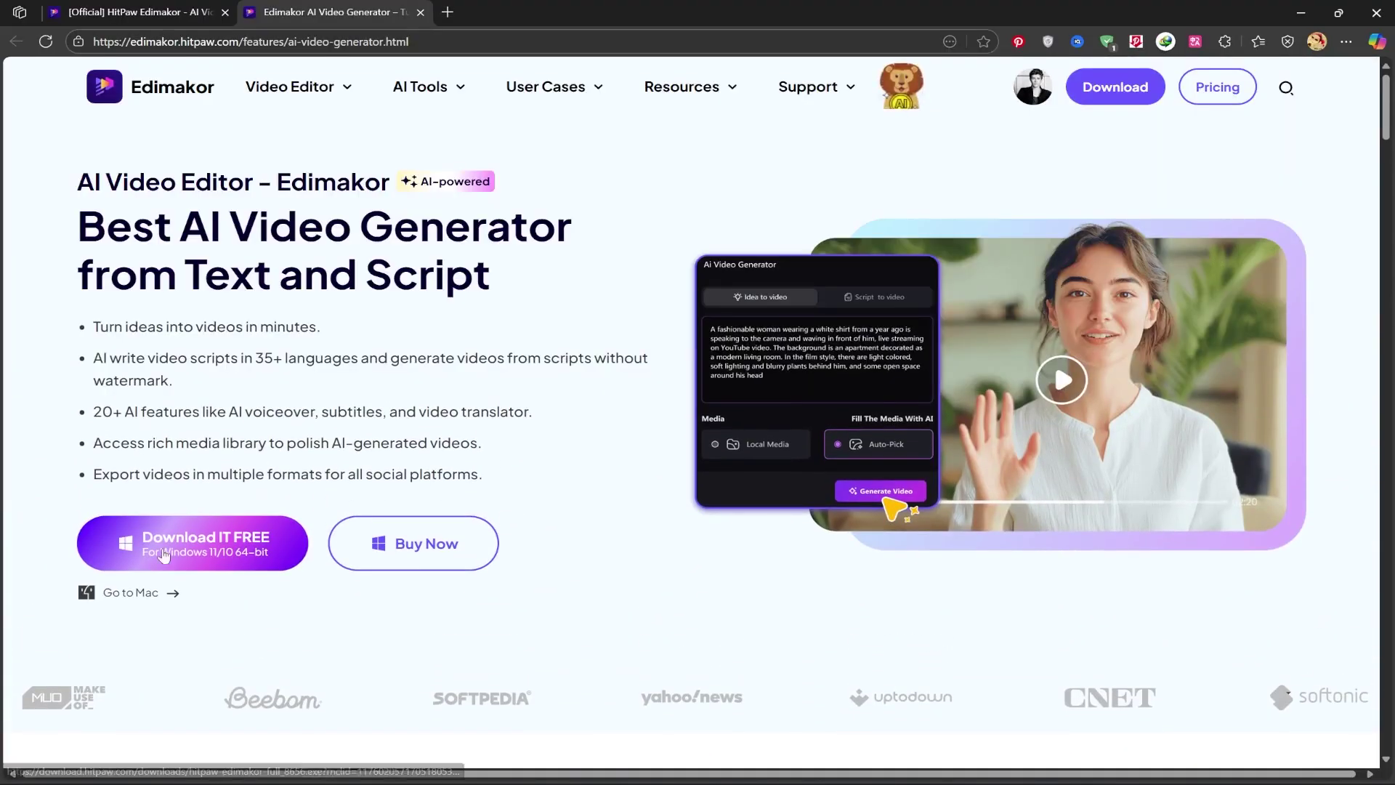
left_click(184, 553)
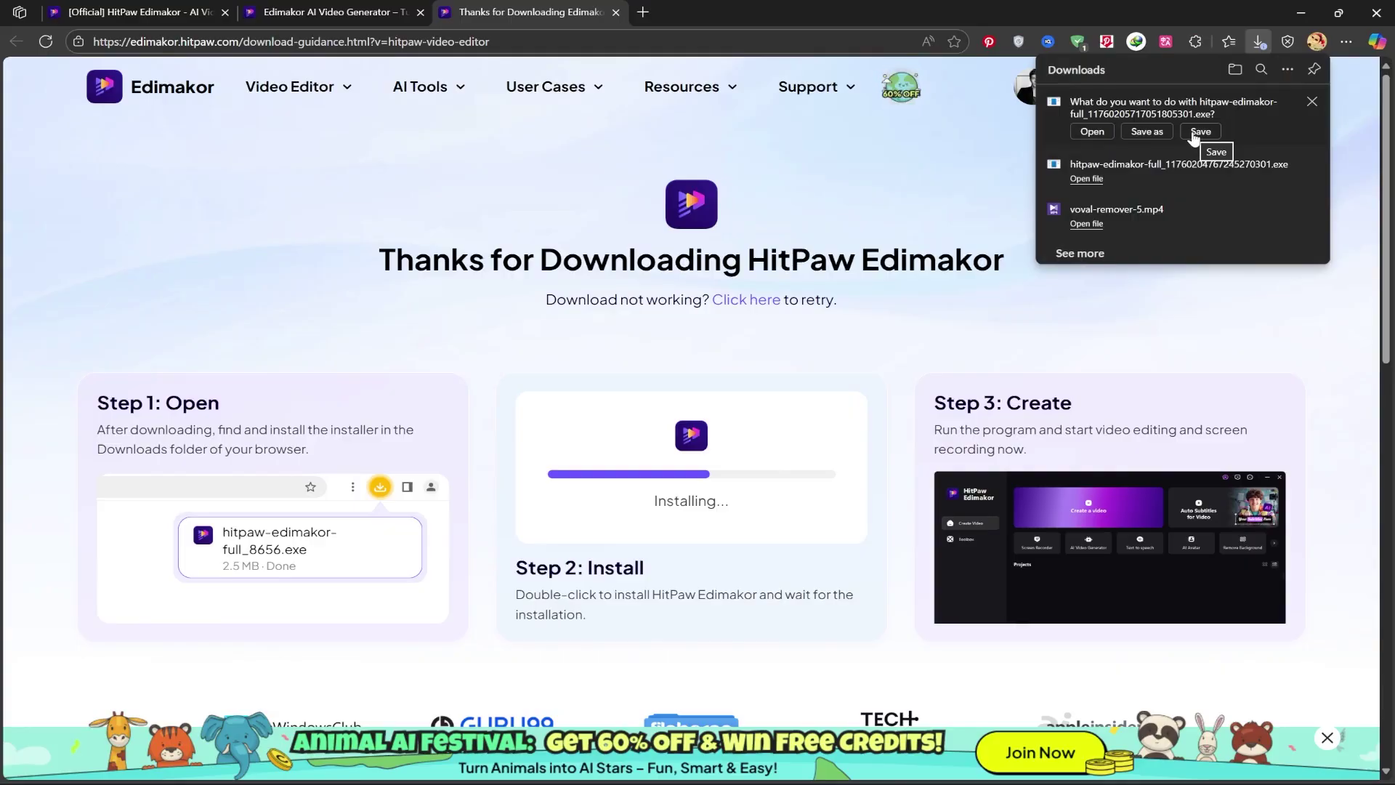
Step: Save the Edimakor installer .exe, run it, then close the installer window
left_click(1195, 133)
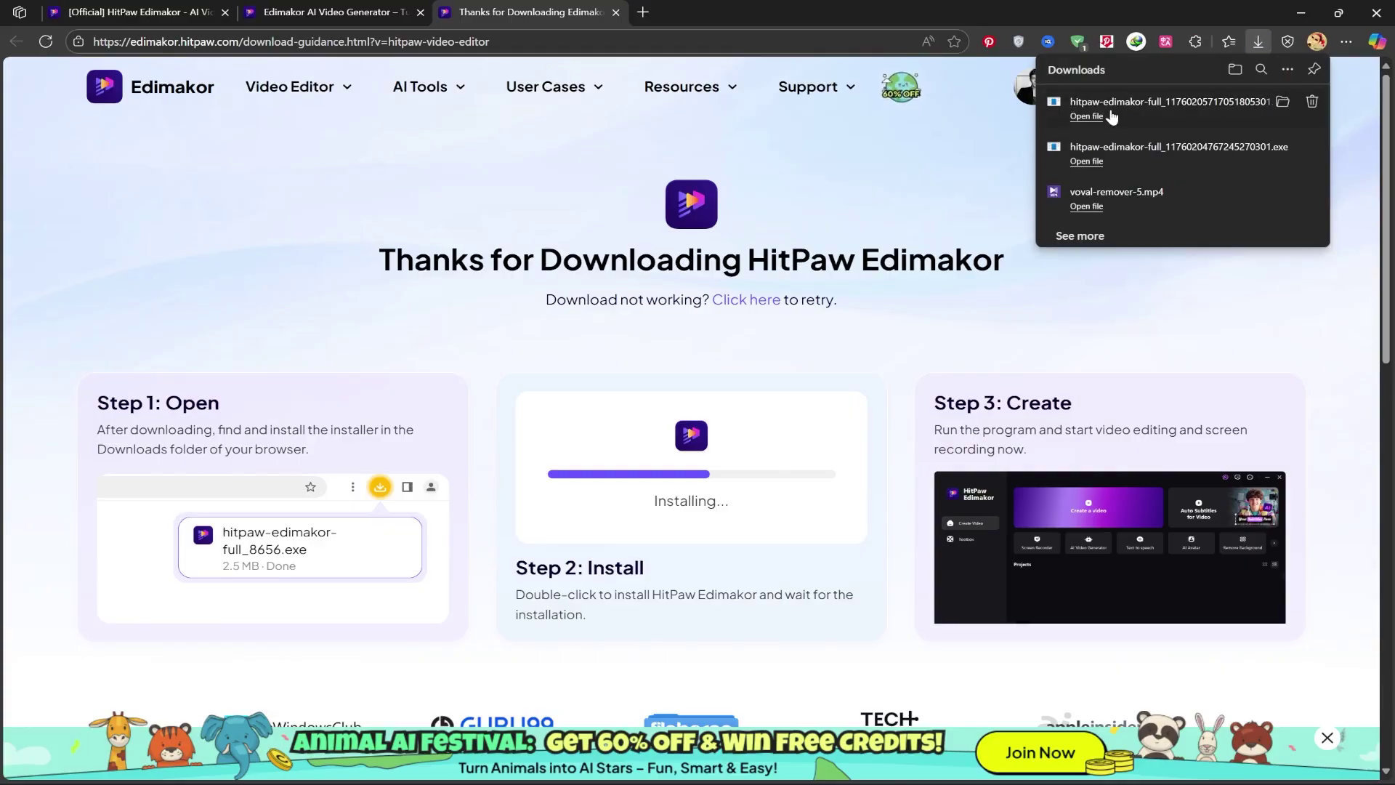
left_click(1086, 116)
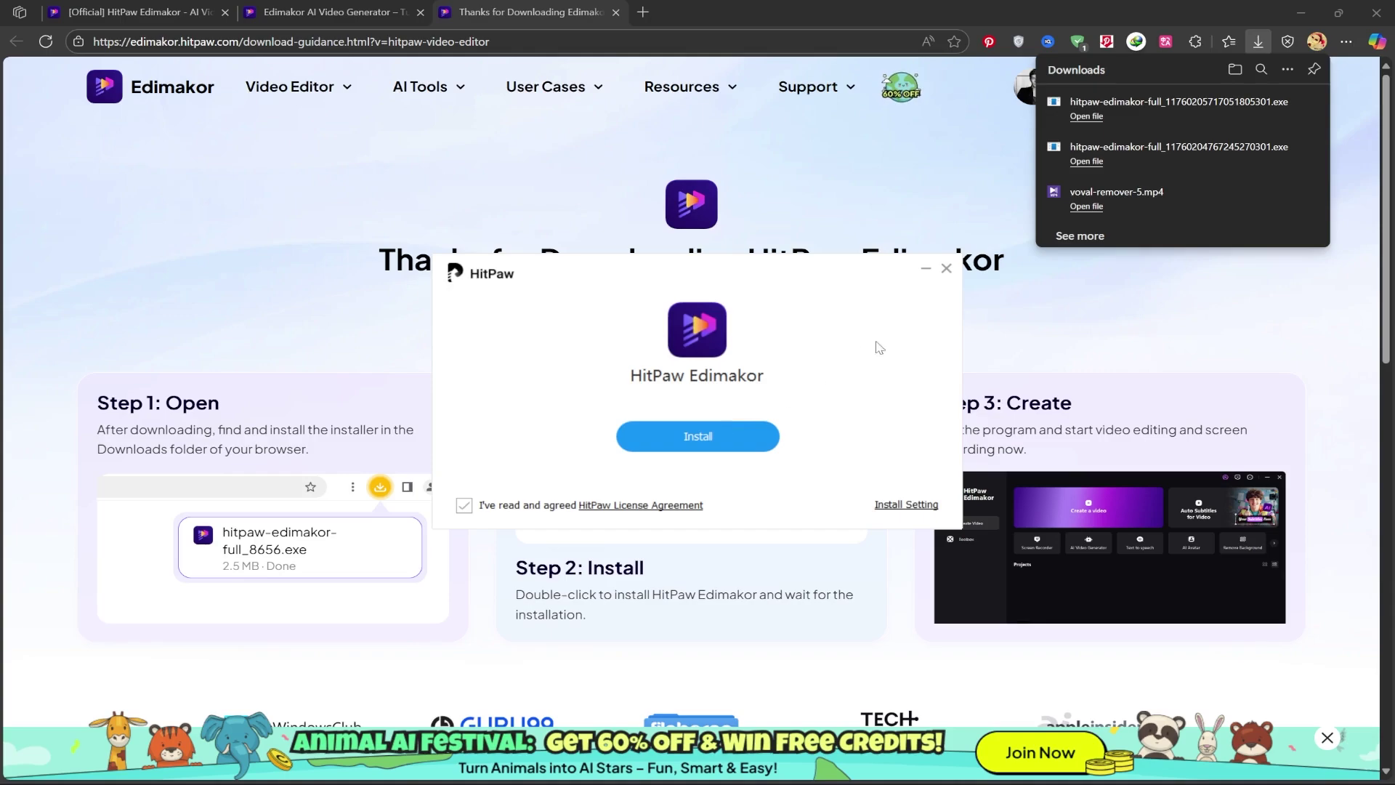
left_click(945, 270)
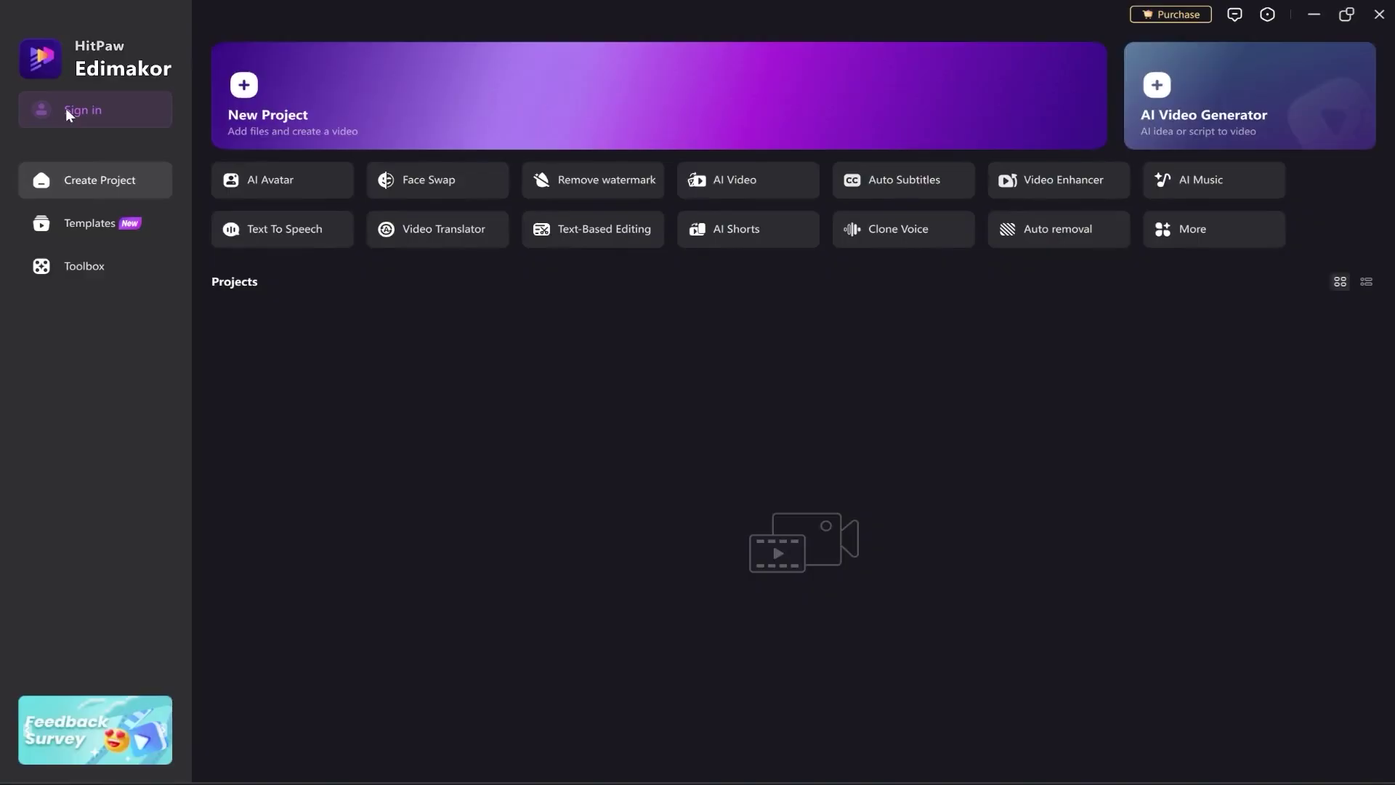
Step: Sign in to the HitPaw account in Edimakor using Sign in with Google
left_click(41, 116)
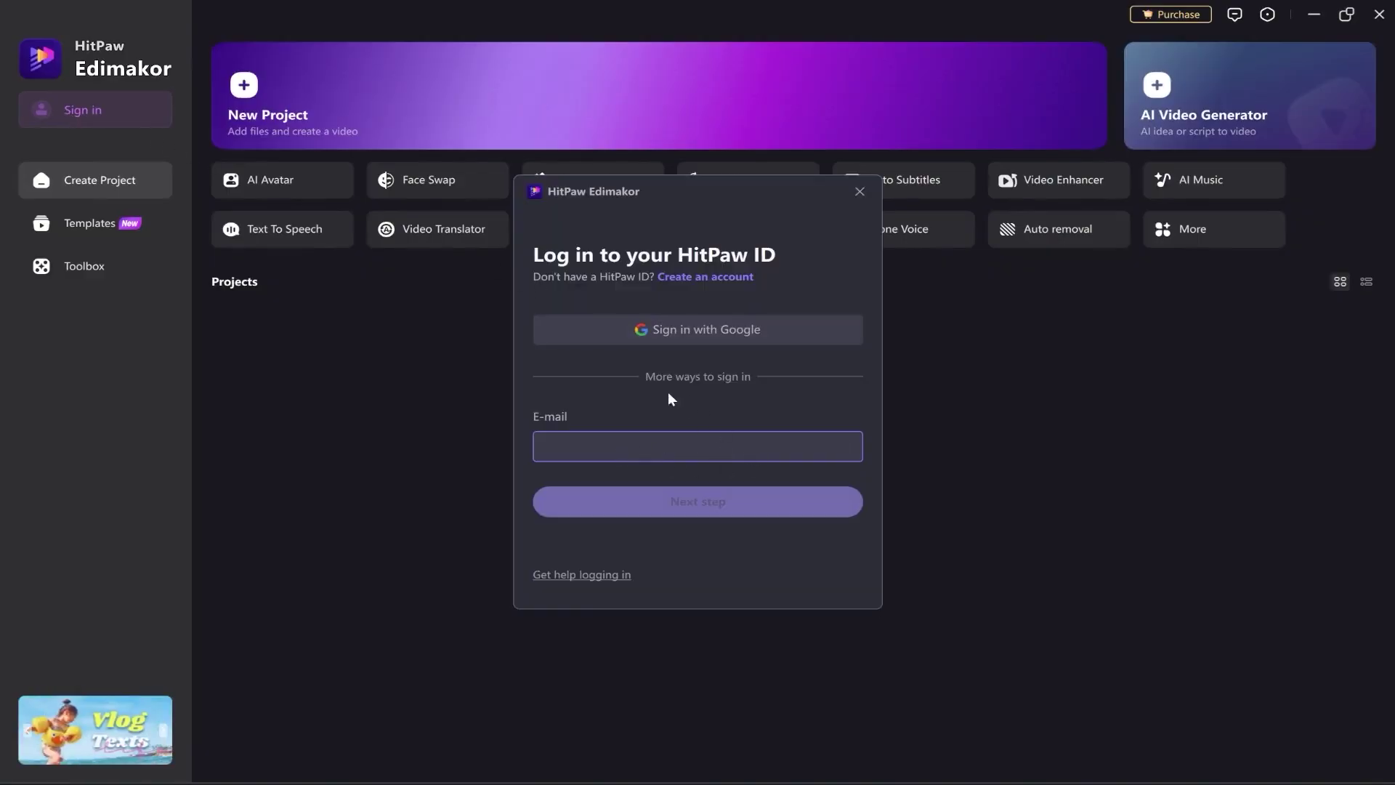
left_click(706, 337)
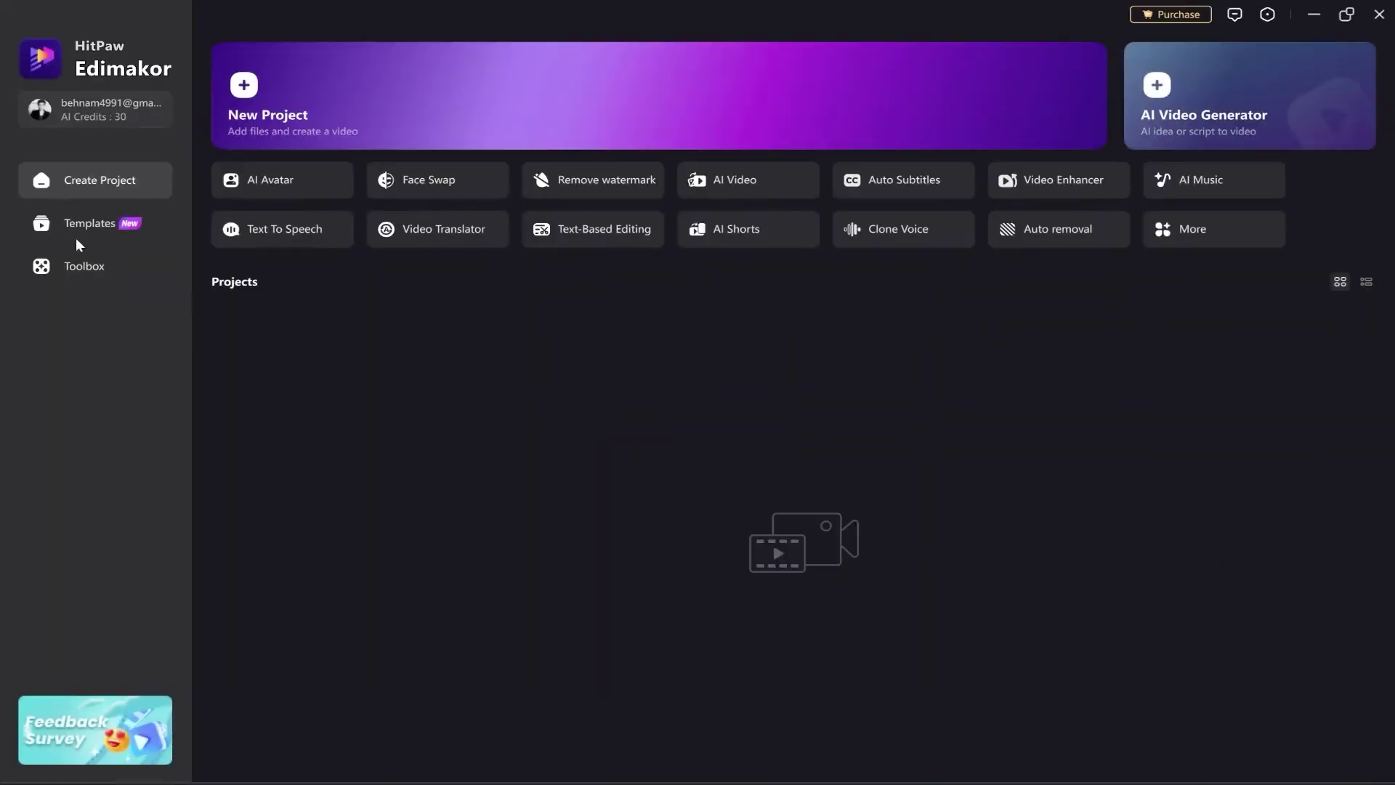
Step: Scroll through the Templates gallery, then switch to the Toolbox page
left_click(91, 223)
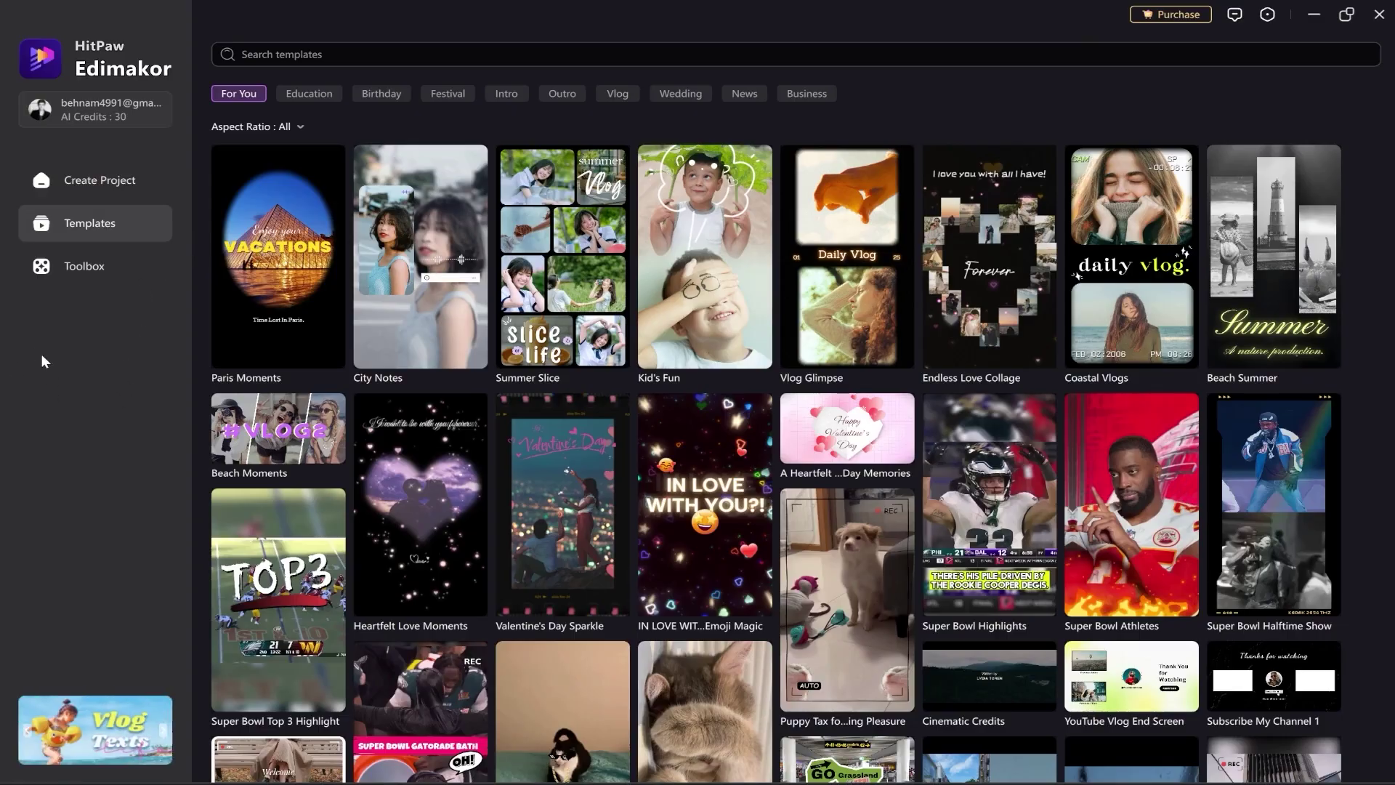
scroll(420, 396, "down", 7)
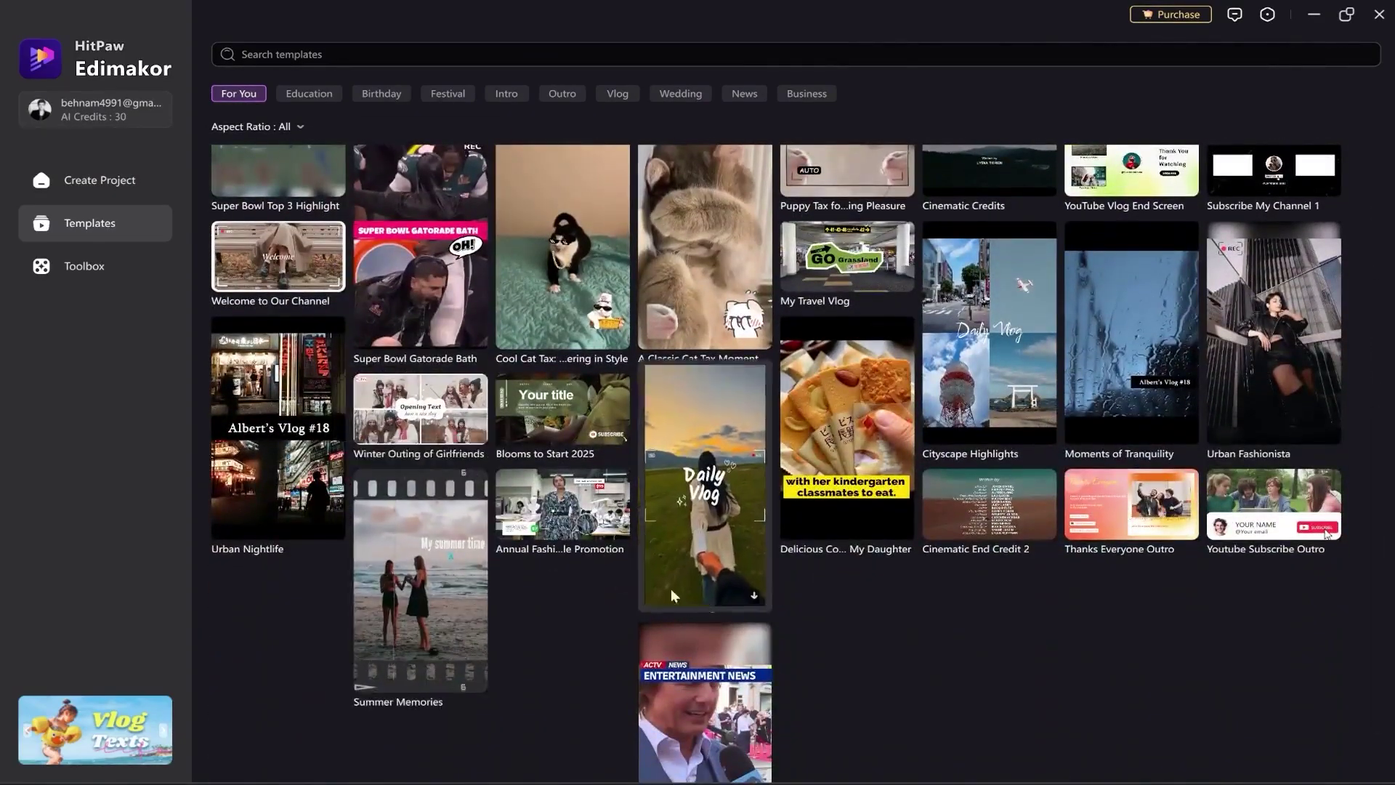
mouse_move(683, 516)
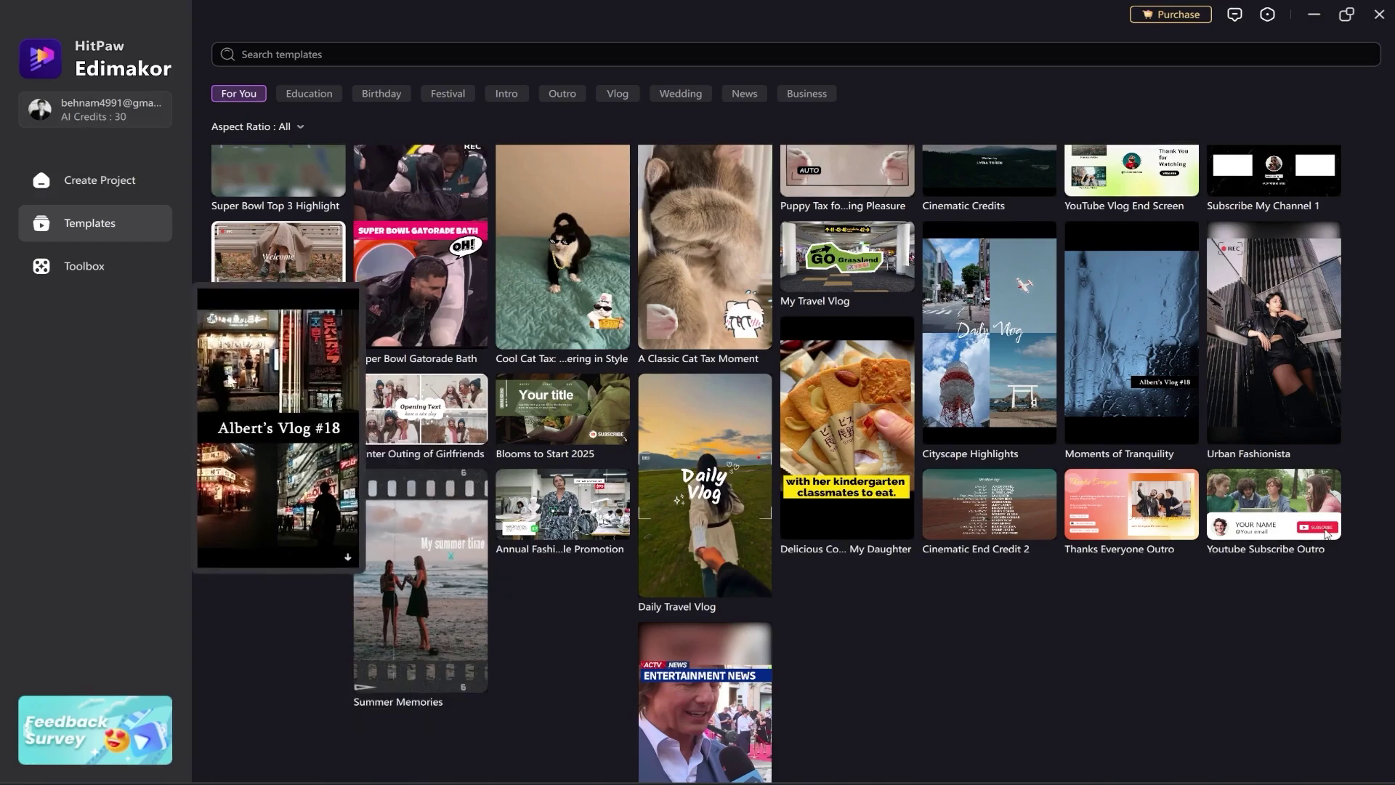
left_click(112, 269)
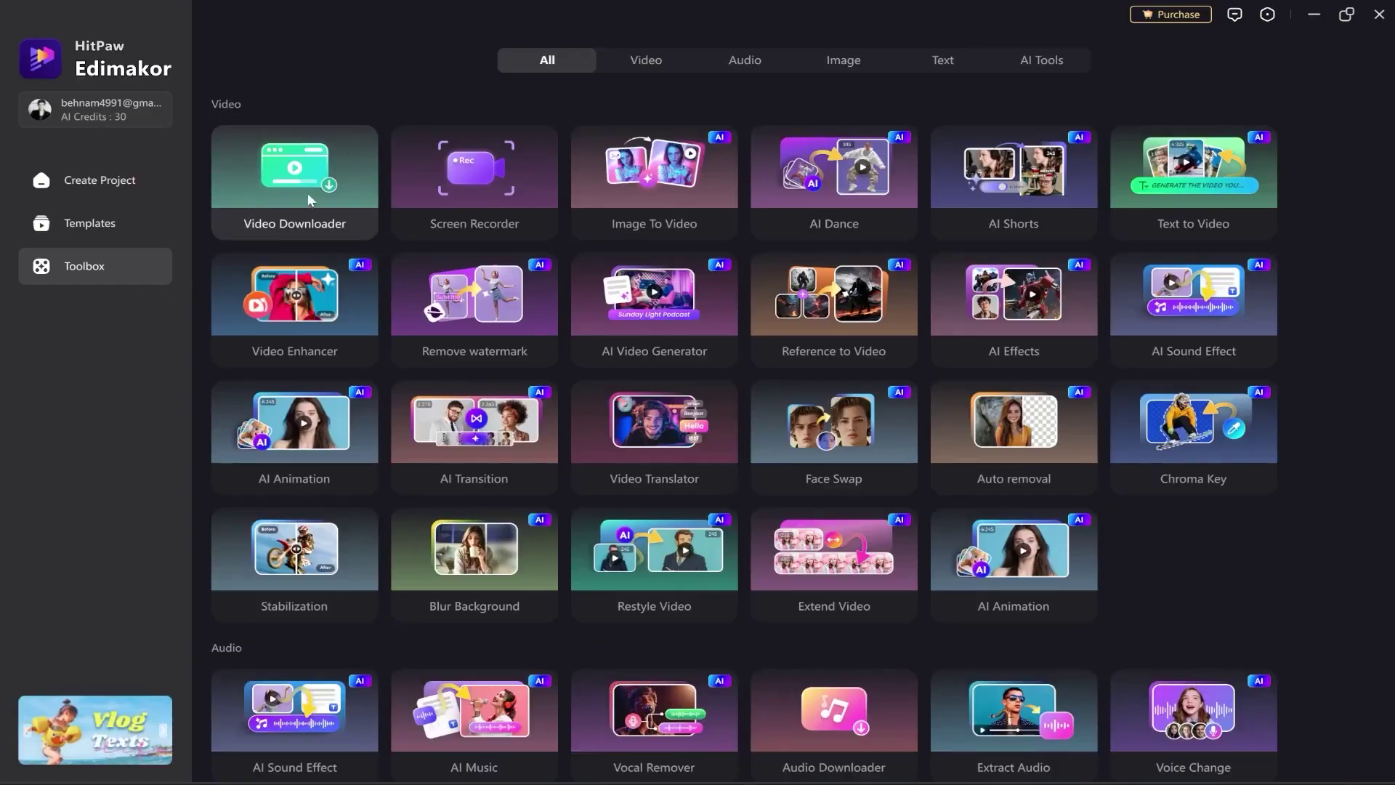
Step: Cycle the Toolbox through Video, Audio, Image, Text and AI Tools categories, ending on Video
scroll(1330, 408, "down", 3)
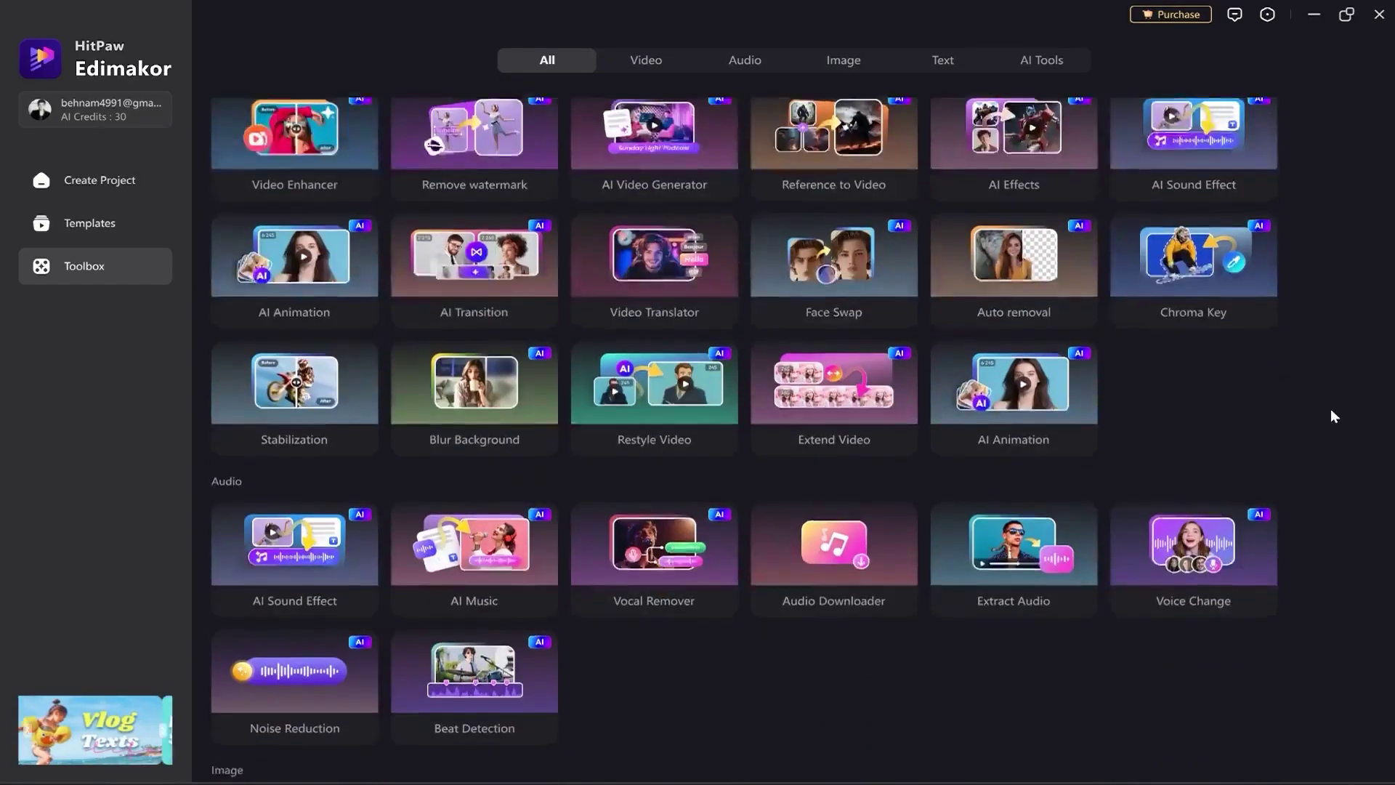
scroll(1331, 408, "down", 15)
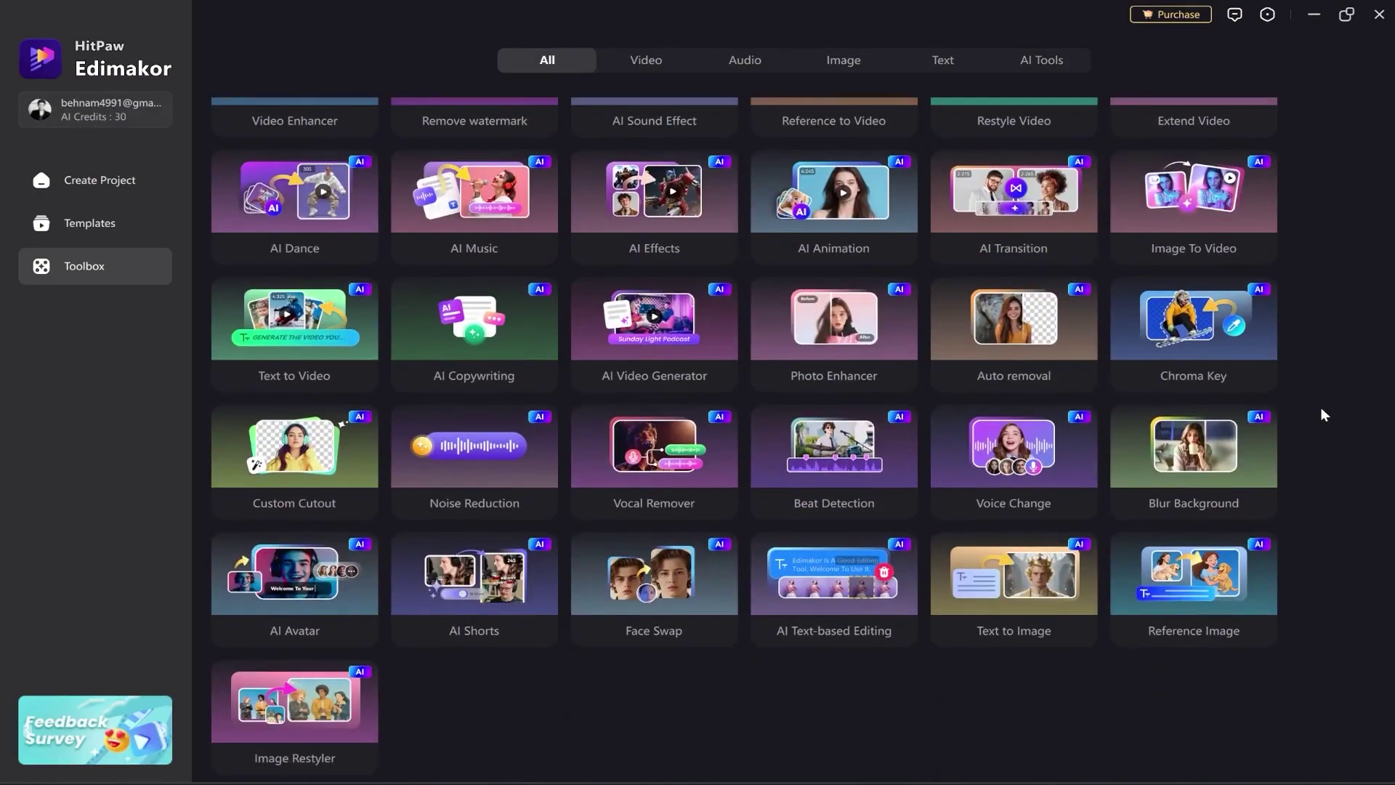
left_click(649, 61)
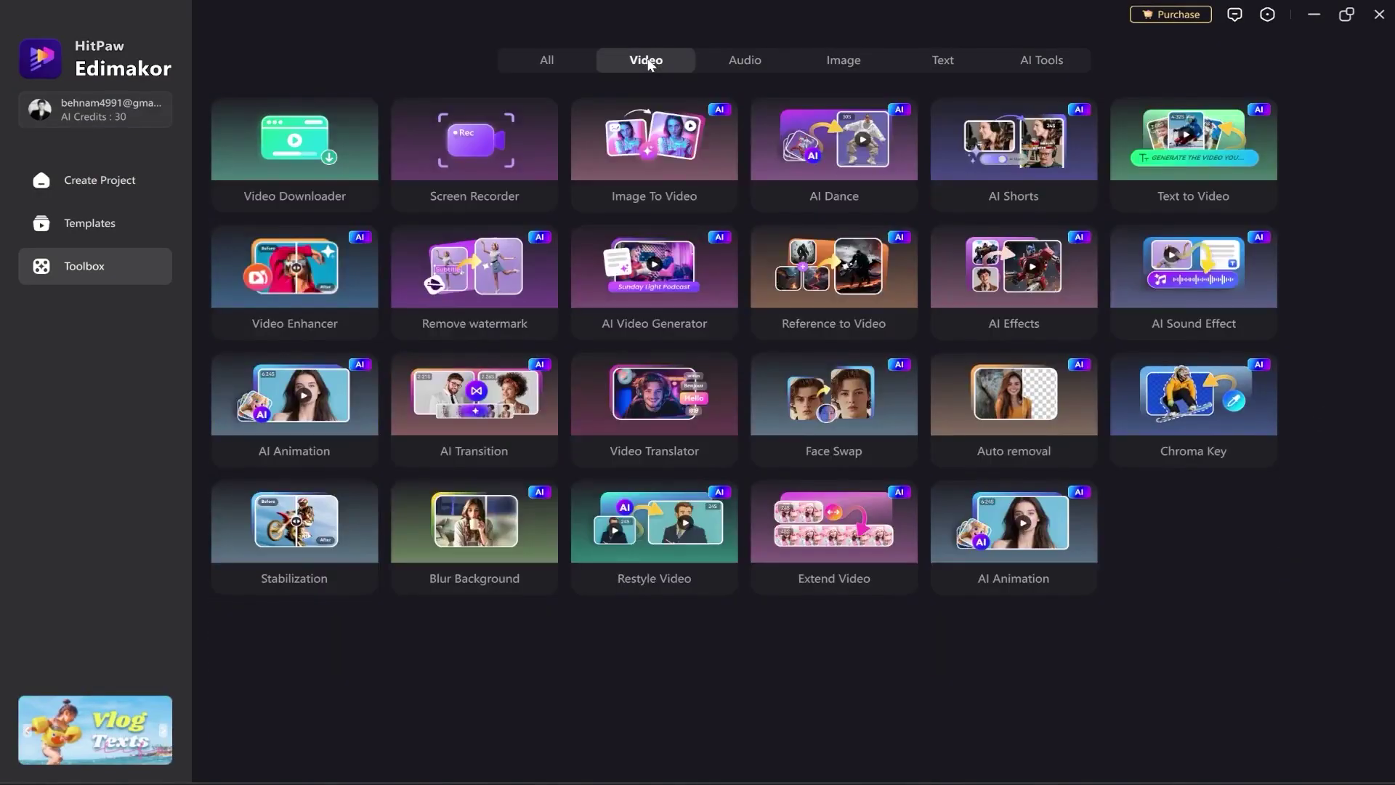
left_click(723, 60)
left_click(832, 67)
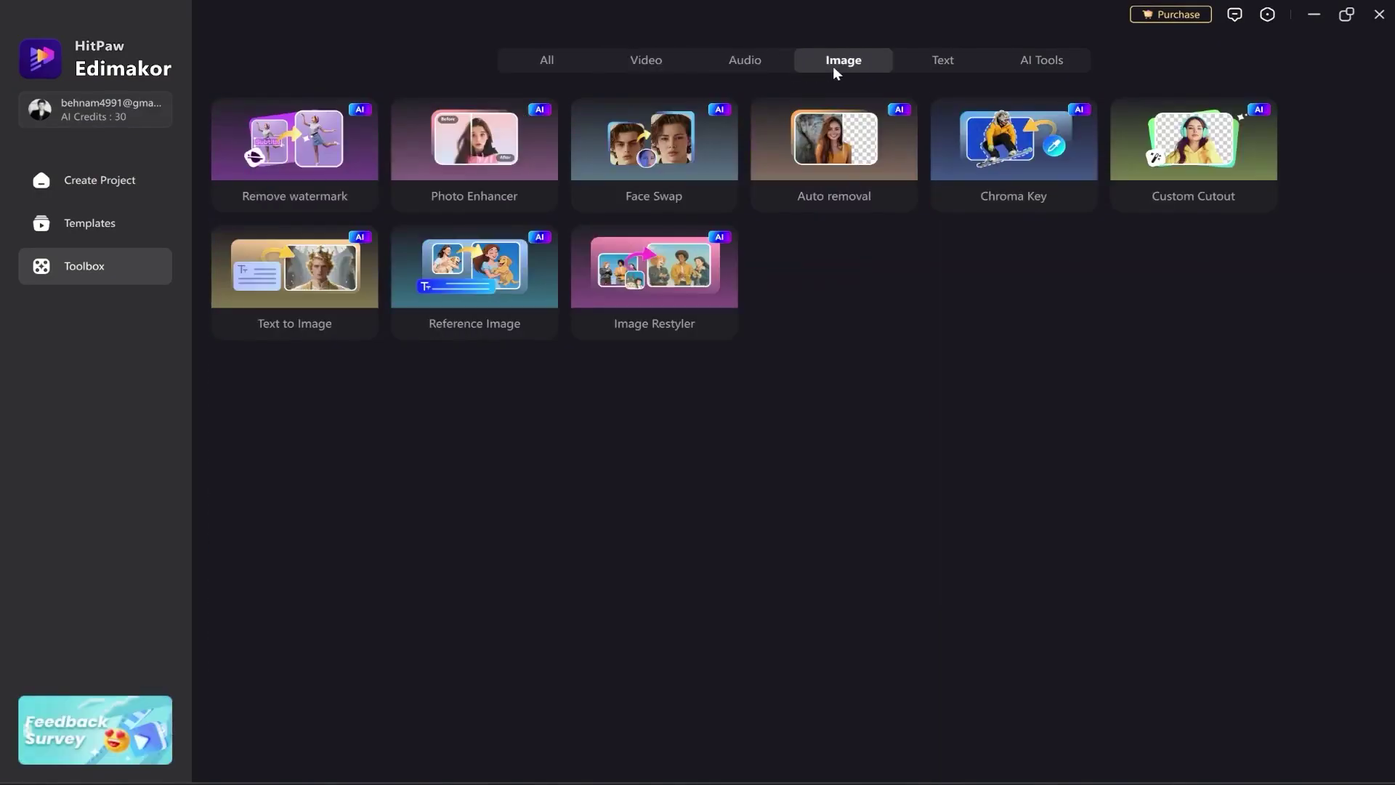
left_click(943, 67)
left_click(1031, 63)
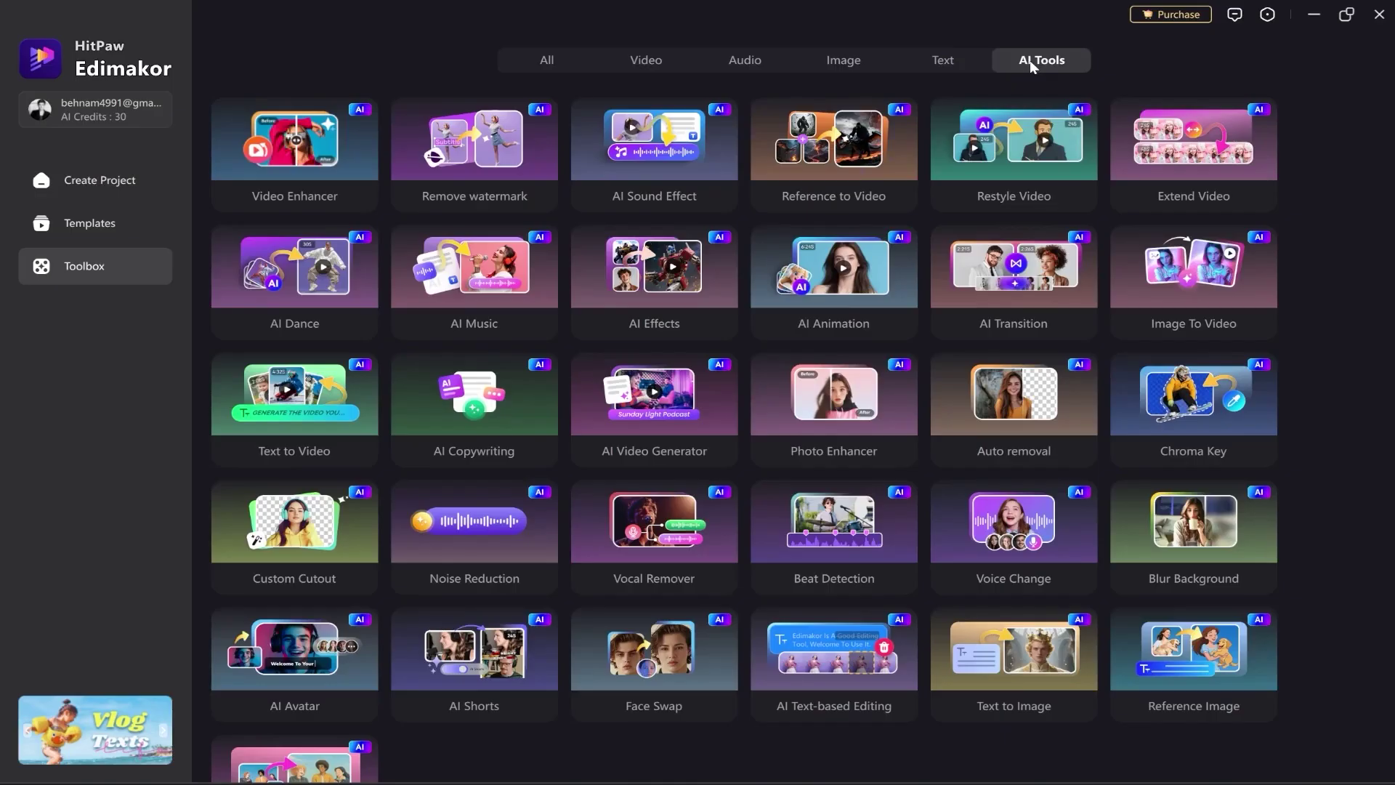
scroll(614, 160, "down", 3)
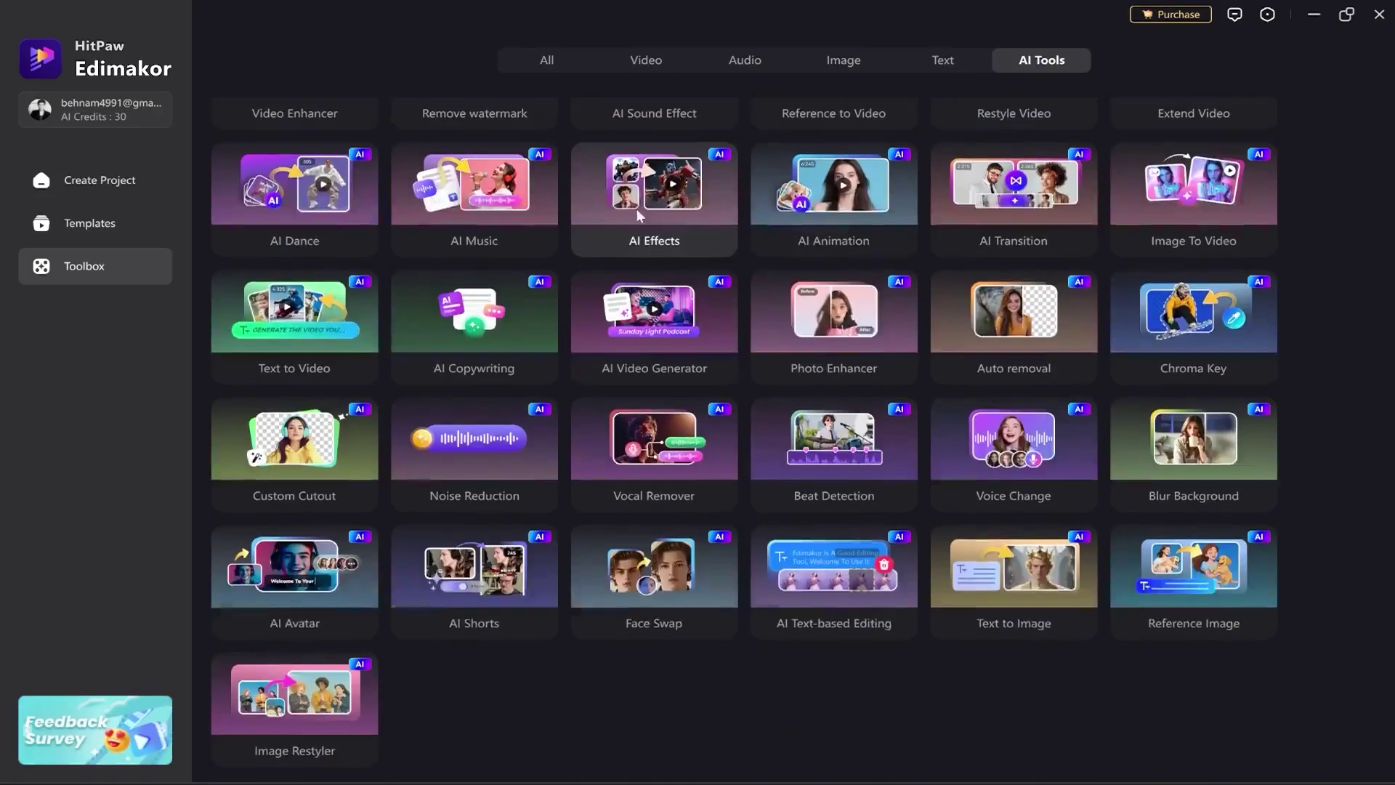
left_click(646, 61)
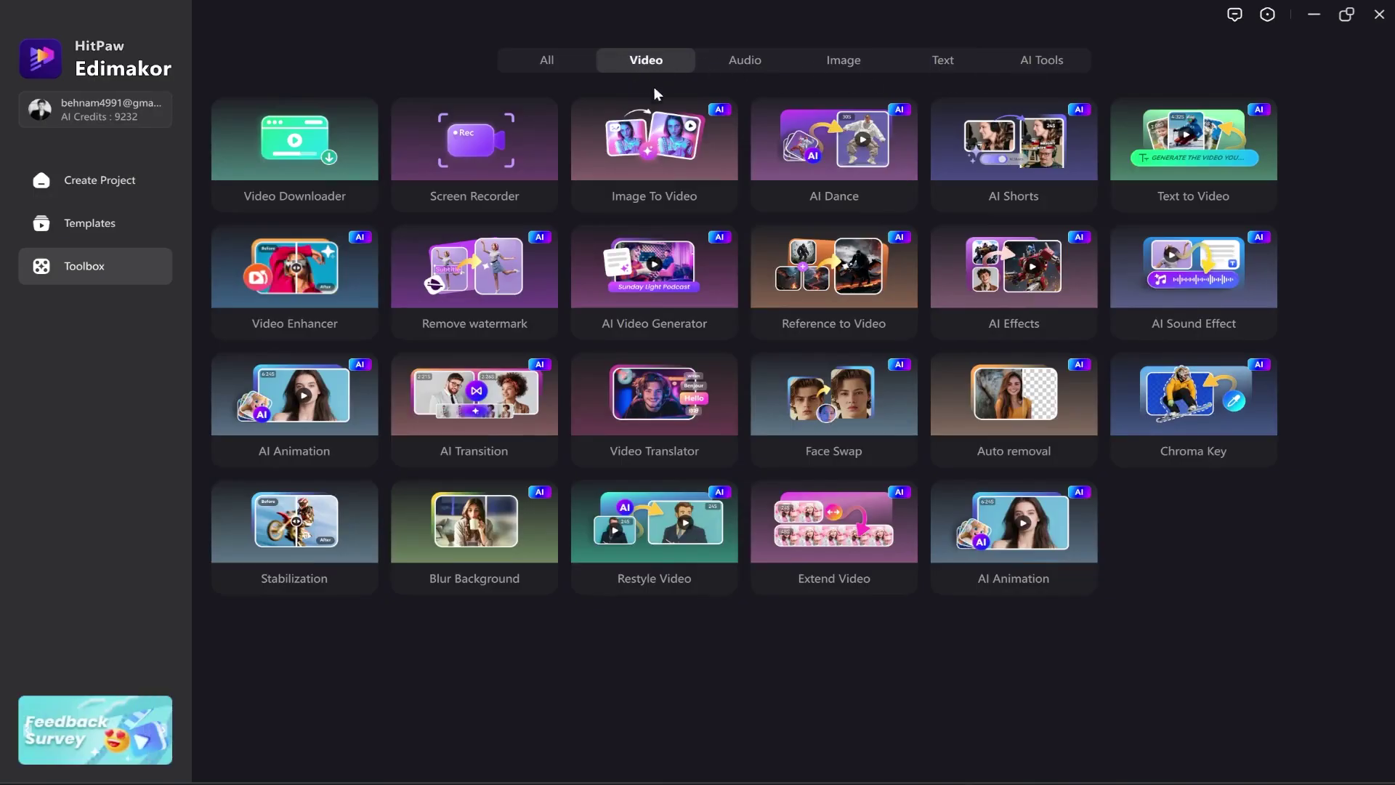
left_click(1202, 165)
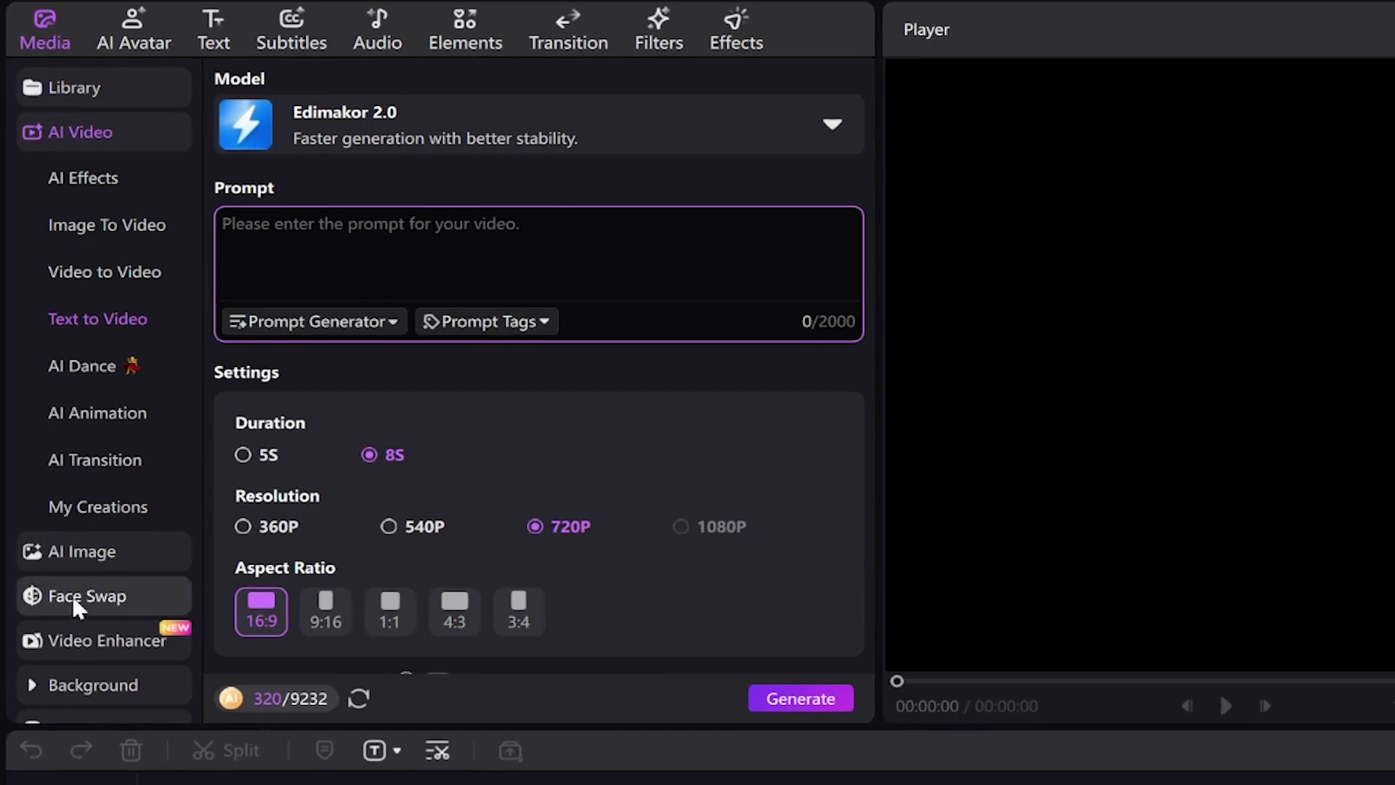
scroll(58, 607, "down", 2)
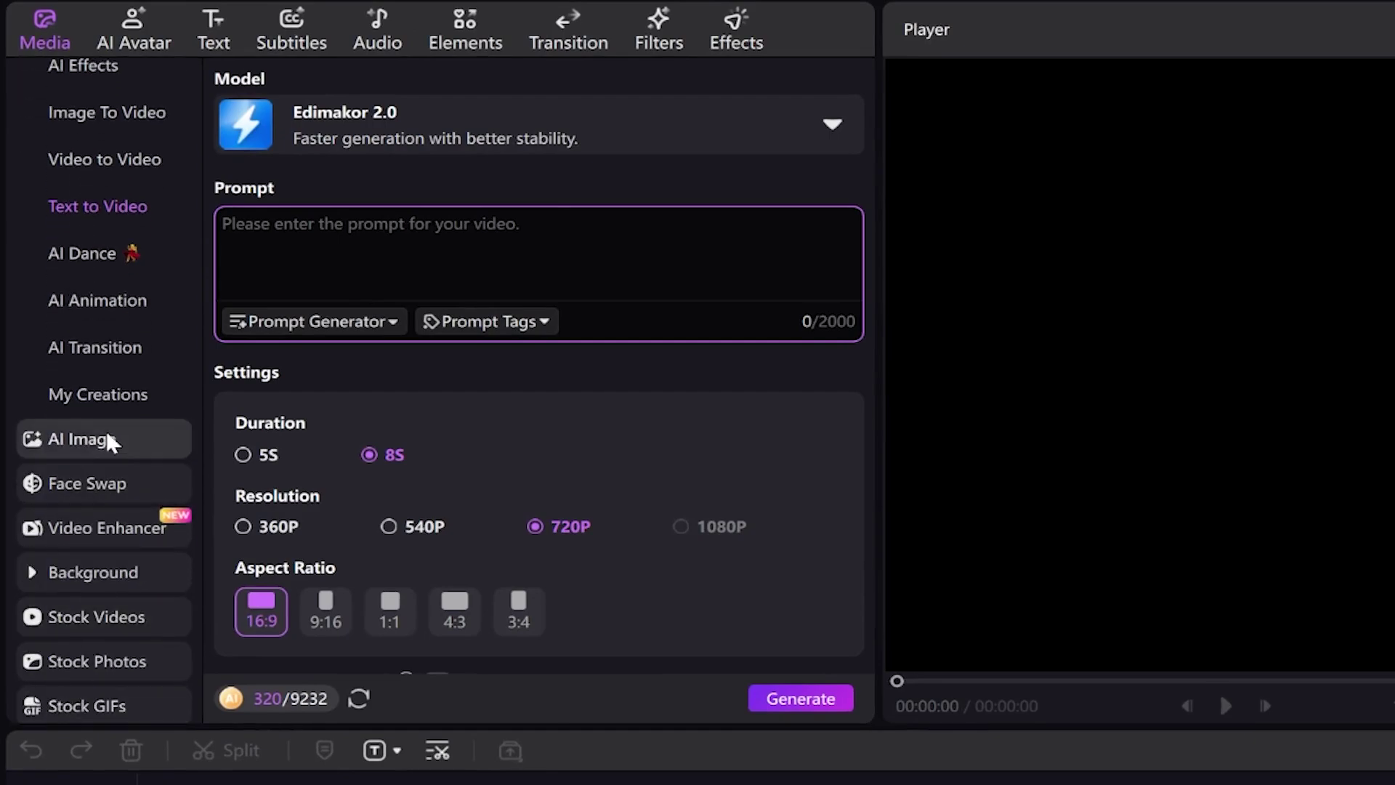
scroll(109, 436, "up", 2)
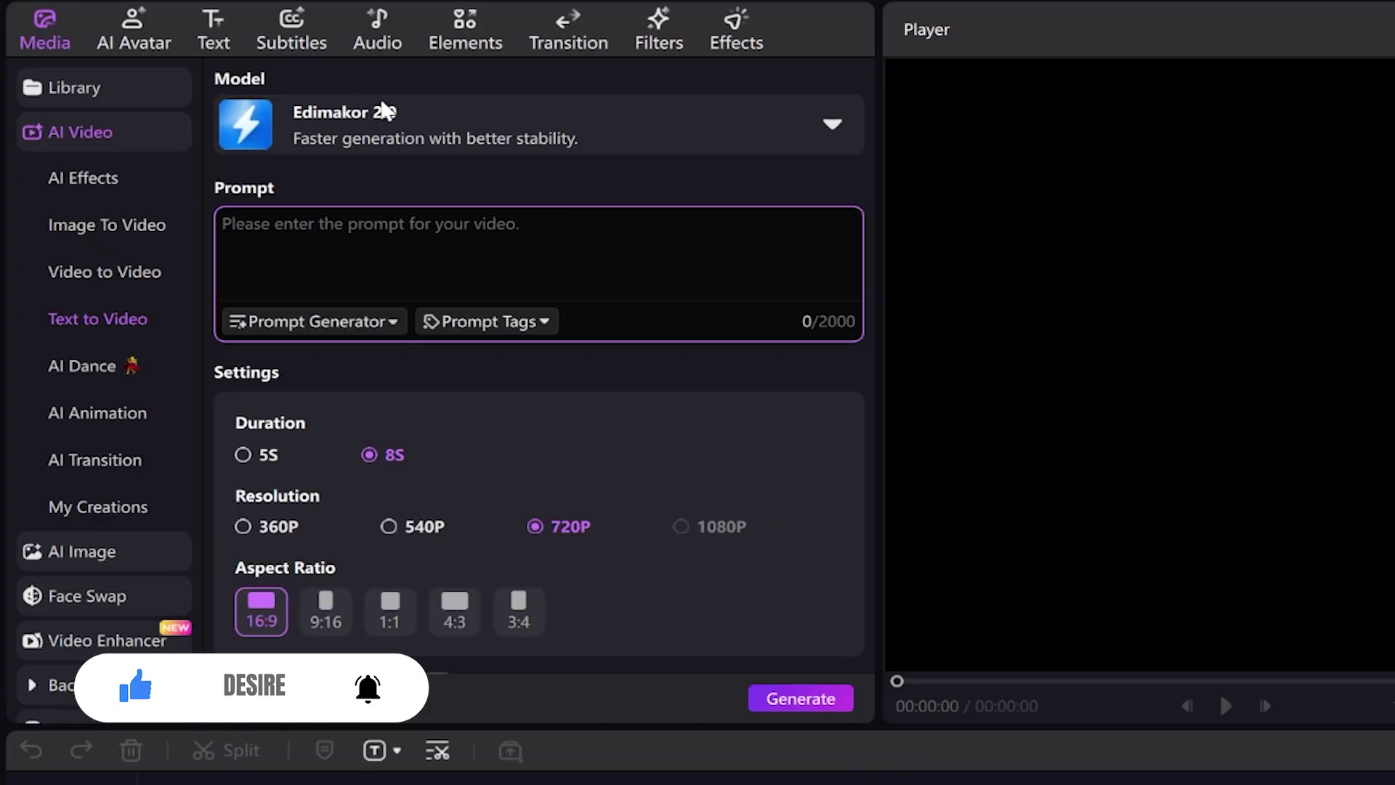
Step: Pick Google Veo 3 from the Model dropdown in place of Edimakor 2.0
left_click(833, 125)
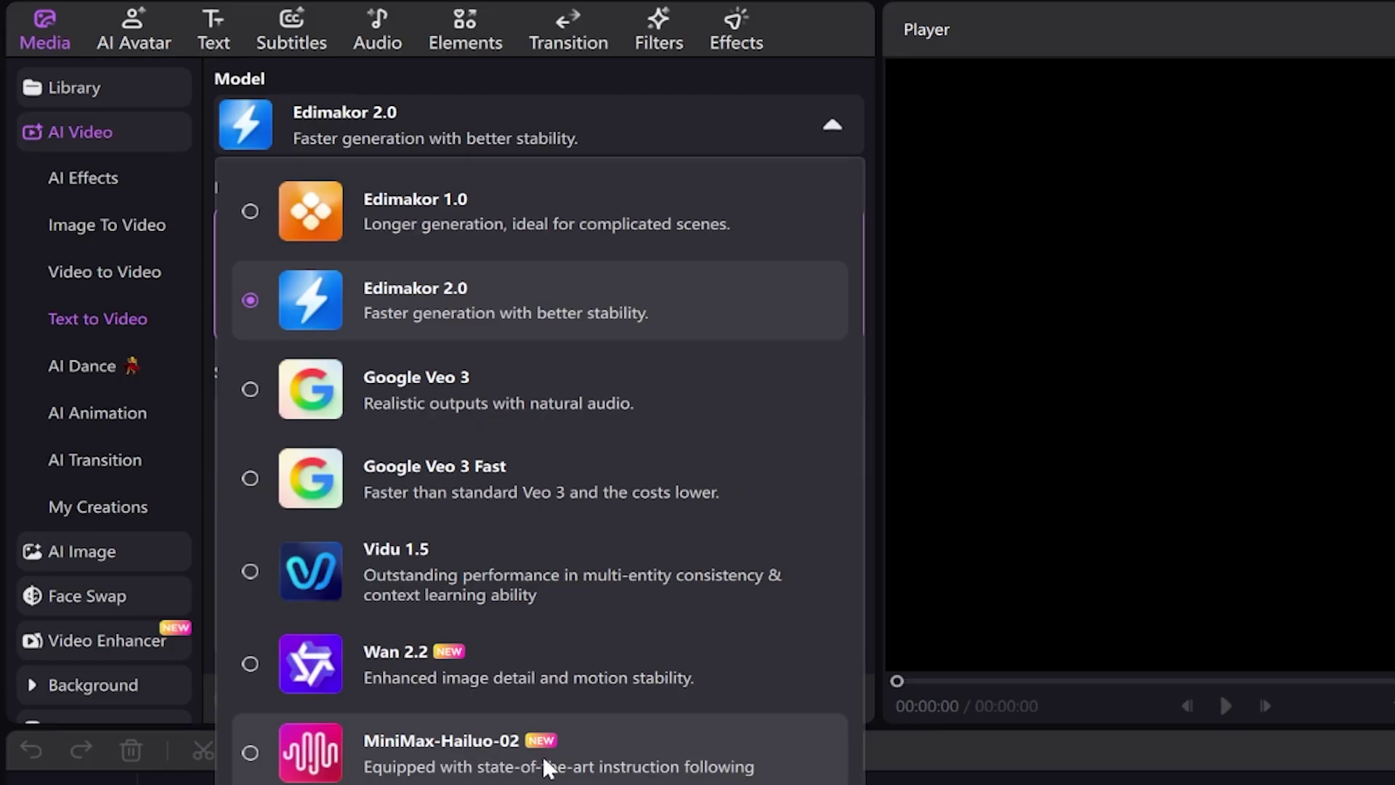
left_click(546, 390)
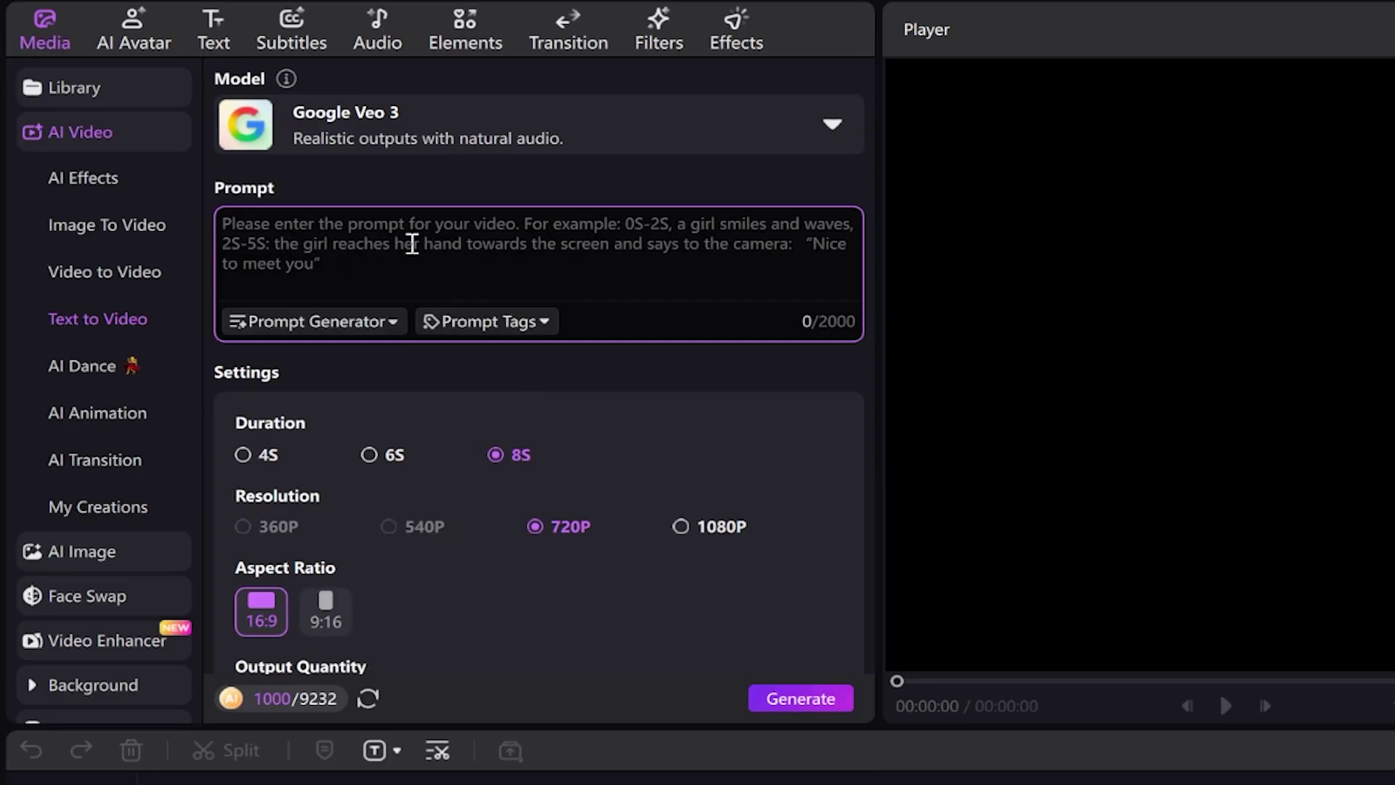
Step: Check the prompt generator options and try 4S and 6S durations, keeping 8 seconds
left_click(394, 324)
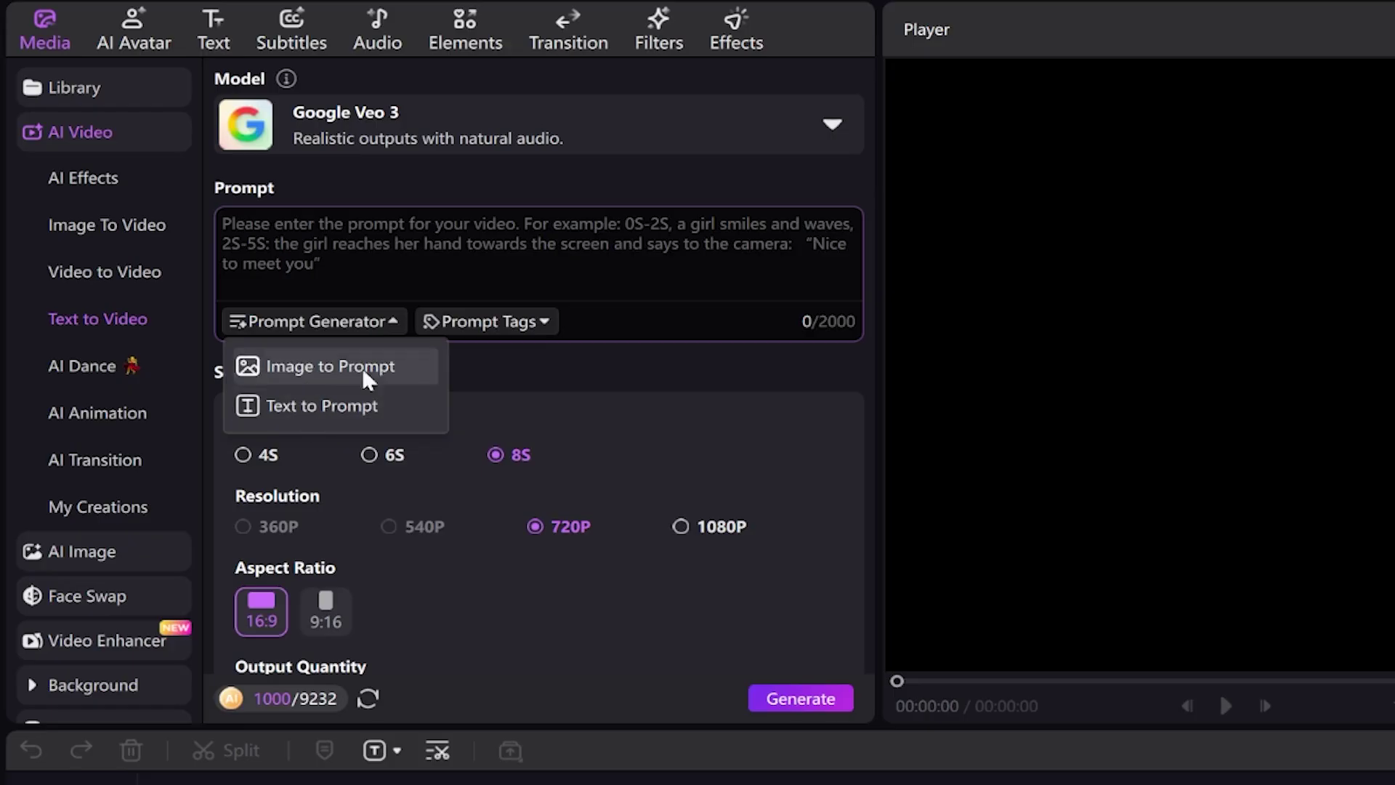
left_click(553, 393)
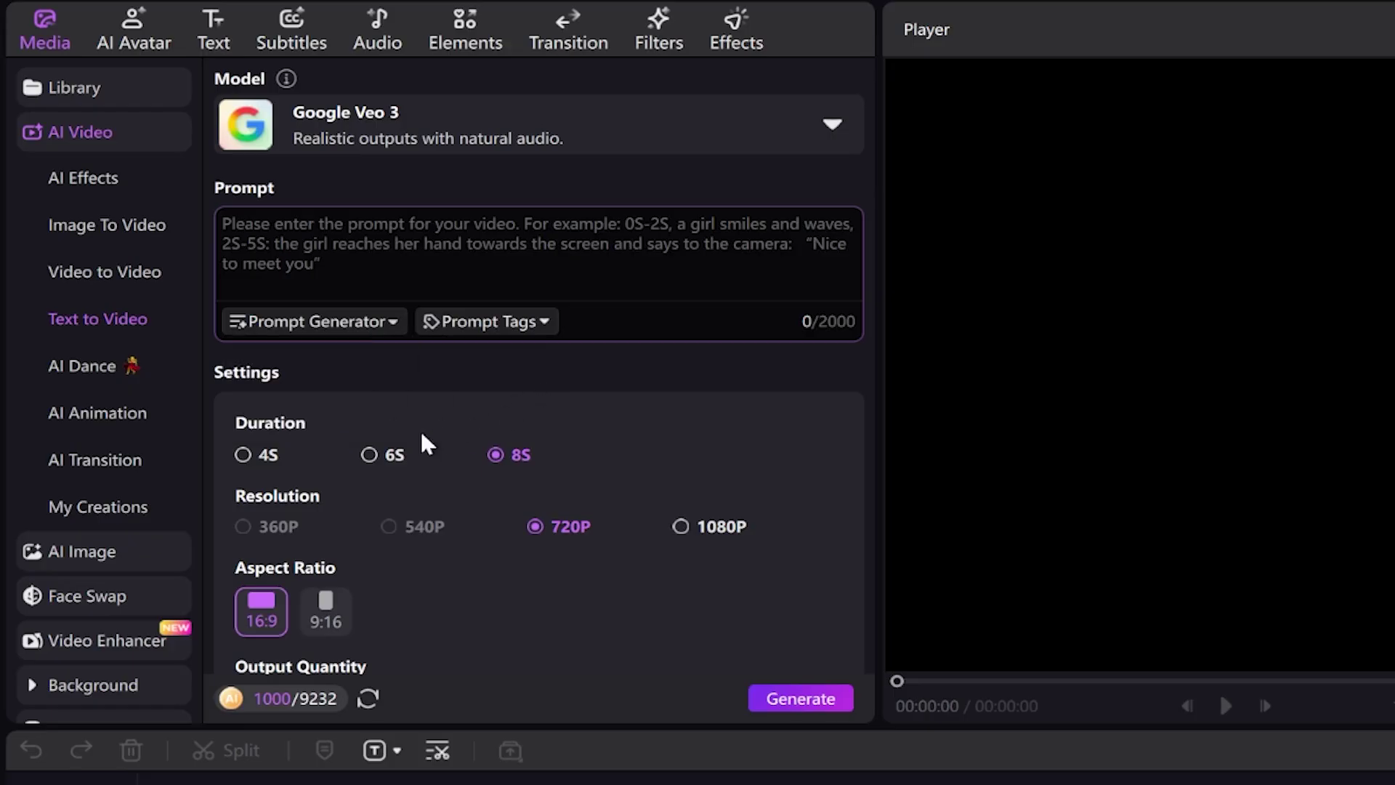
left_click(247, 456)
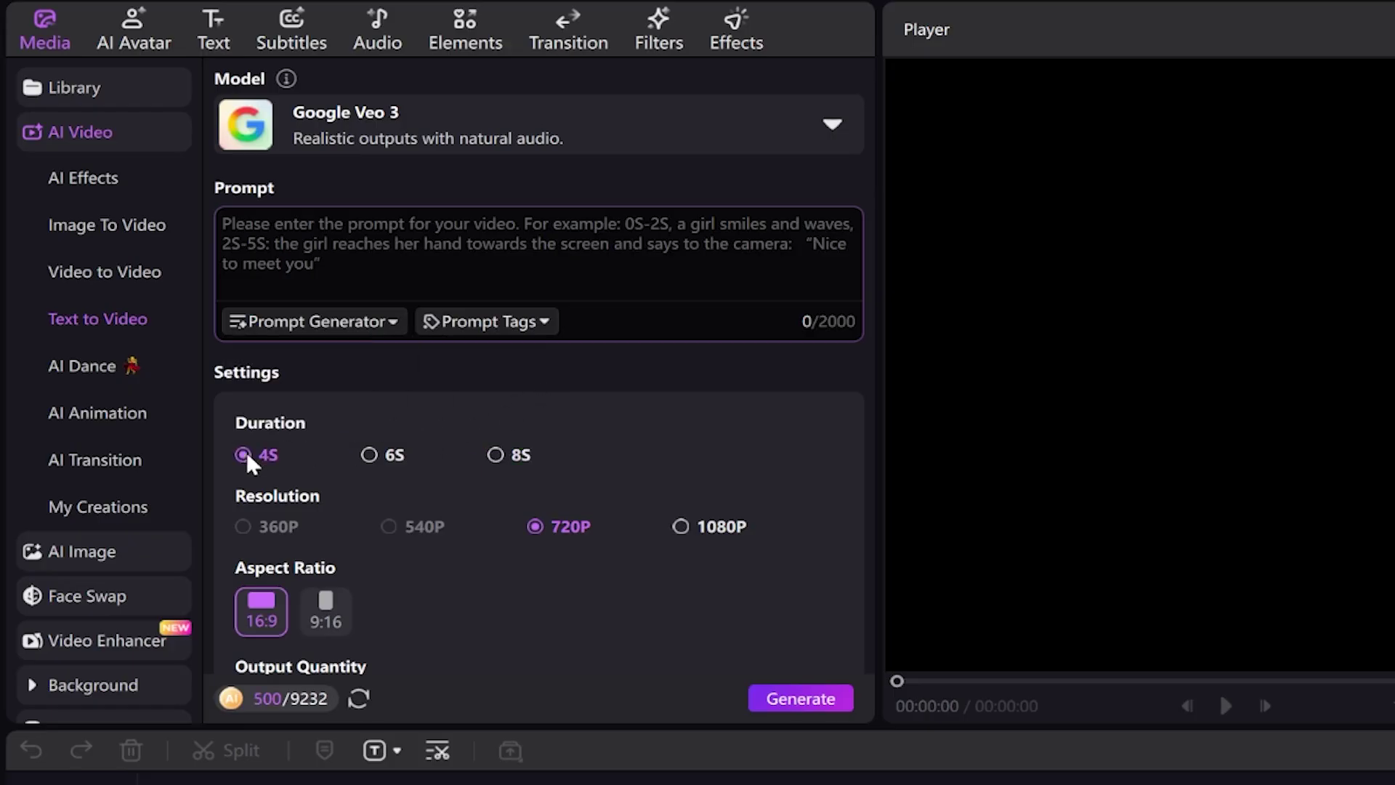
left_click(382, 457)
left_click(508, 458)
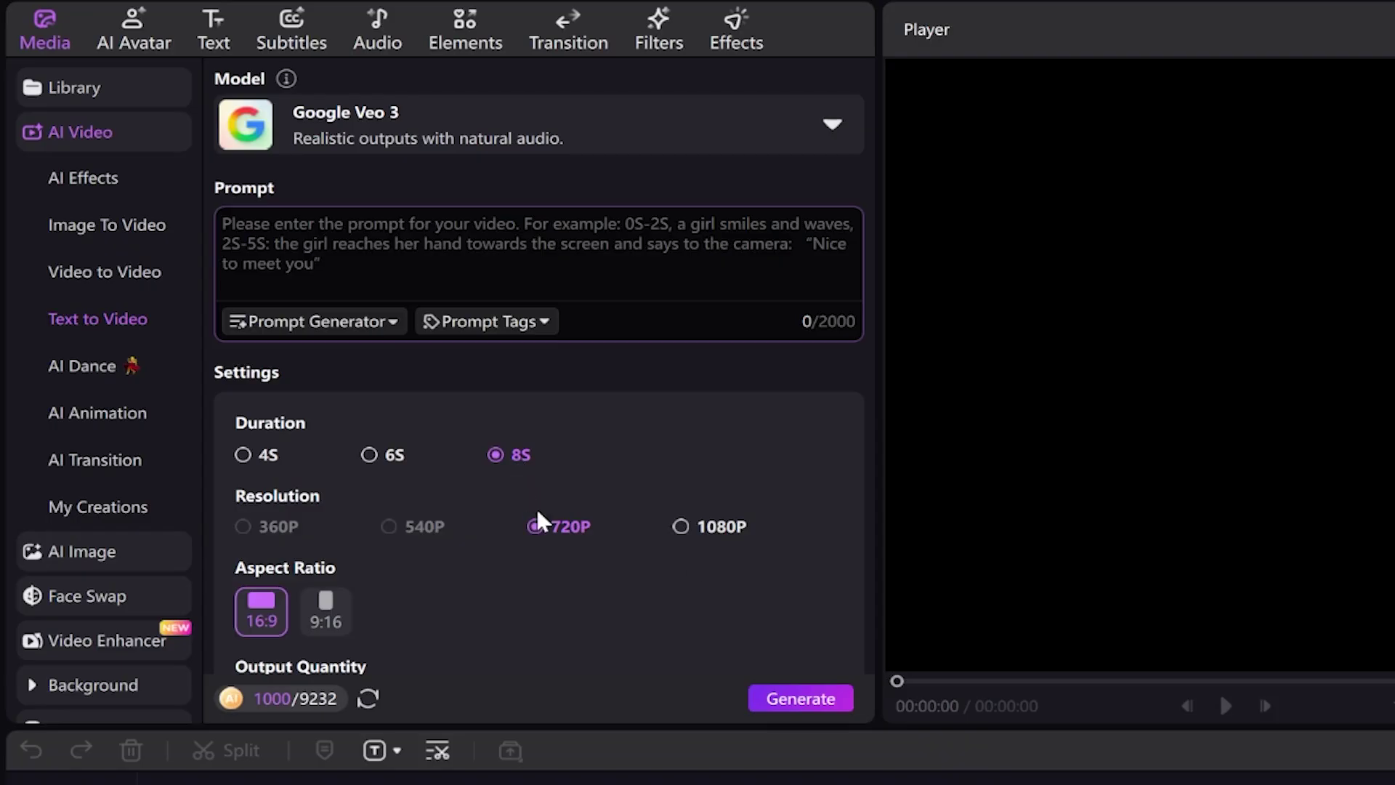
Step: Set the clip resolution to 1080P and the aspect ratio to vertical 9:16
left_click(696, 531)
left_click(573, 531)
left_click(716, 529)
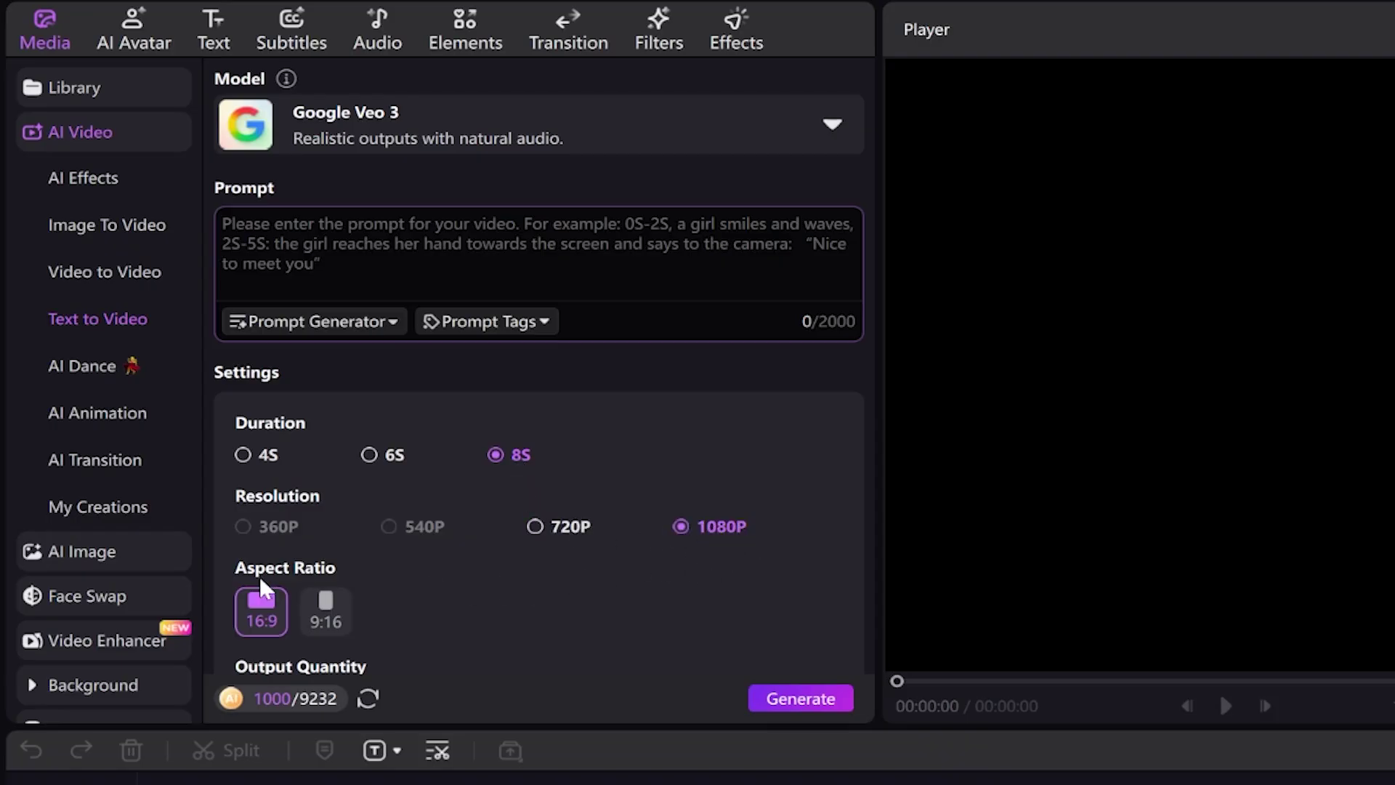
left_click(327, 619)
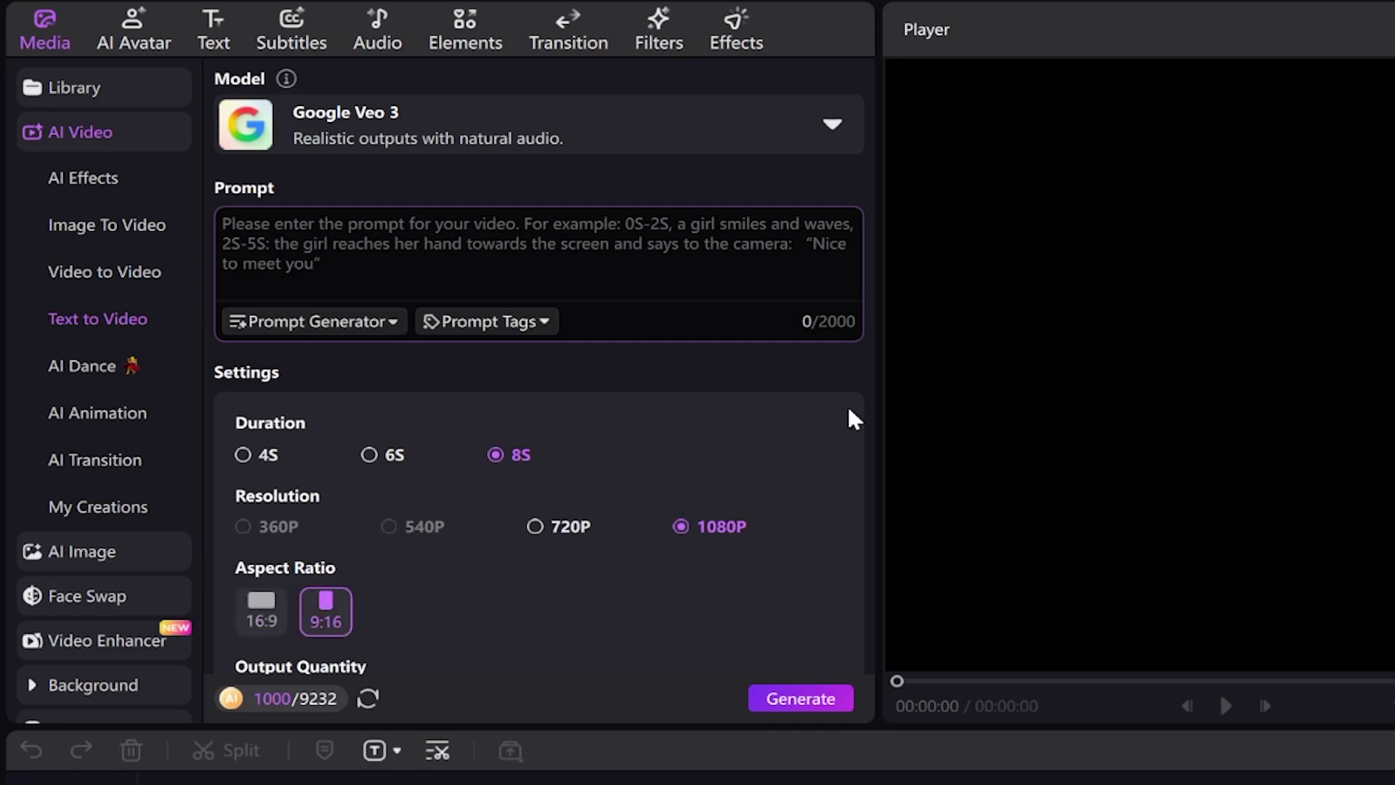
left_click(377, 276)
Step: Paste the JSON V8 car prompt, choose 16:9, turn on Generate Audio, and generate the clip
key("ctrl+v")
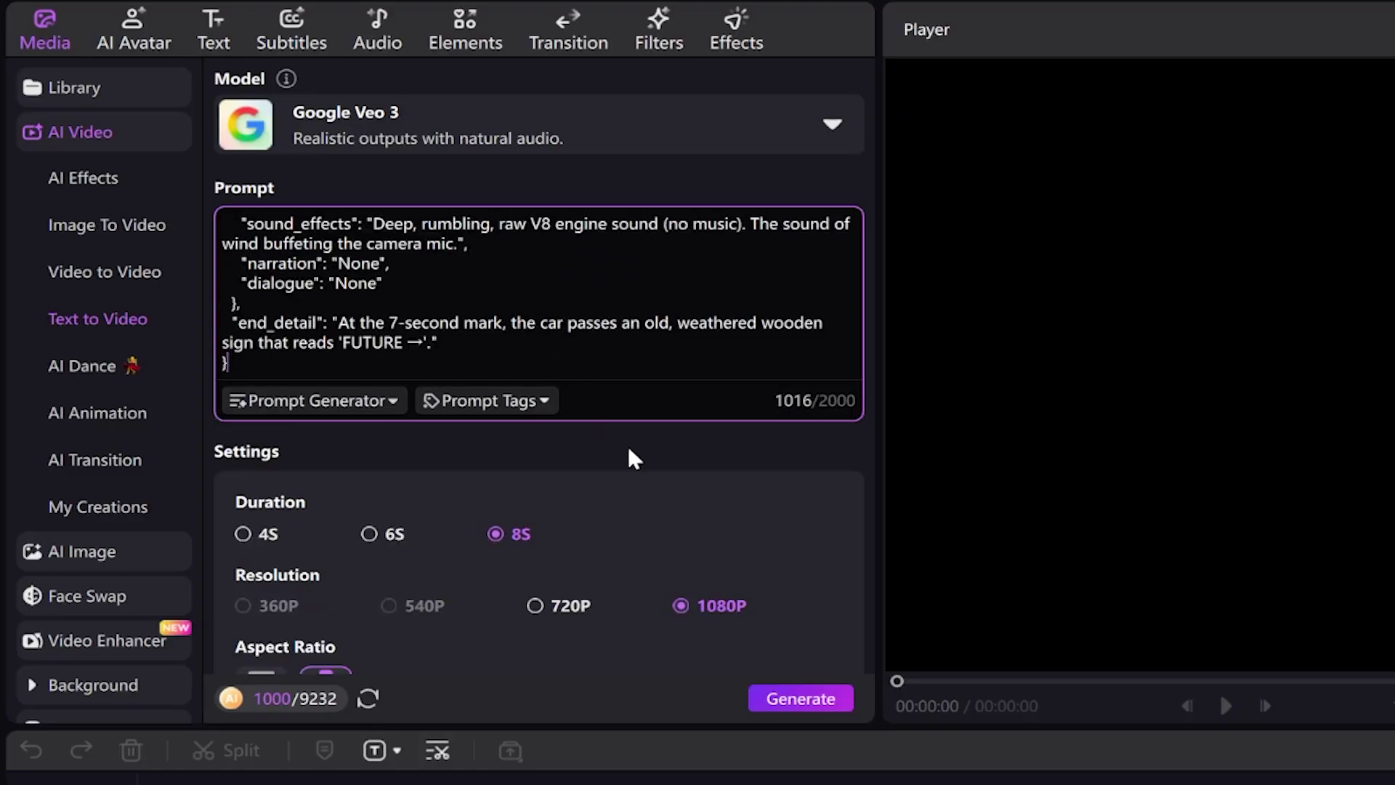
scroll(633, 464, "down", 1)
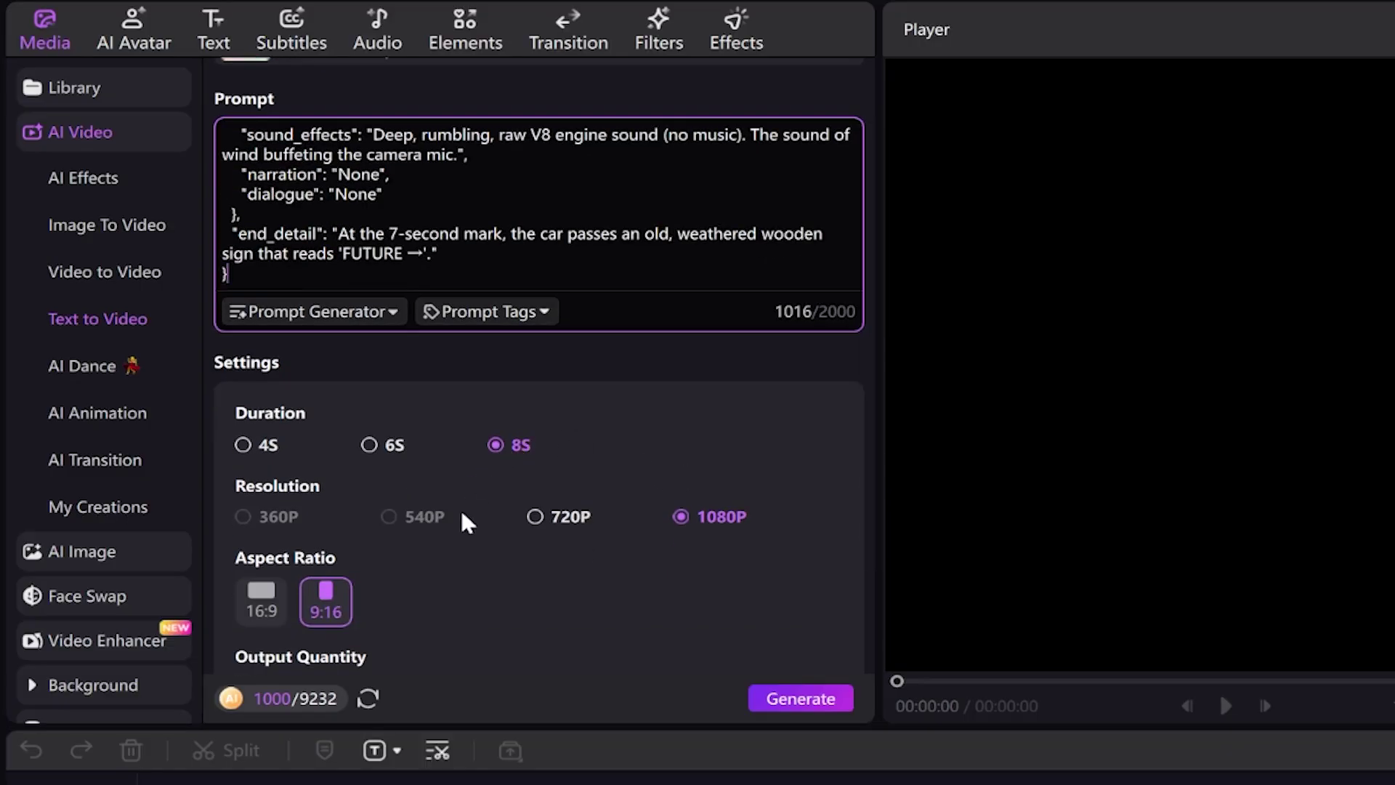
left_click(263, 606)
scroll(546, 550, "down", 2)
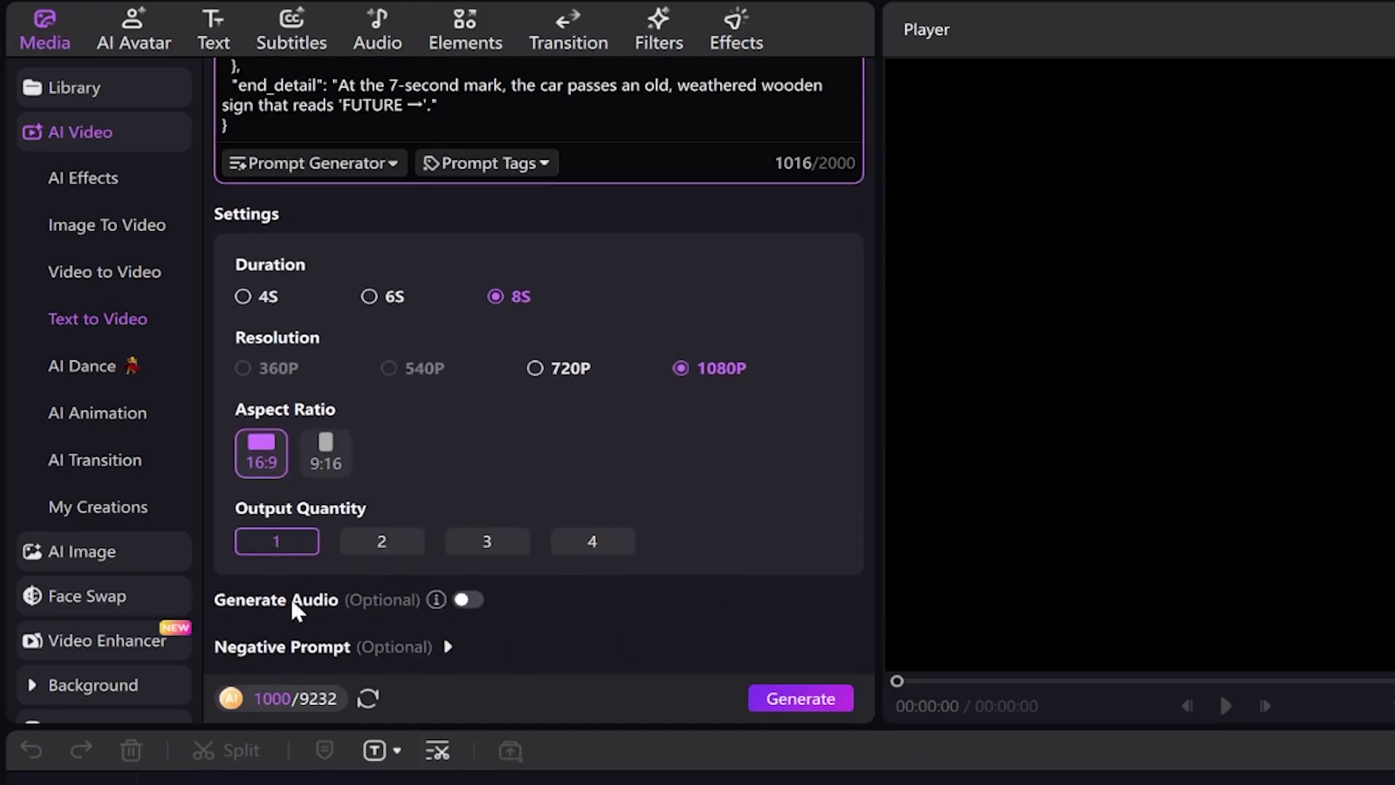
left_click(467, 600)
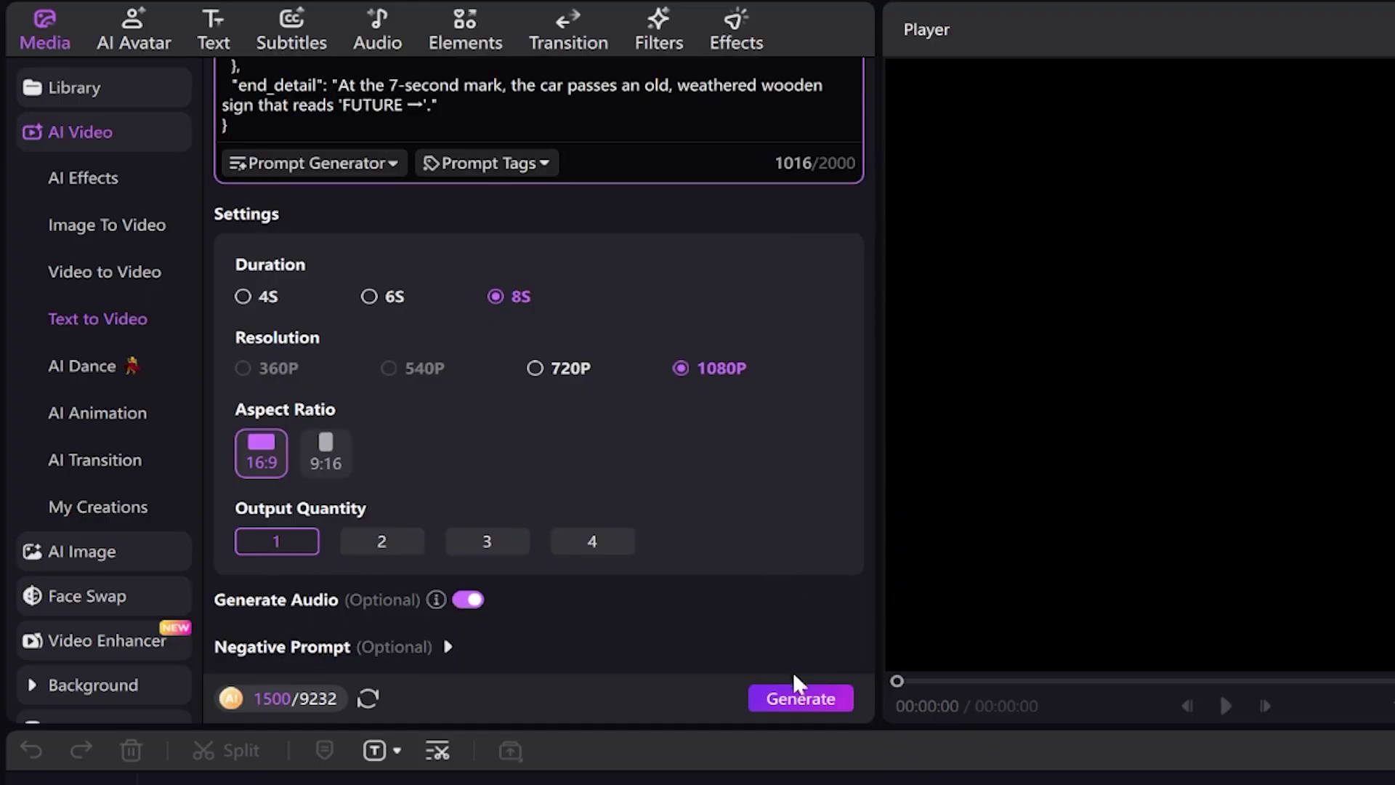
left_click(799, 698)
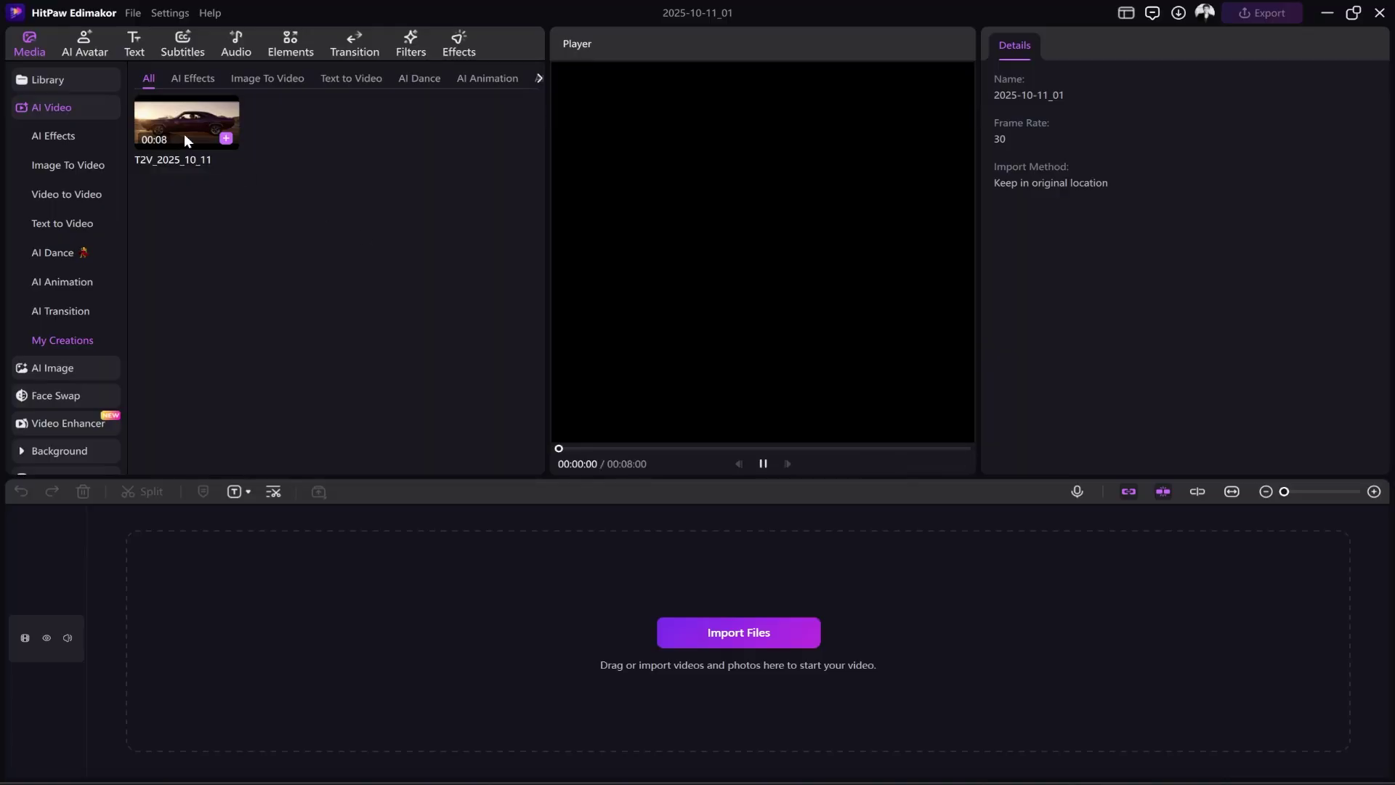
Step: Play the T2V_2025_10_11 Dodge Challenger desert clip, then go back to Text to Video
left_click(185, 137)
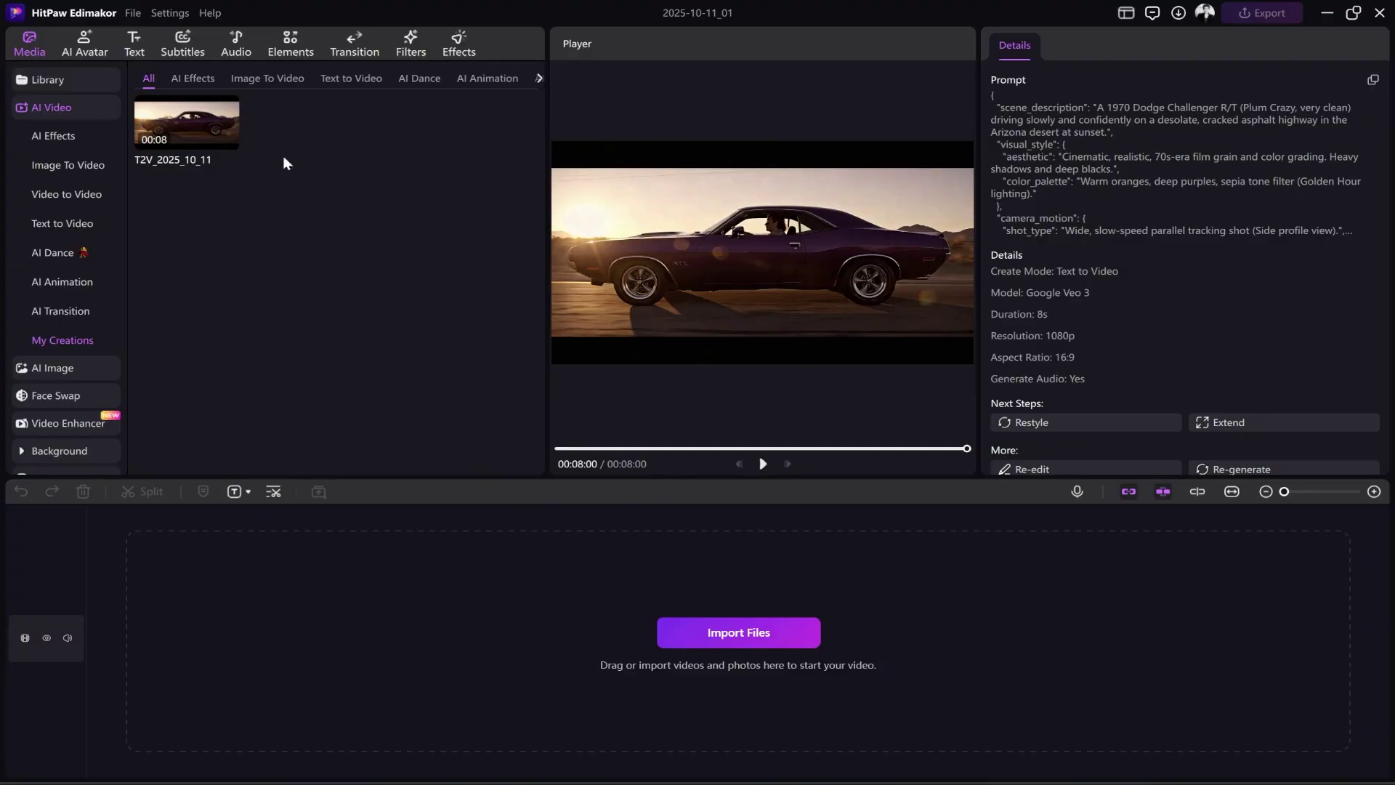
left_click(62, 225)
scroll(247, 190, "up", 2)
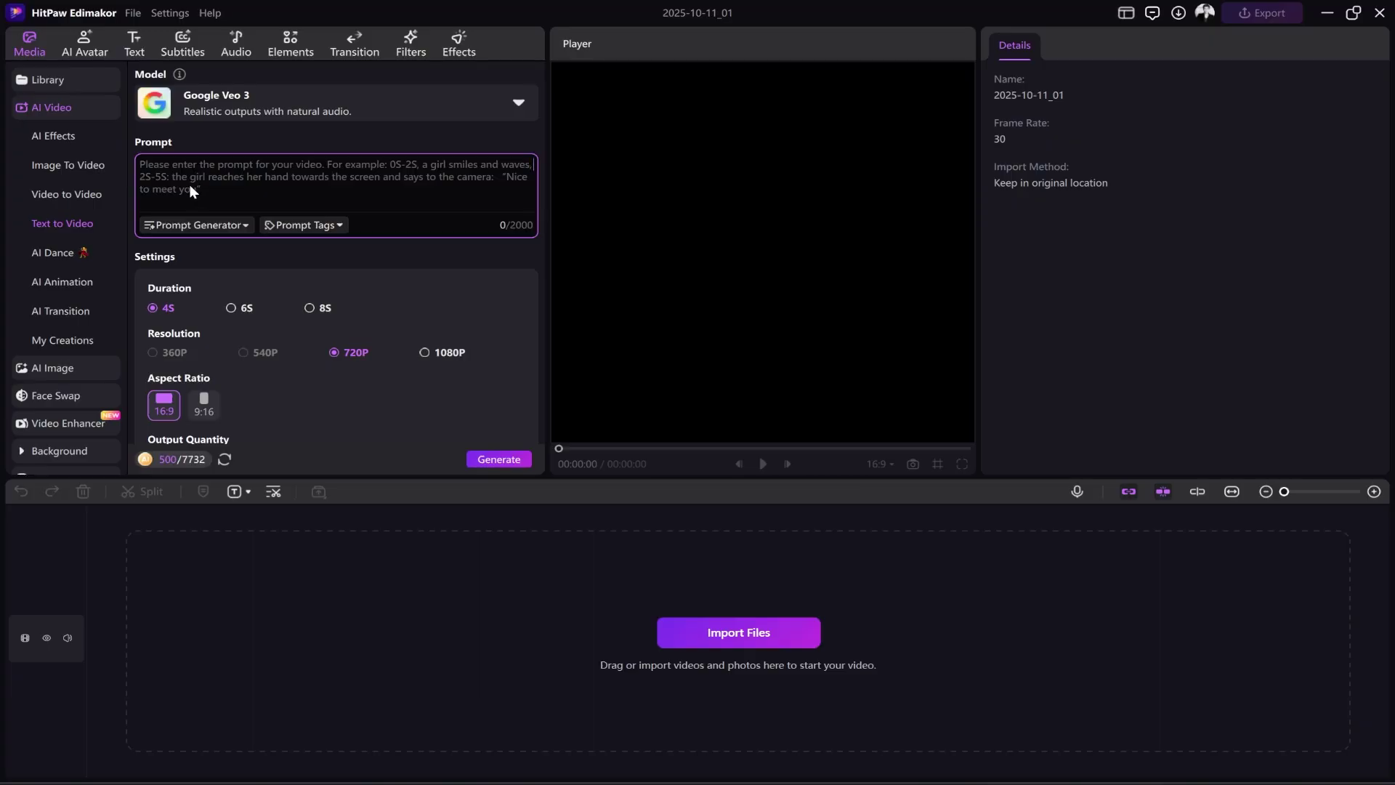
Step: Switch the model to Wan 2.2, replace the prompt with the 401-character text, and generate
left_click(514, 105)
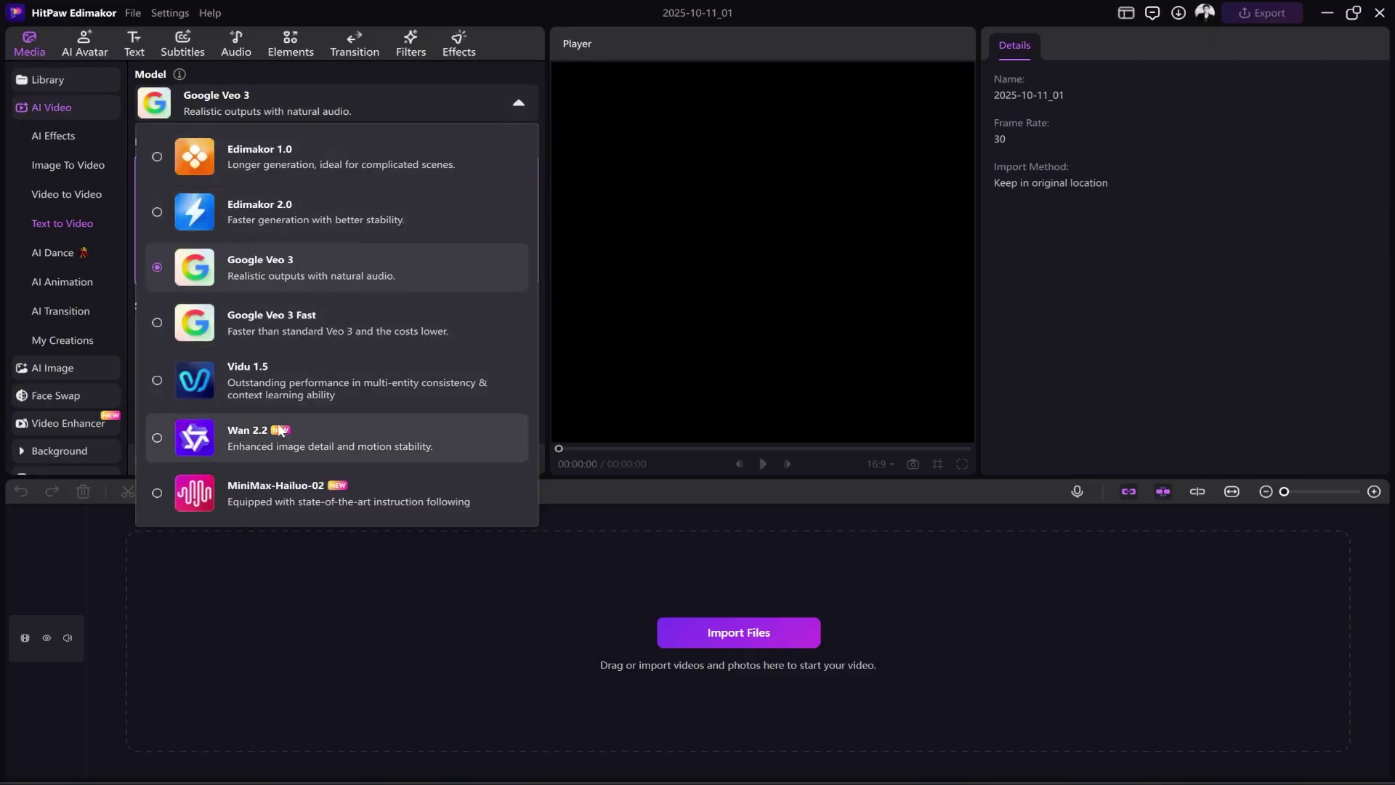
left_click(250, 433)
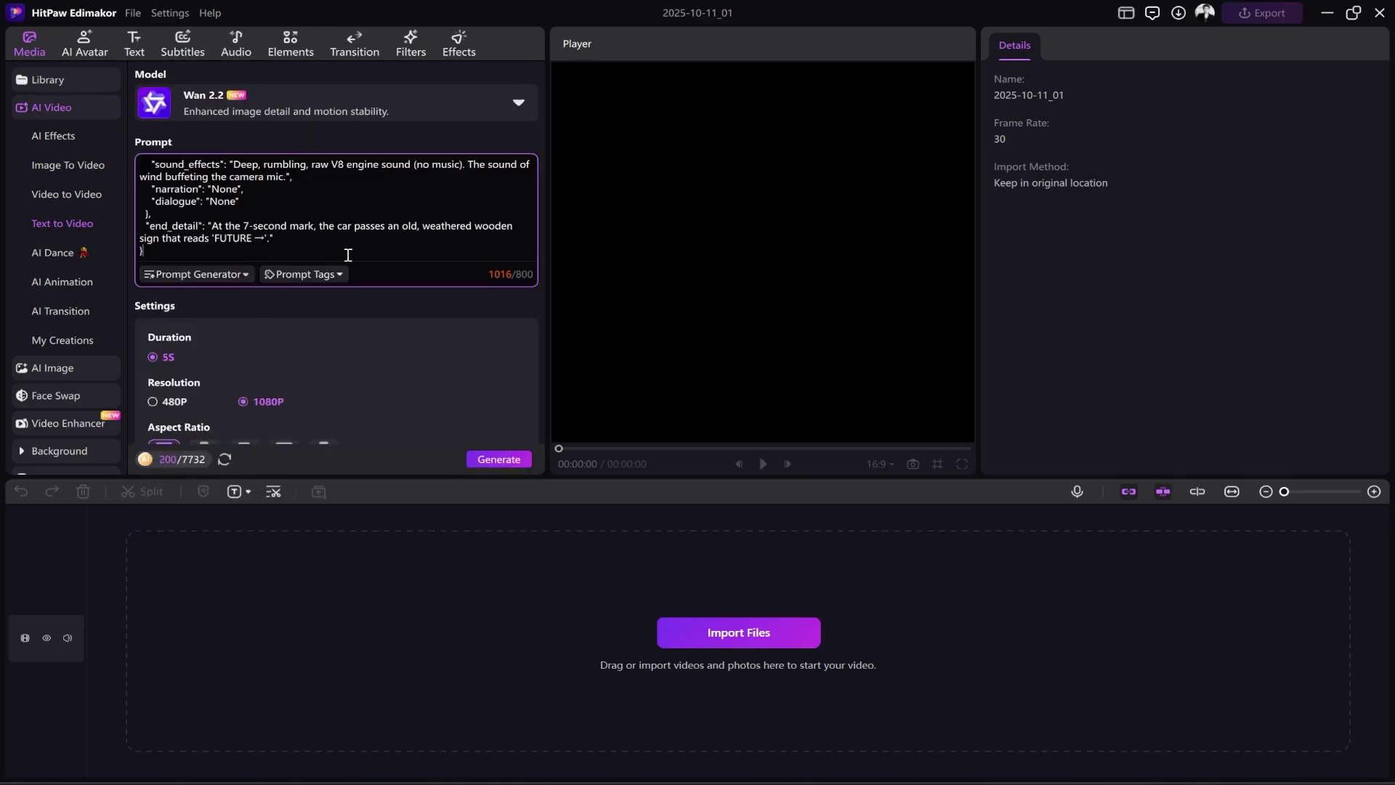
key("ctrl+a")
type("A cinematic wide shot of a 1970 Dodge Challenger R/T (Plum Crazy purple) driving on a dusty, cracked desert highway at golden hour. The camera tracks slowly alongside the car. The scene has a grainy 70s film look. The sound is a deep, raw V8 engine rumble accompanied by a faint, distant classic rock song. At the 7 second mark, the car passes an old, weathered sign that reads 'FUTURE $\\rightarrow$'.")
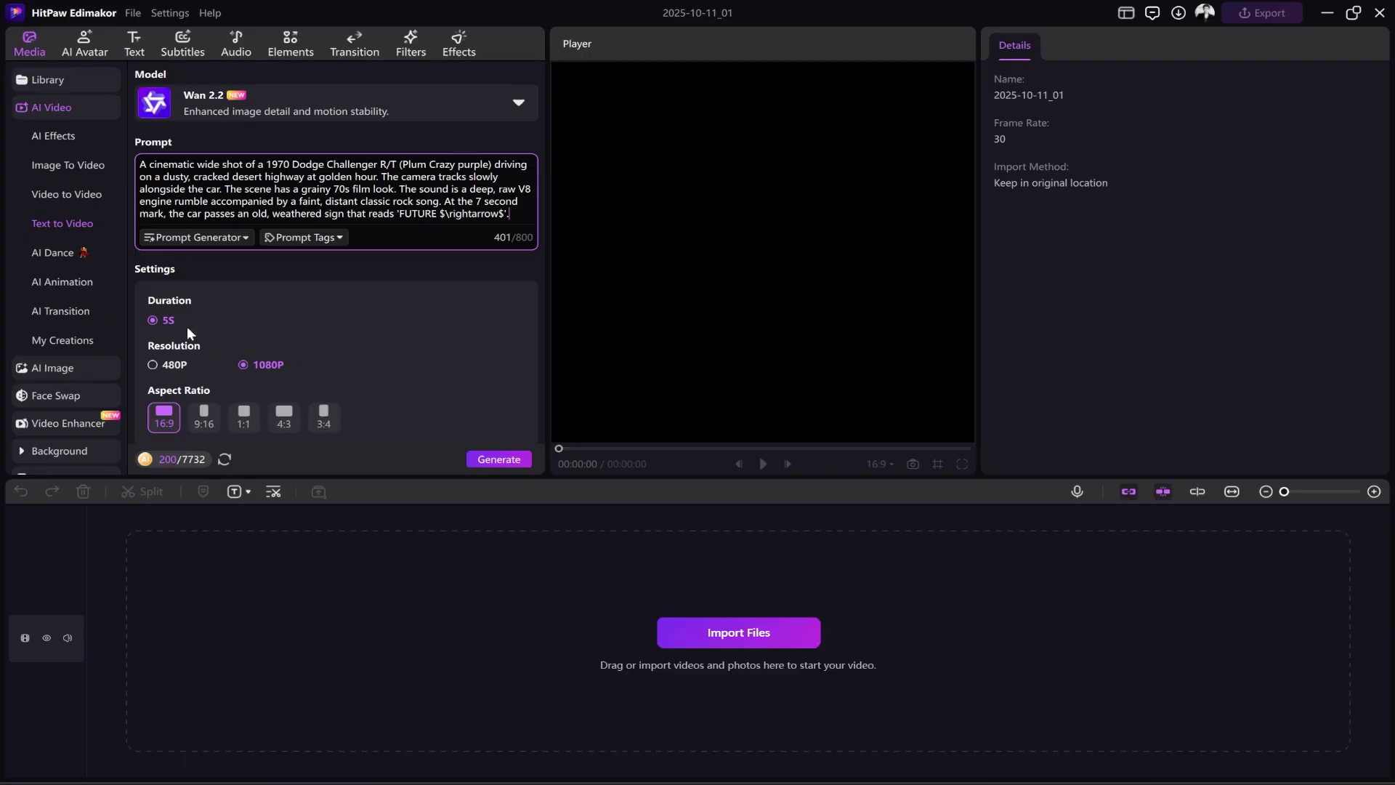
scroll(191, 329, "down", 1)
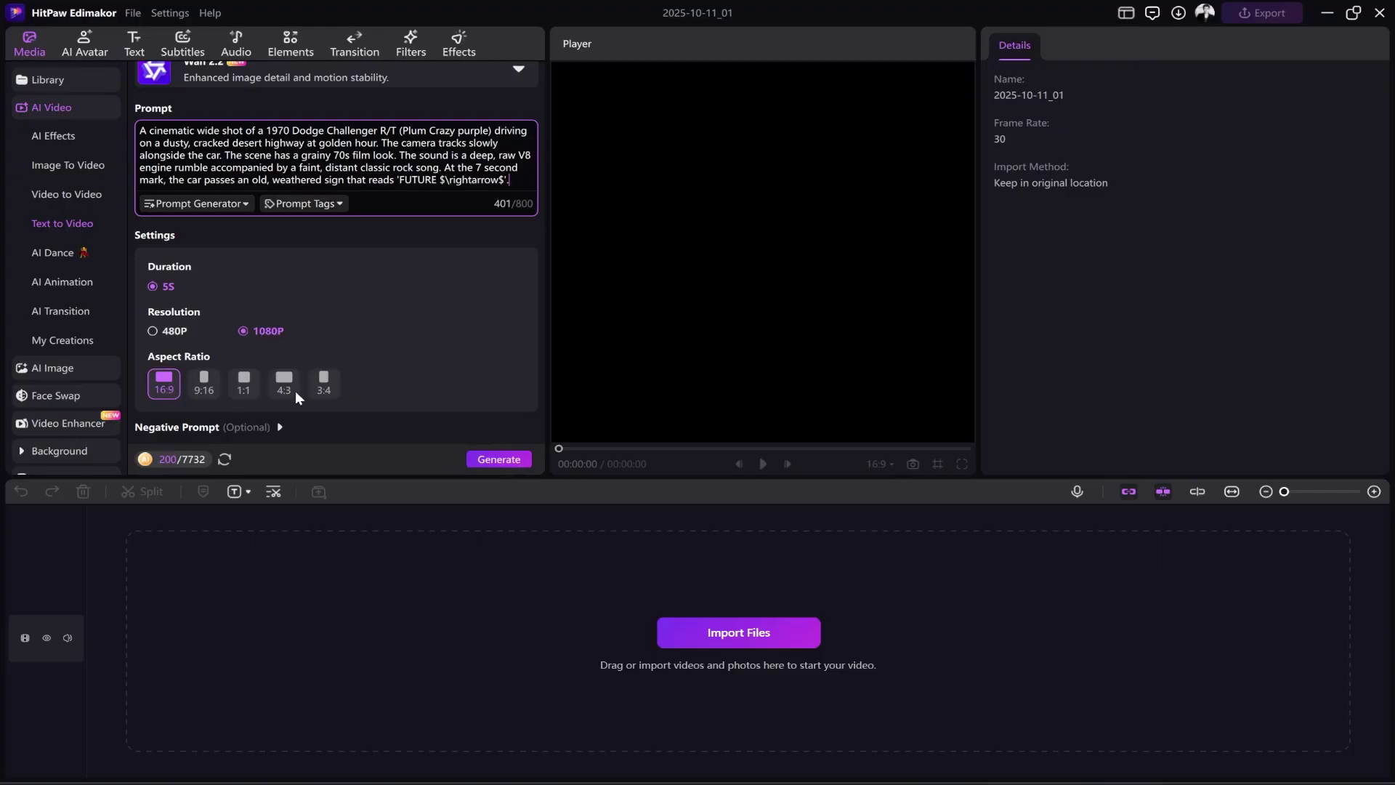
left_click(490, 460)
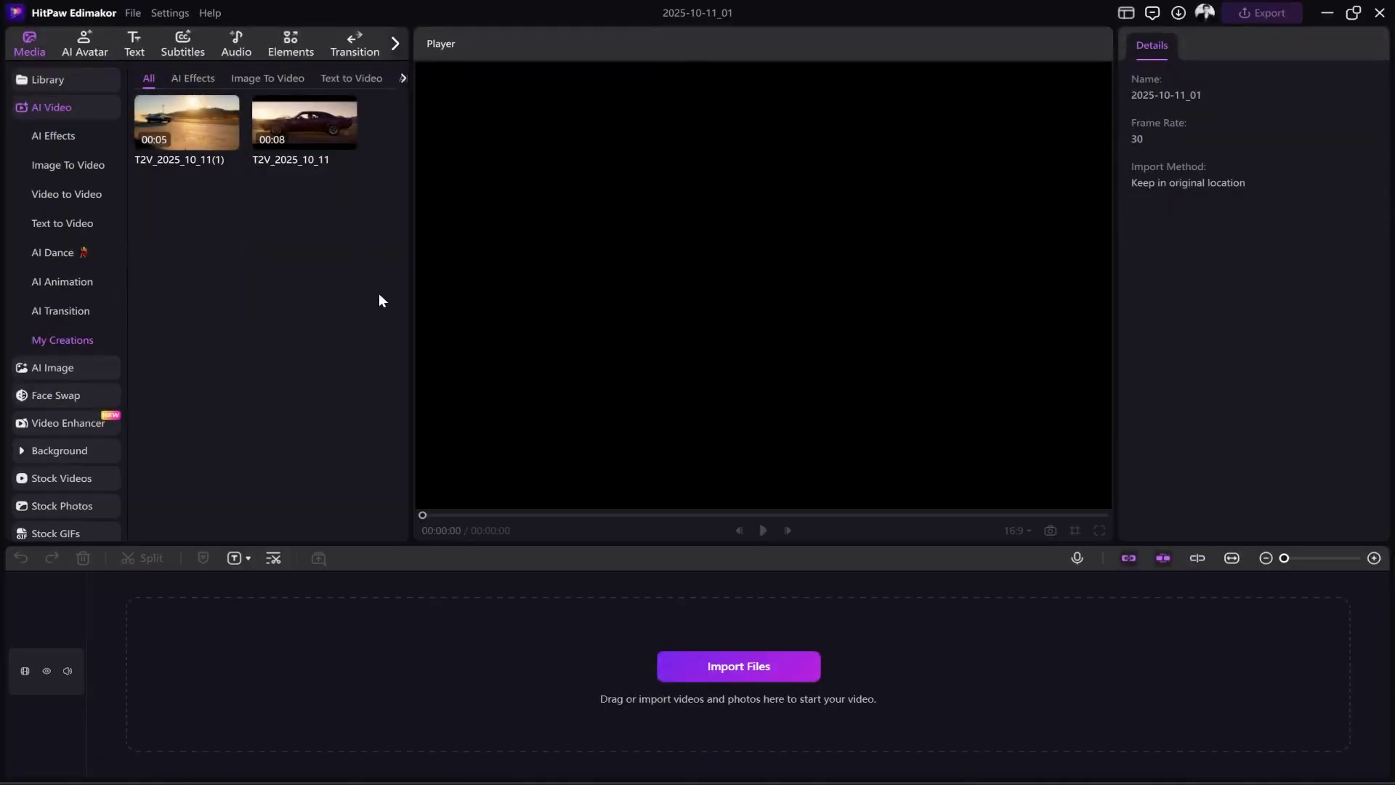
Step: Play the T2V_2025_10_11(1) desert highway clip in the Player and replay it
left_click(179, 122)
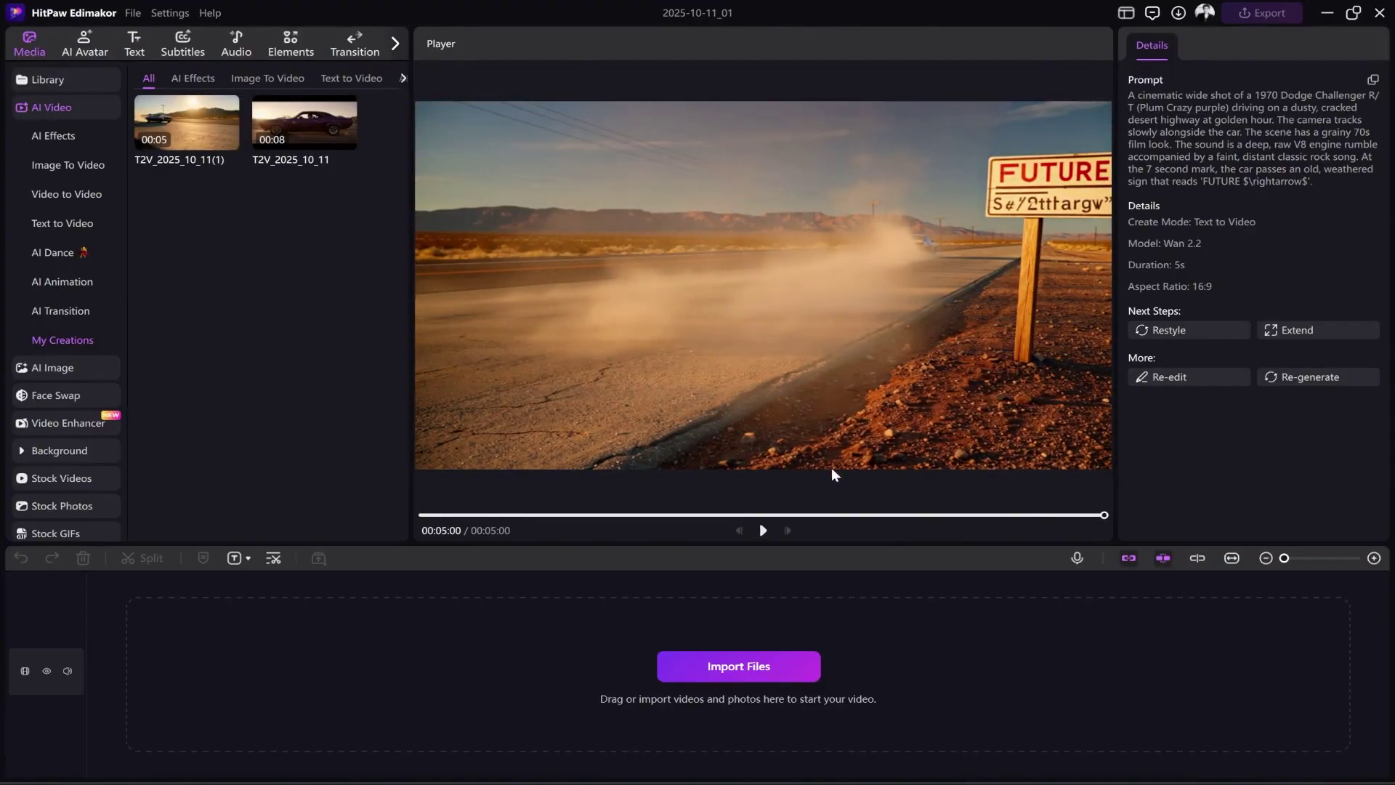
left_click(763, 531)
Step: Paste the muscle-car prompt and set Google Veo 3, 8S and Generate Audio on
left_click(69, 225)
left_click(213, 188)
key("ctrl+v")
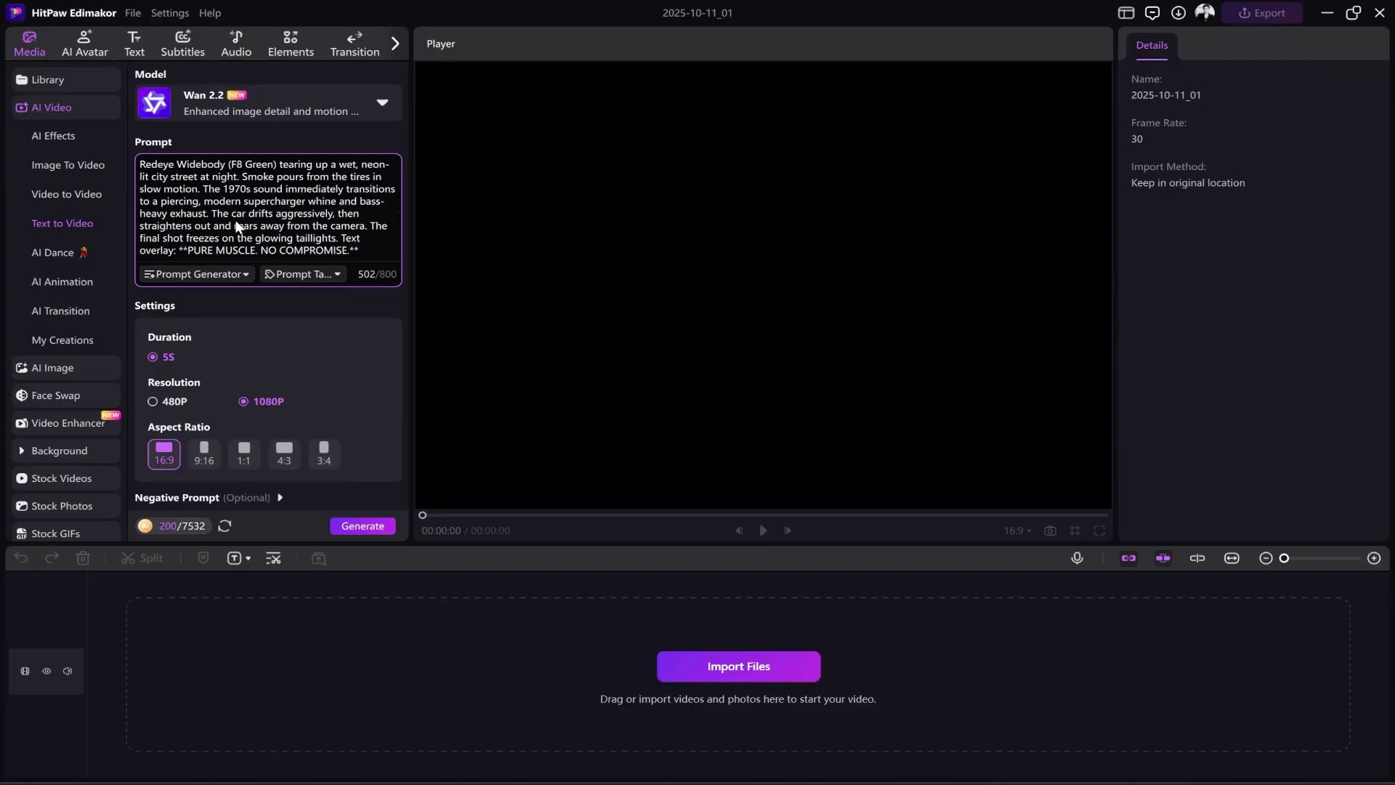
left_click(382, 102)
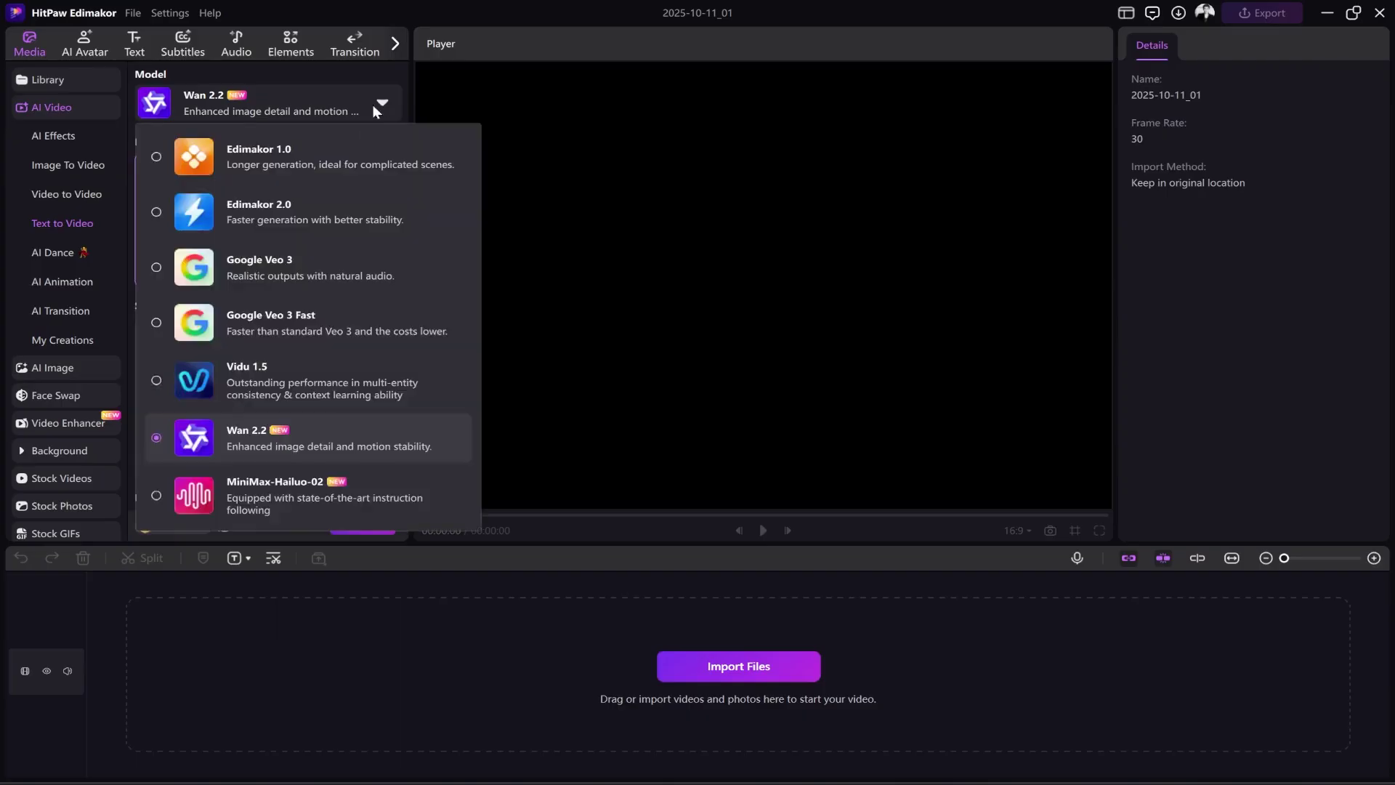
left_click(239, 268)
left_click(311, 356)
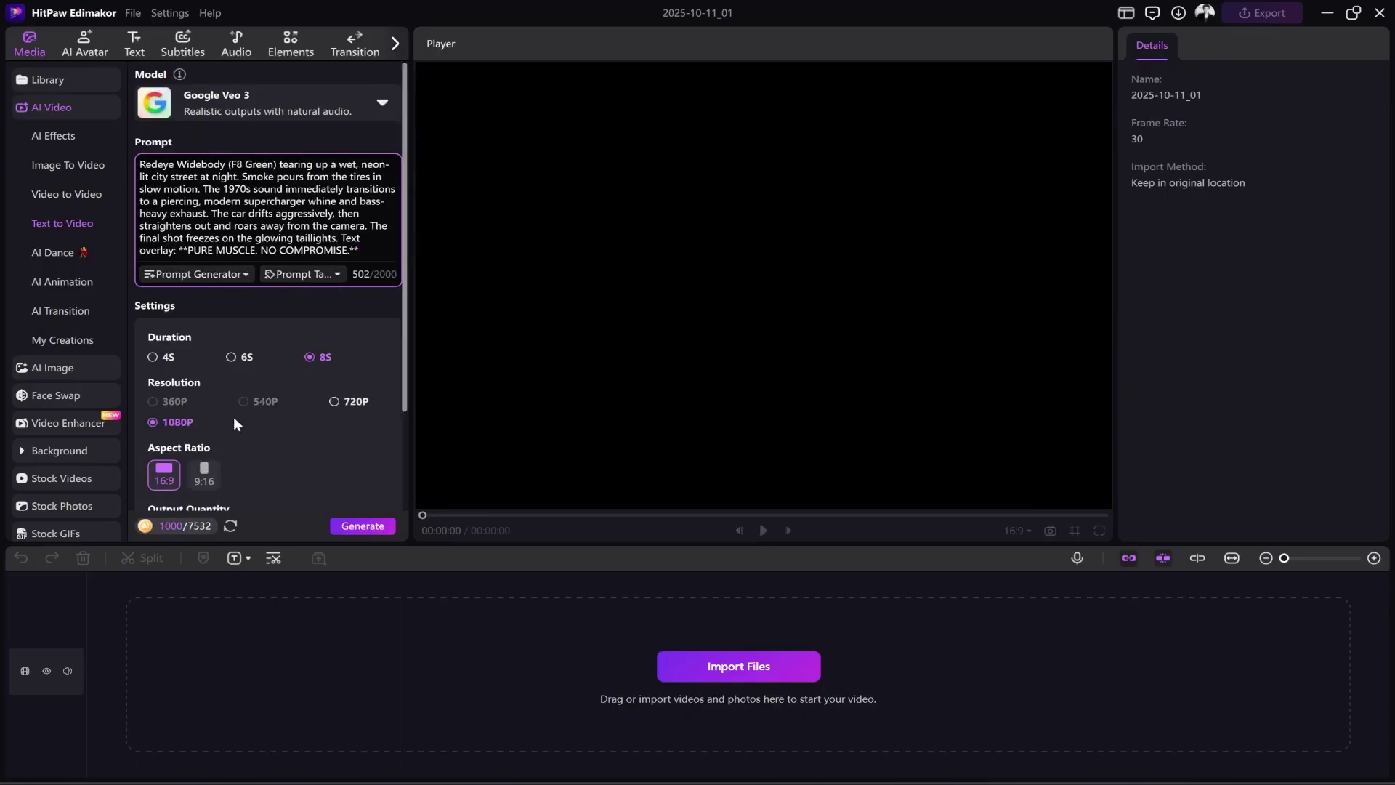
scroll(233, 416, "down", 3)
left_click(290, 480)
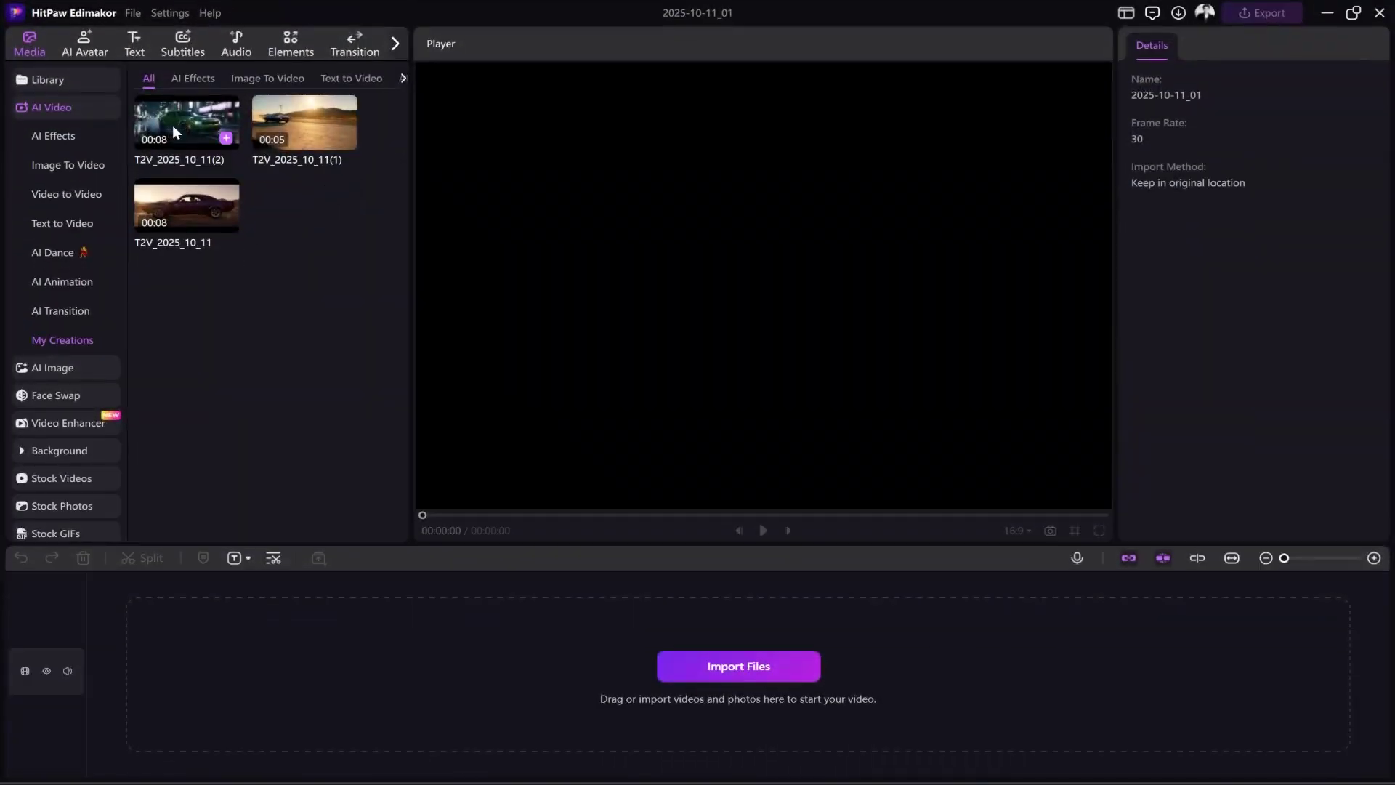
Step: Play and replay the new T2V_2025_10_11(2) clip, then return to Text to Video
left_click(172, 125)
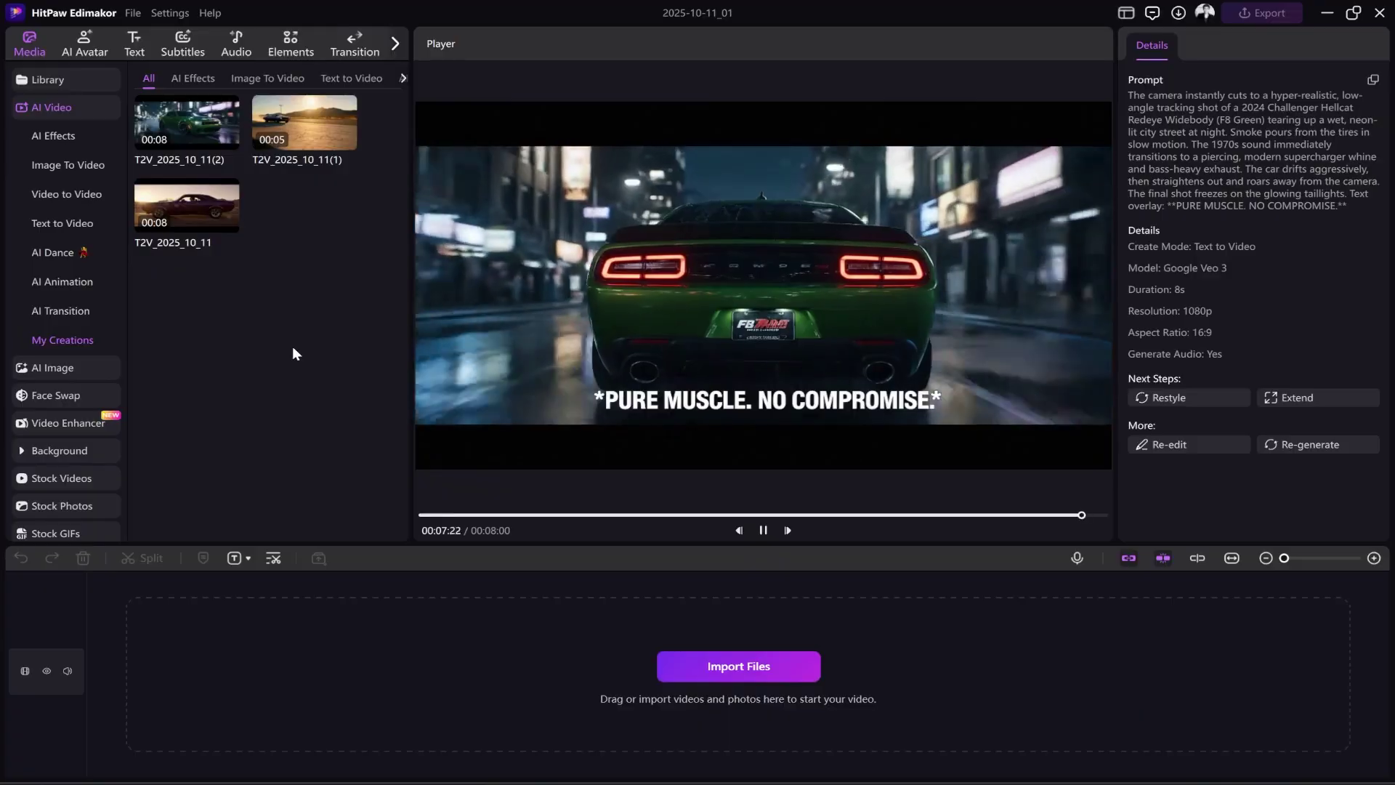
left_click(765, 528)
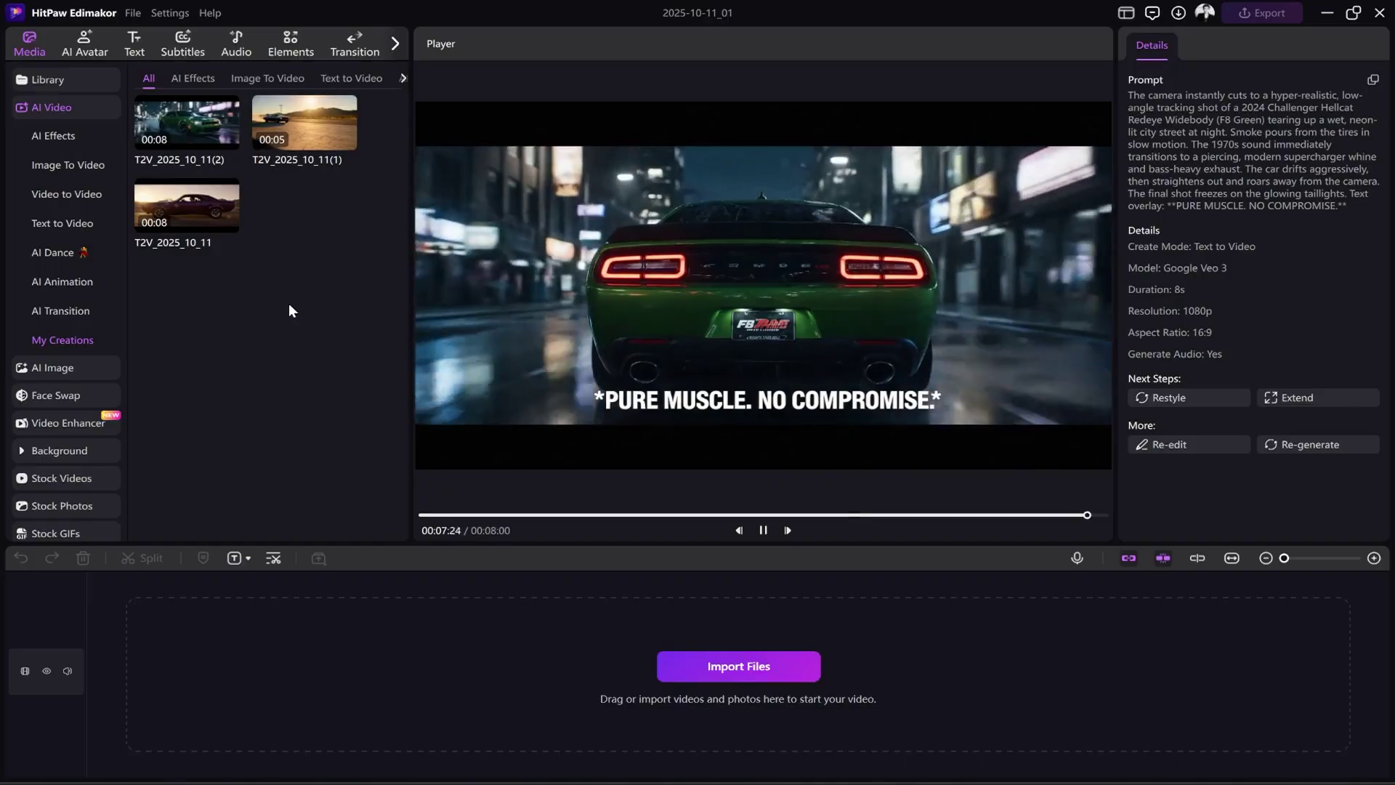
left_click(82, 223)
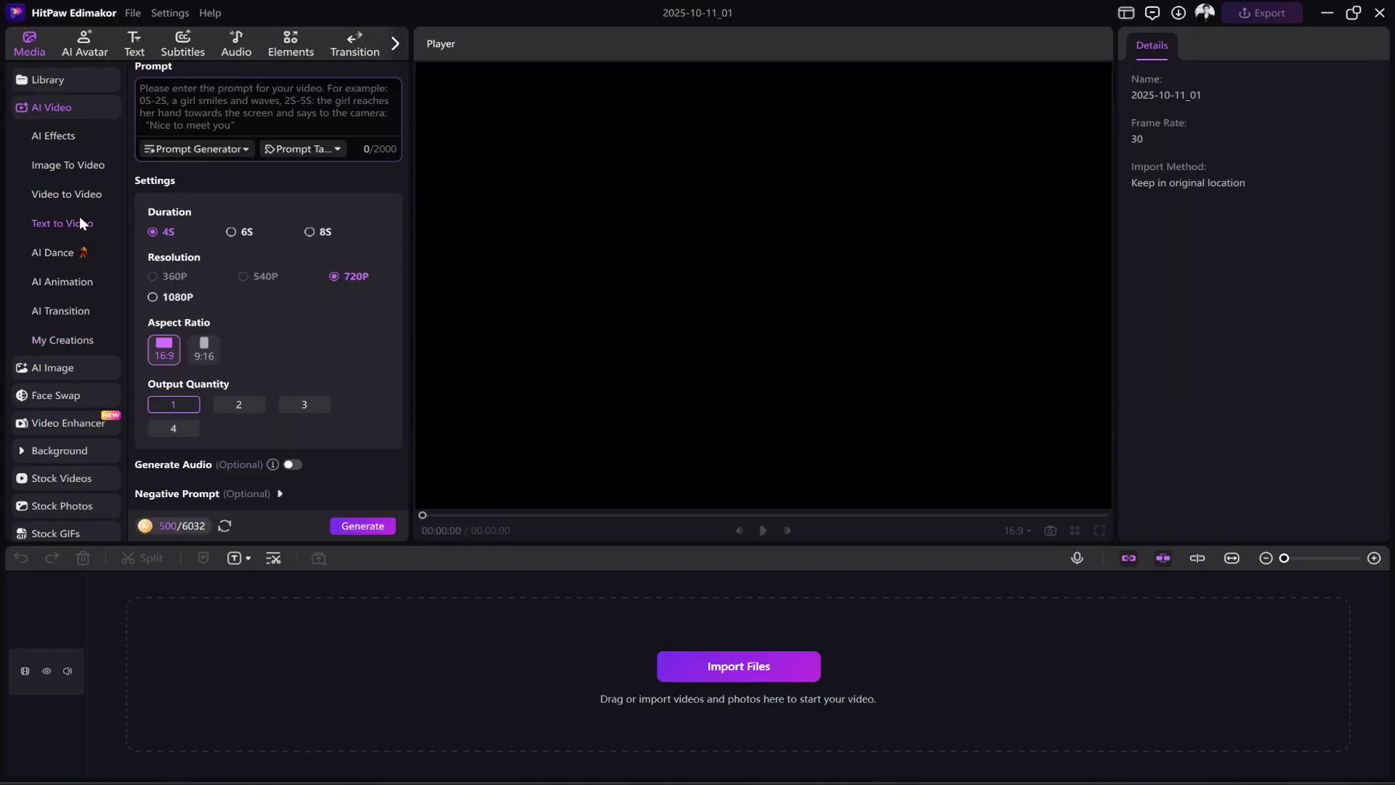
Step: Switch the model to Wan 2.2, paste the muscle-car prompt, and generate
left_click(309, 232)
scroll(292, 142, "up", 2)
left_click(273, 116)
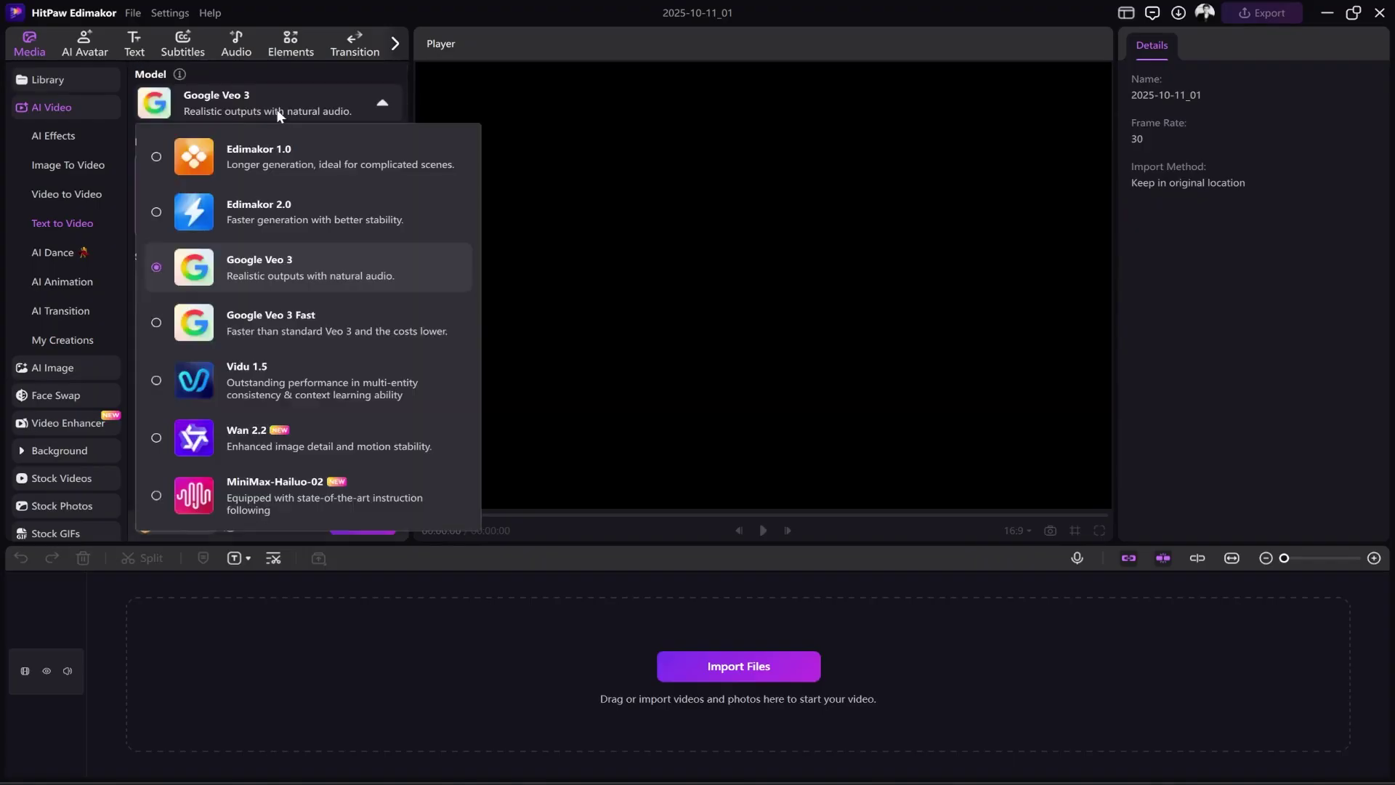
left_click(285, 434)
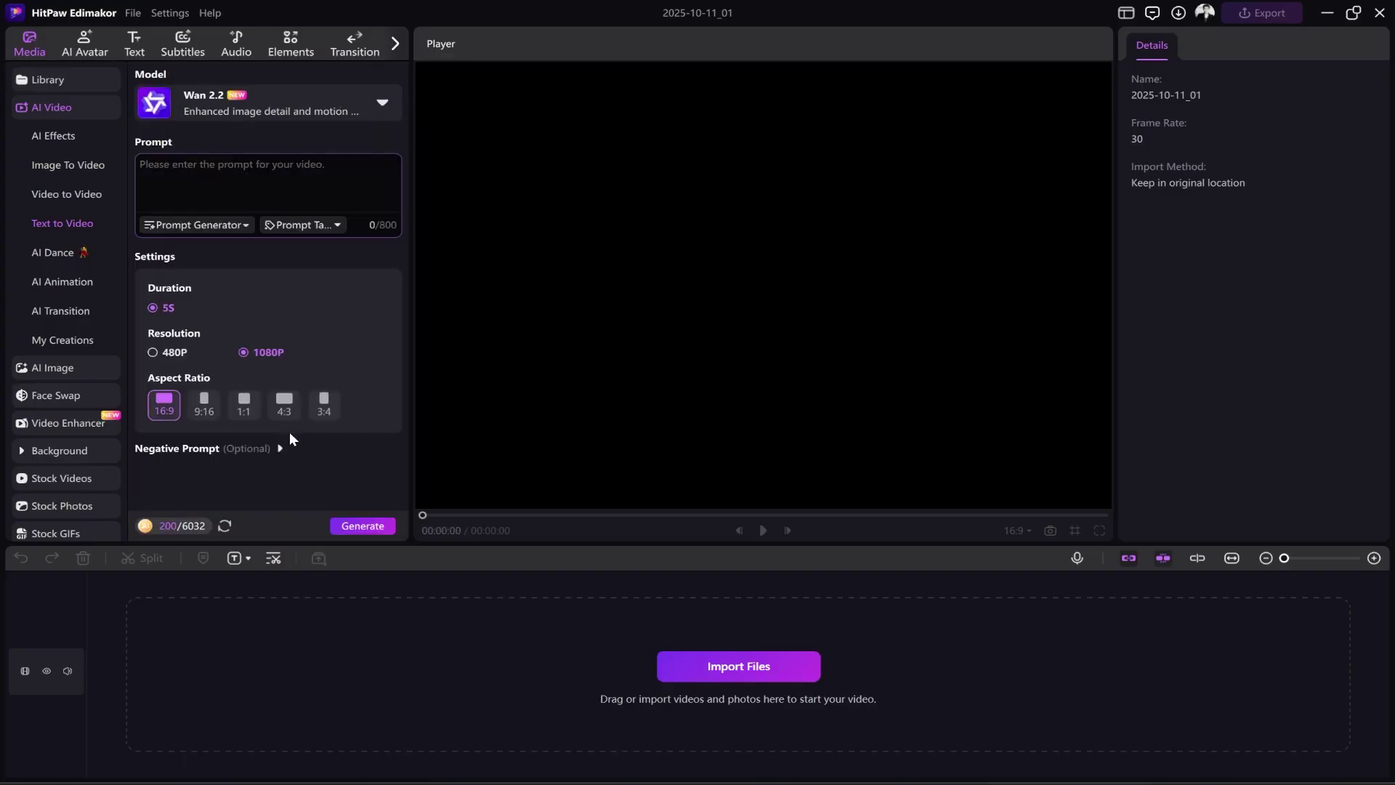
left_click(208, 170)
key("ctrl+v")
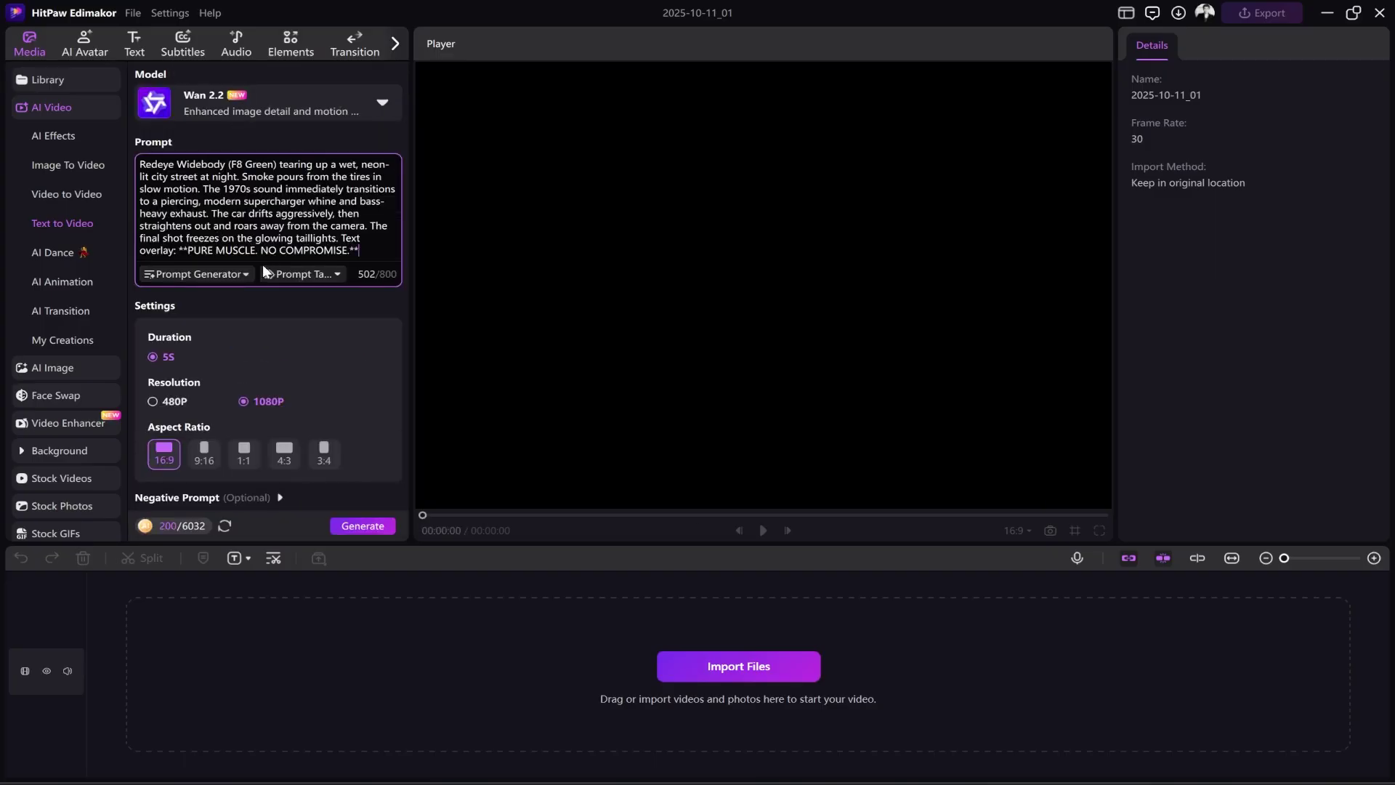
scroll(265, 304, "down", 1)
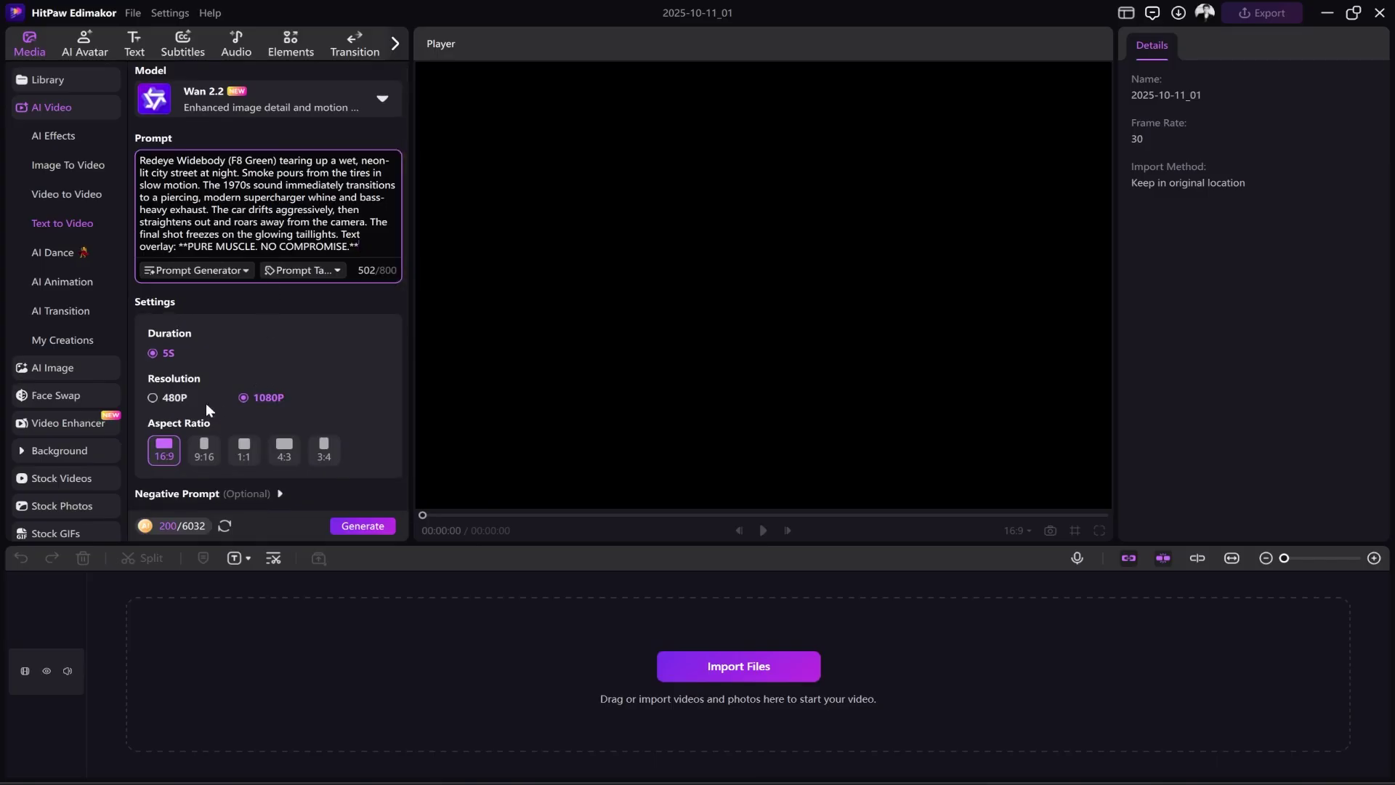
left_click(370, 528)
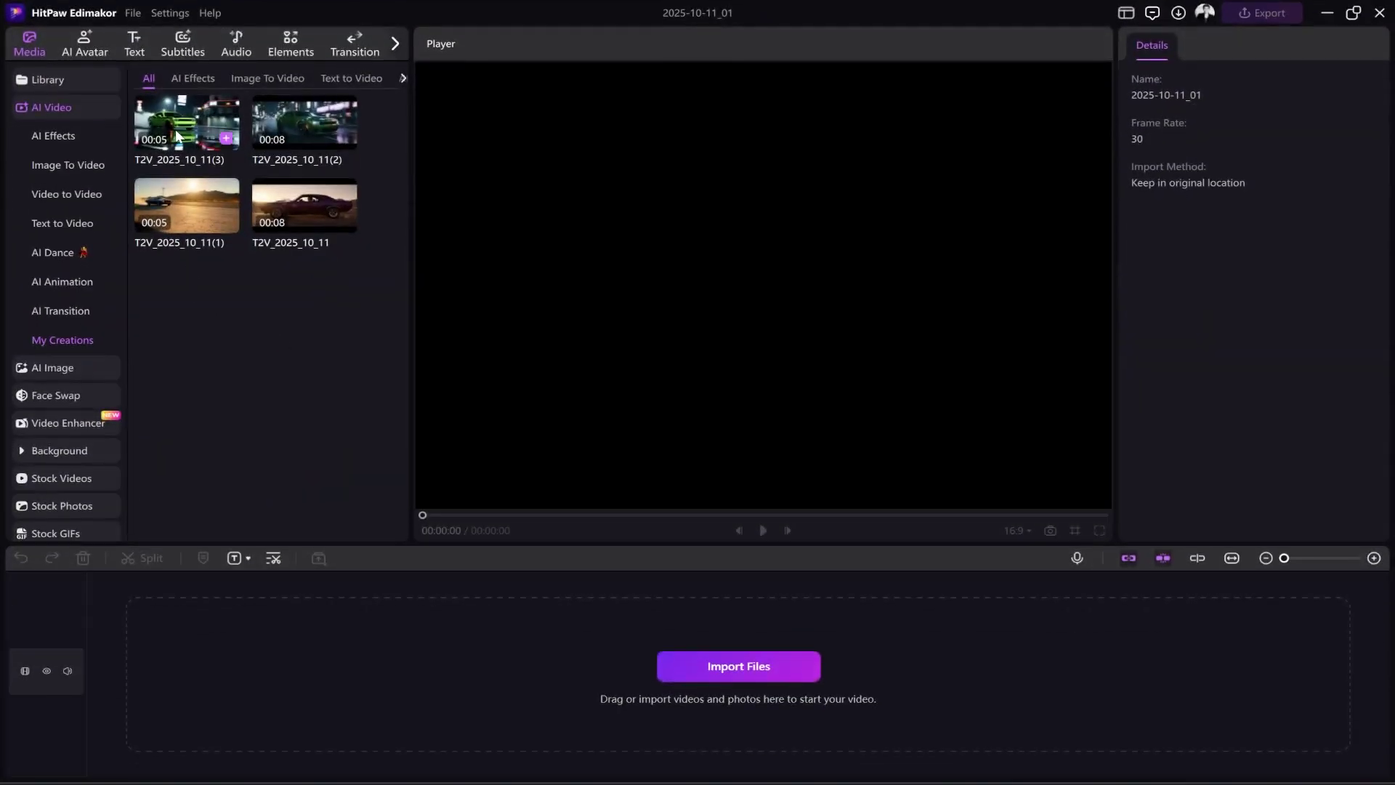
Step: Play and replay T2V_2025_10_11(3), then deselect it to clear the preview
left_click(176, 129)
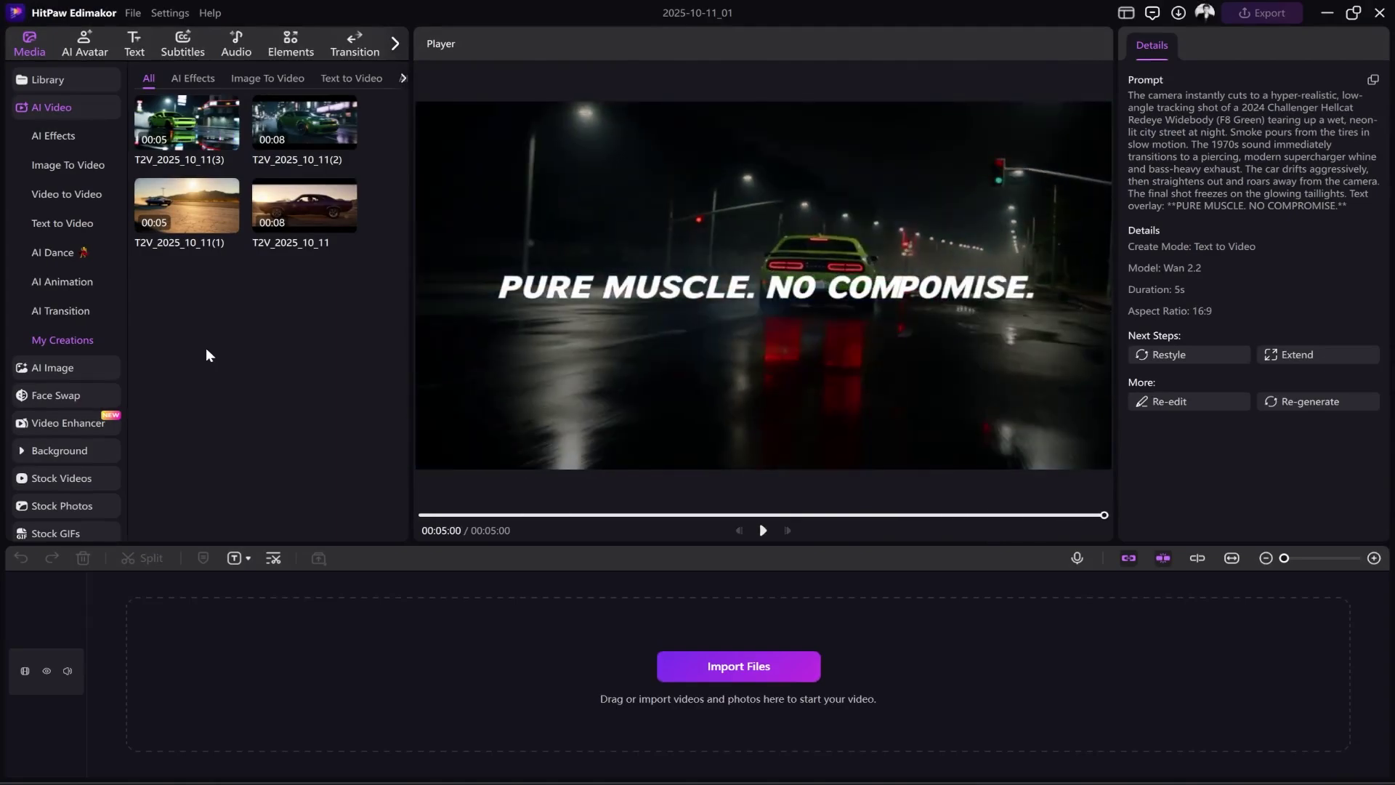
left_click(762, 531)
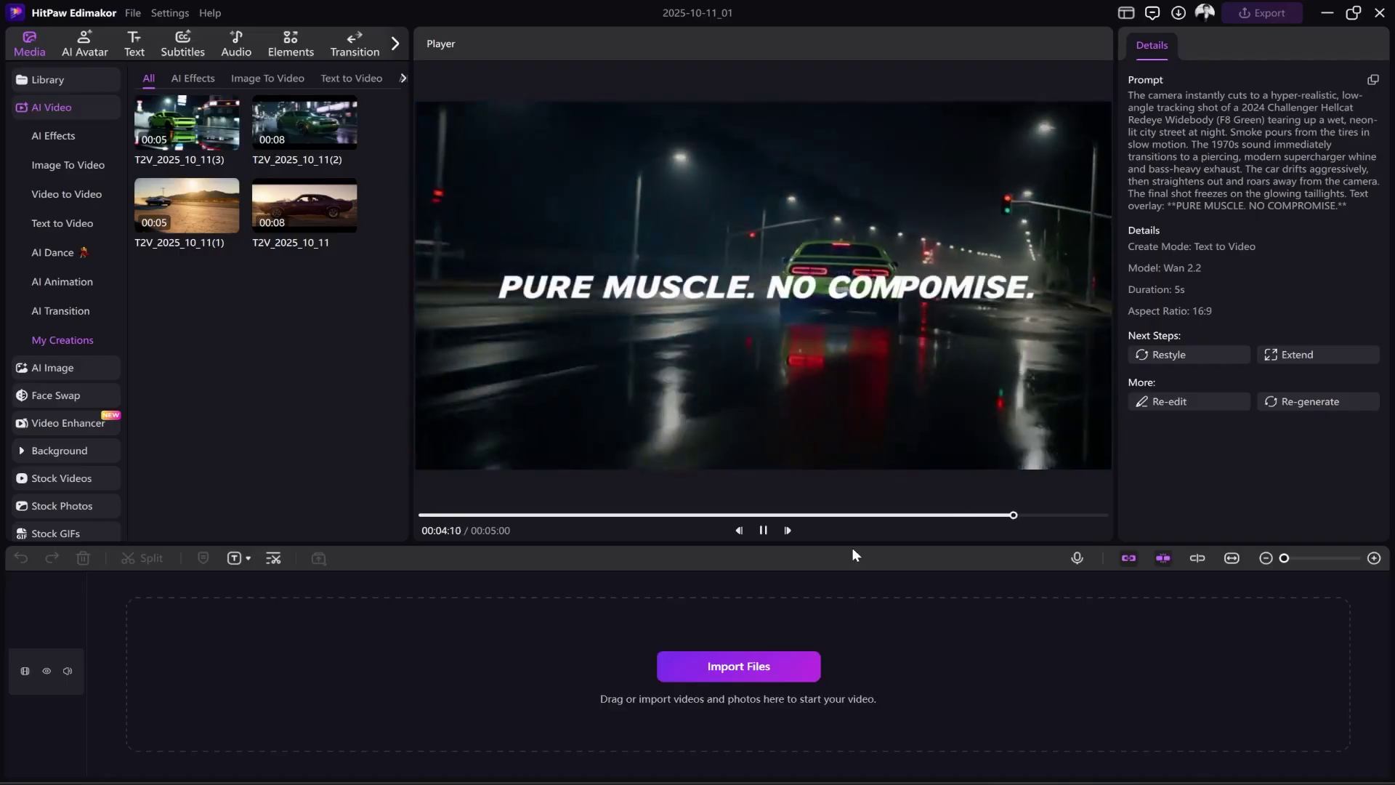
left_click(296, 327)
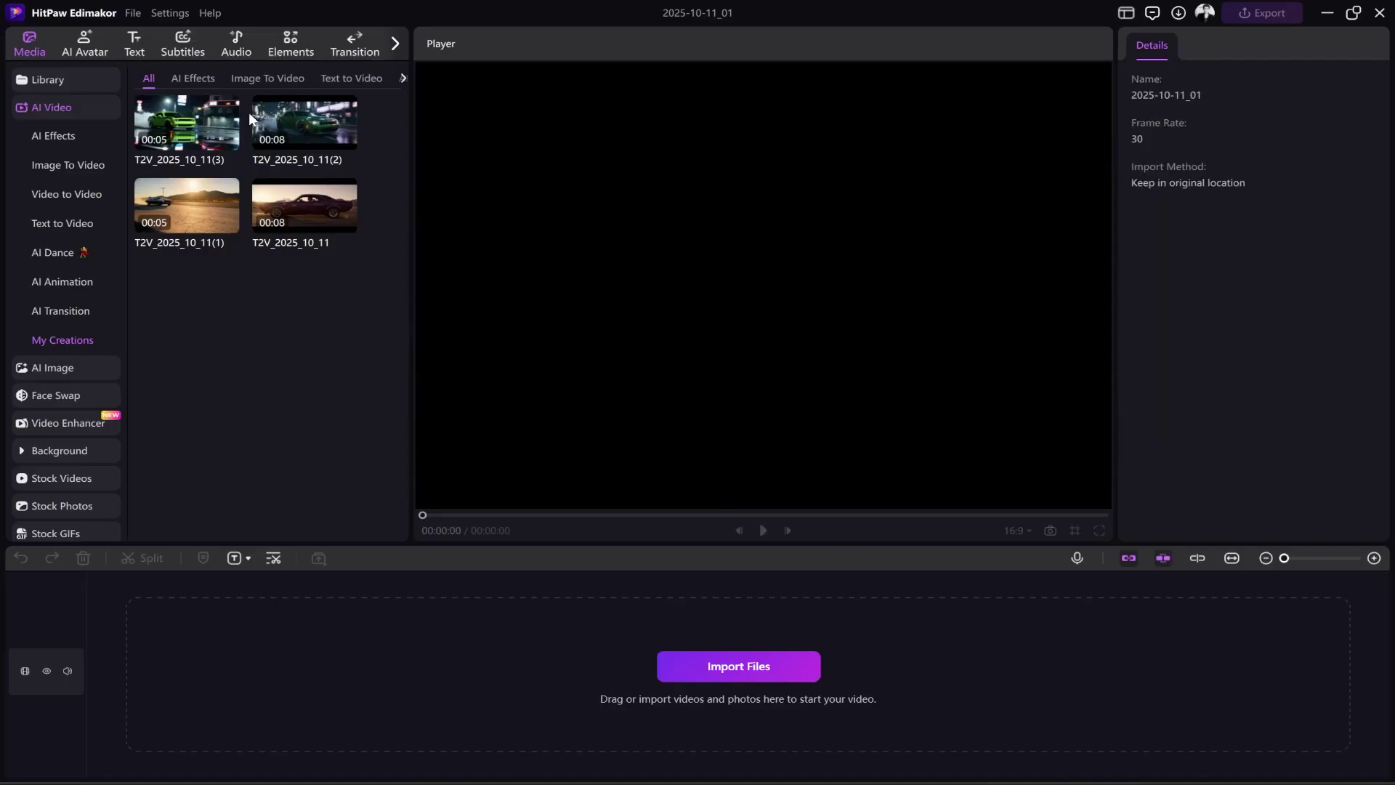
Step: Expand the fox-and-robot cliff idea, Disney Pixar style, with Text to Prompt and confirm it
left_click(65, 224)
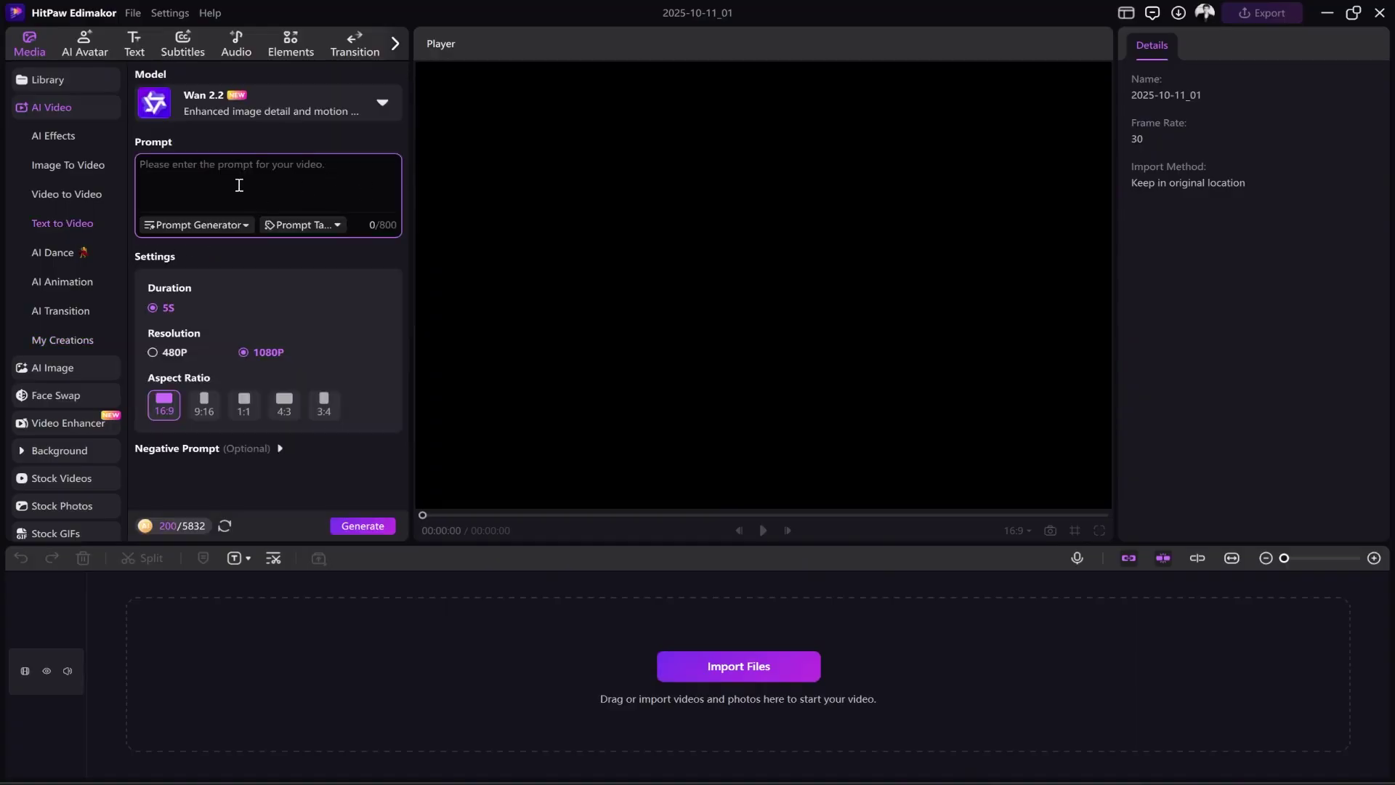
left_click(236, 227)
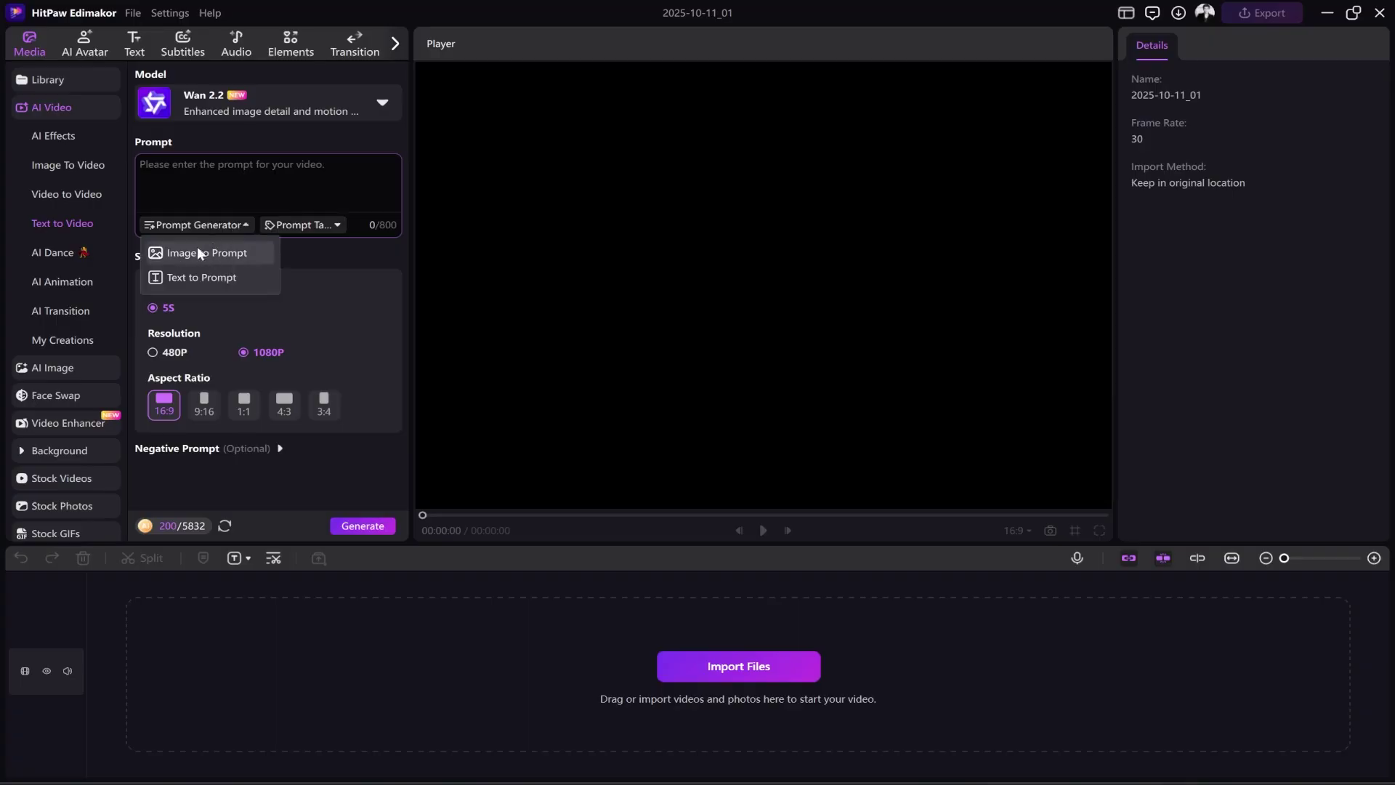
left_click(201, 277)
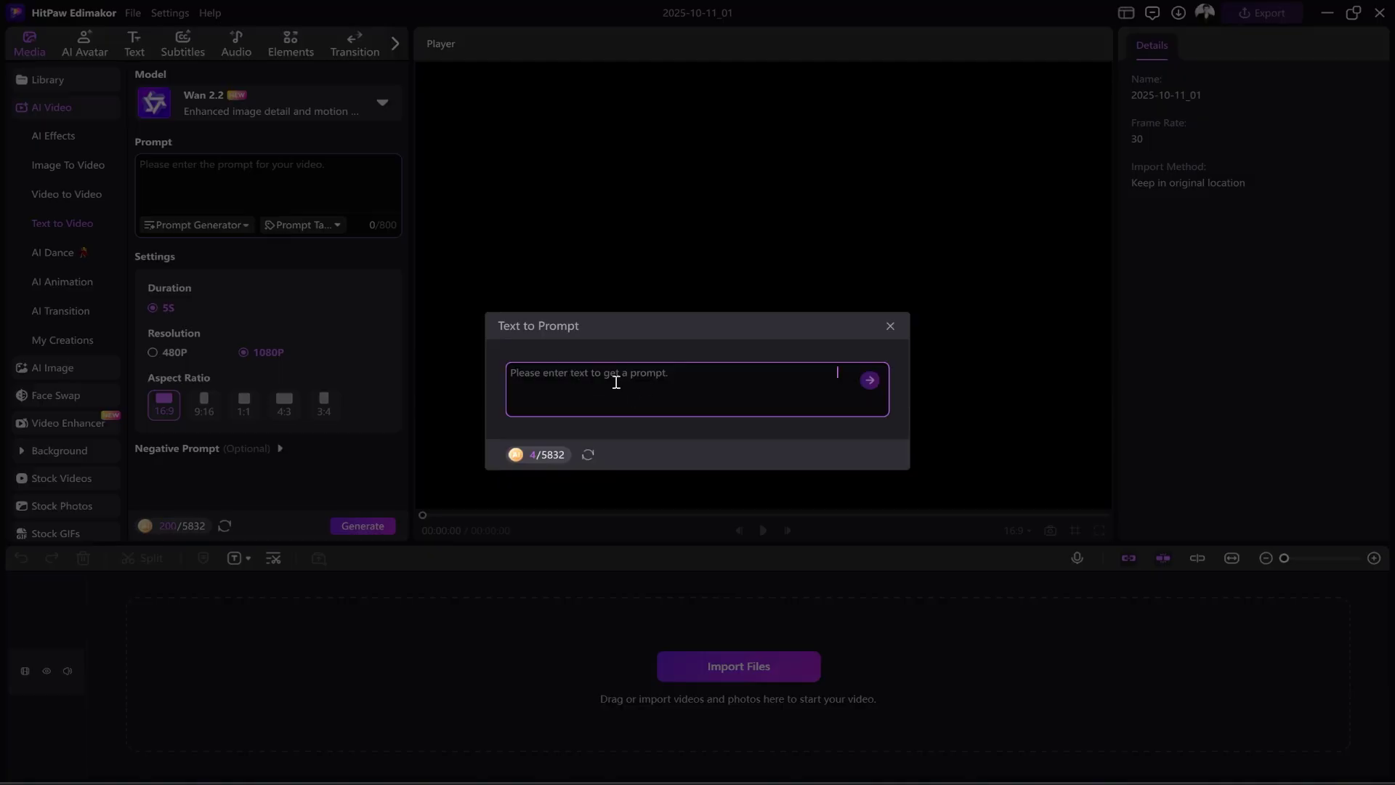
left_click(616, 383)
type("The fox come")
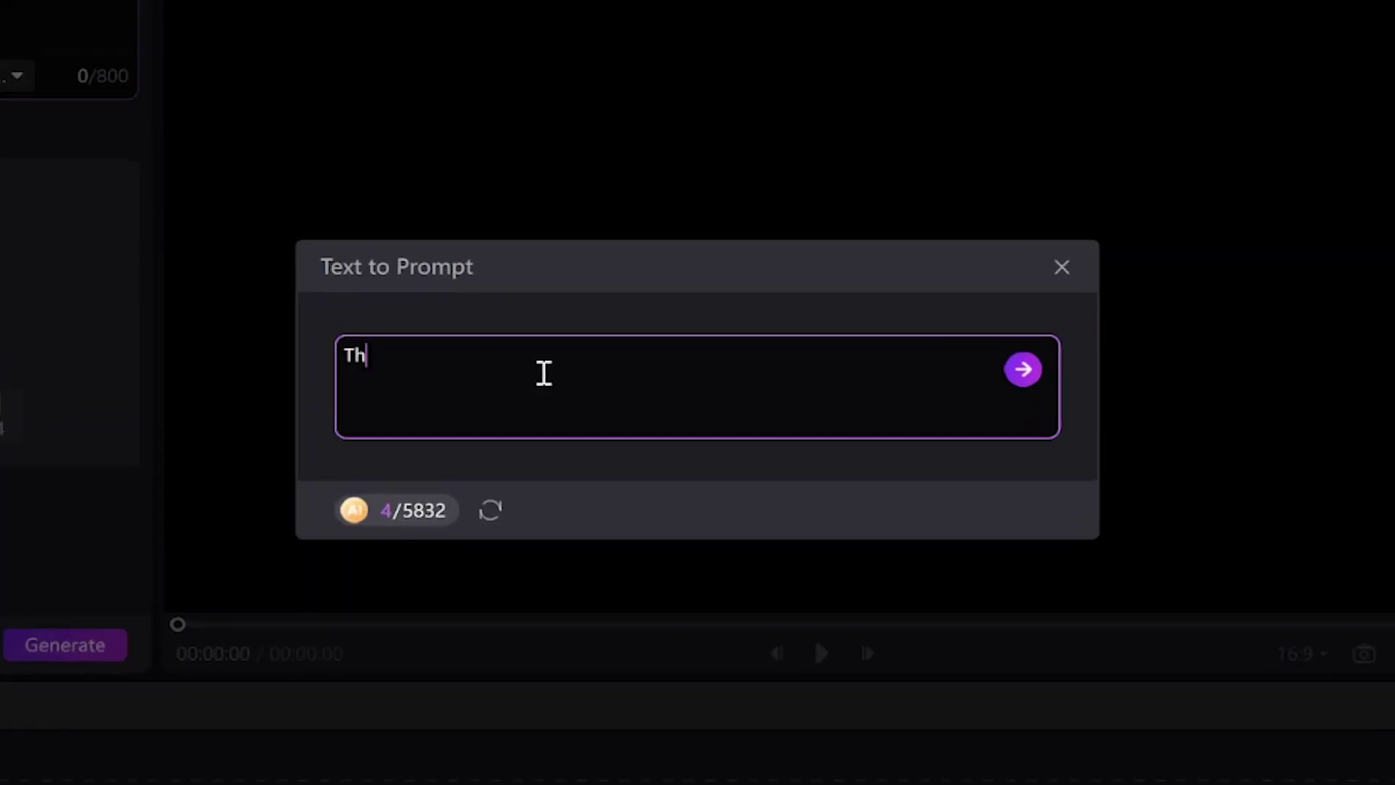
type(" with a robot ")
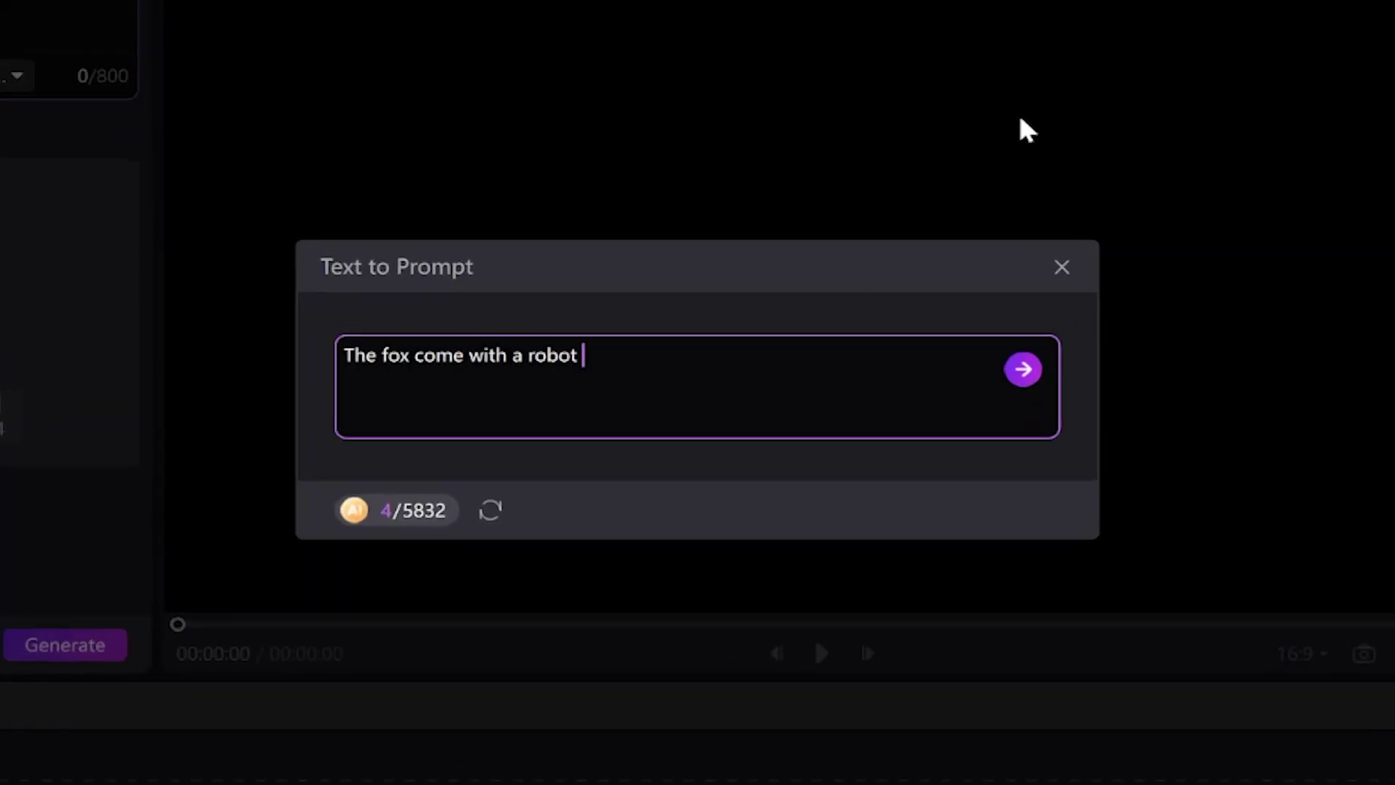
type("standing on a cliff and watchi")
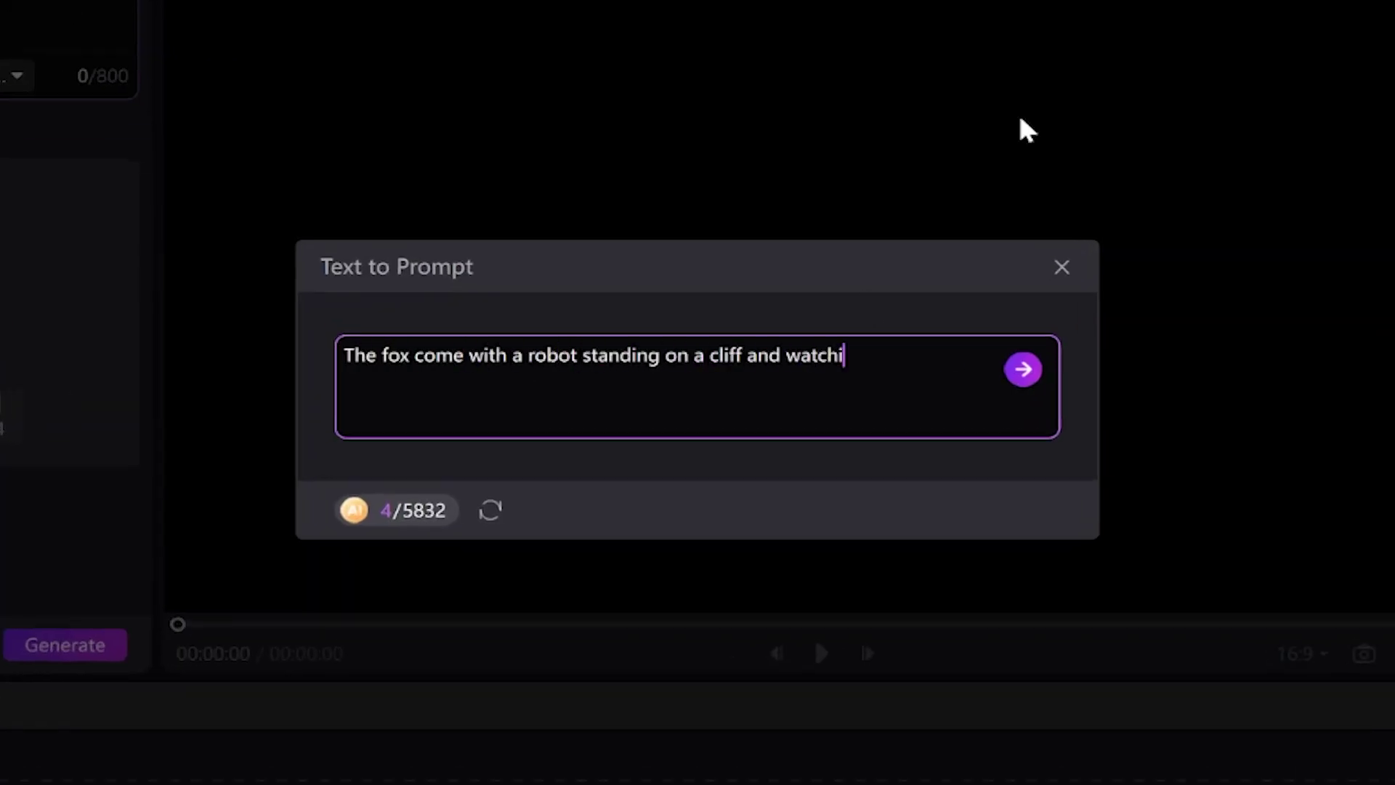
type("ng the birds fly , Disney ")
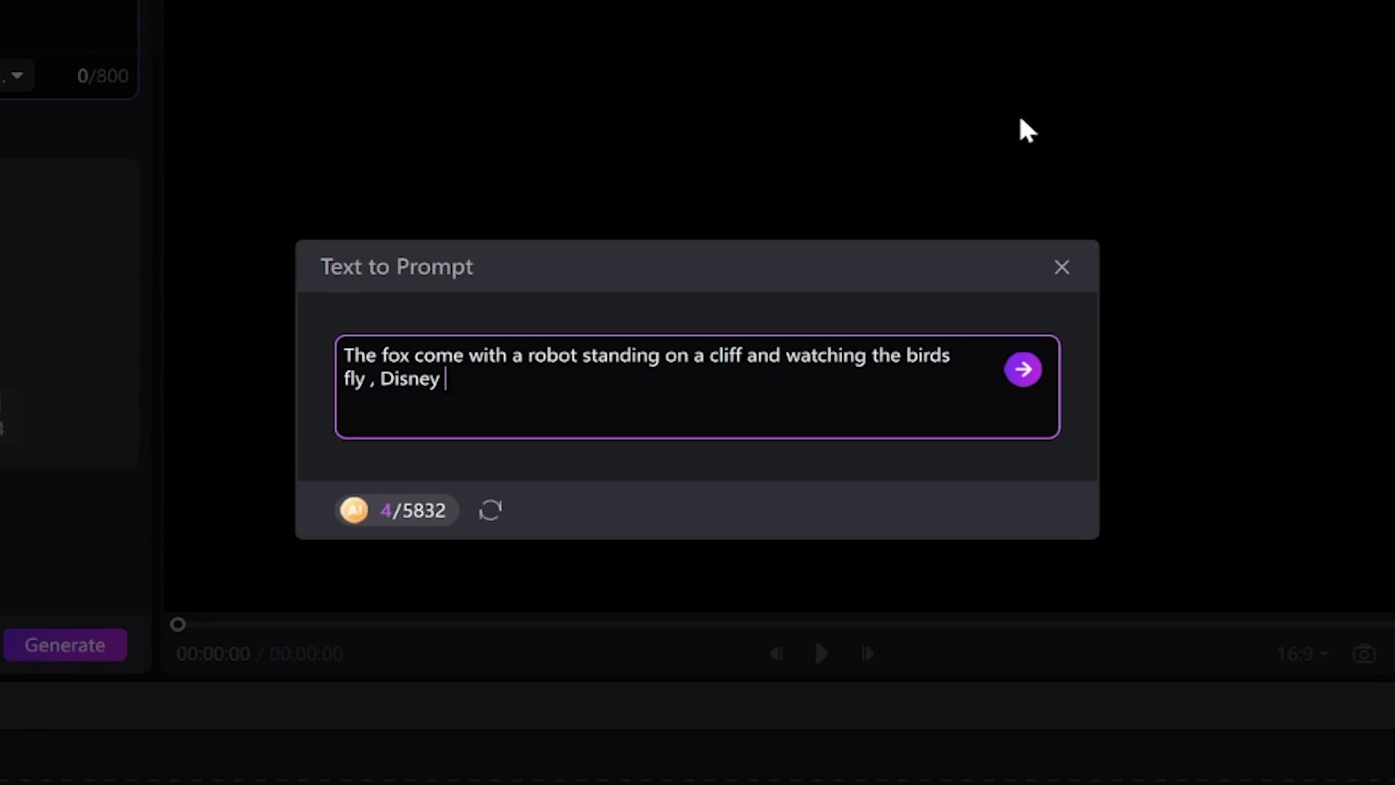
type("Pixsar style")
left_click(1023, 369)
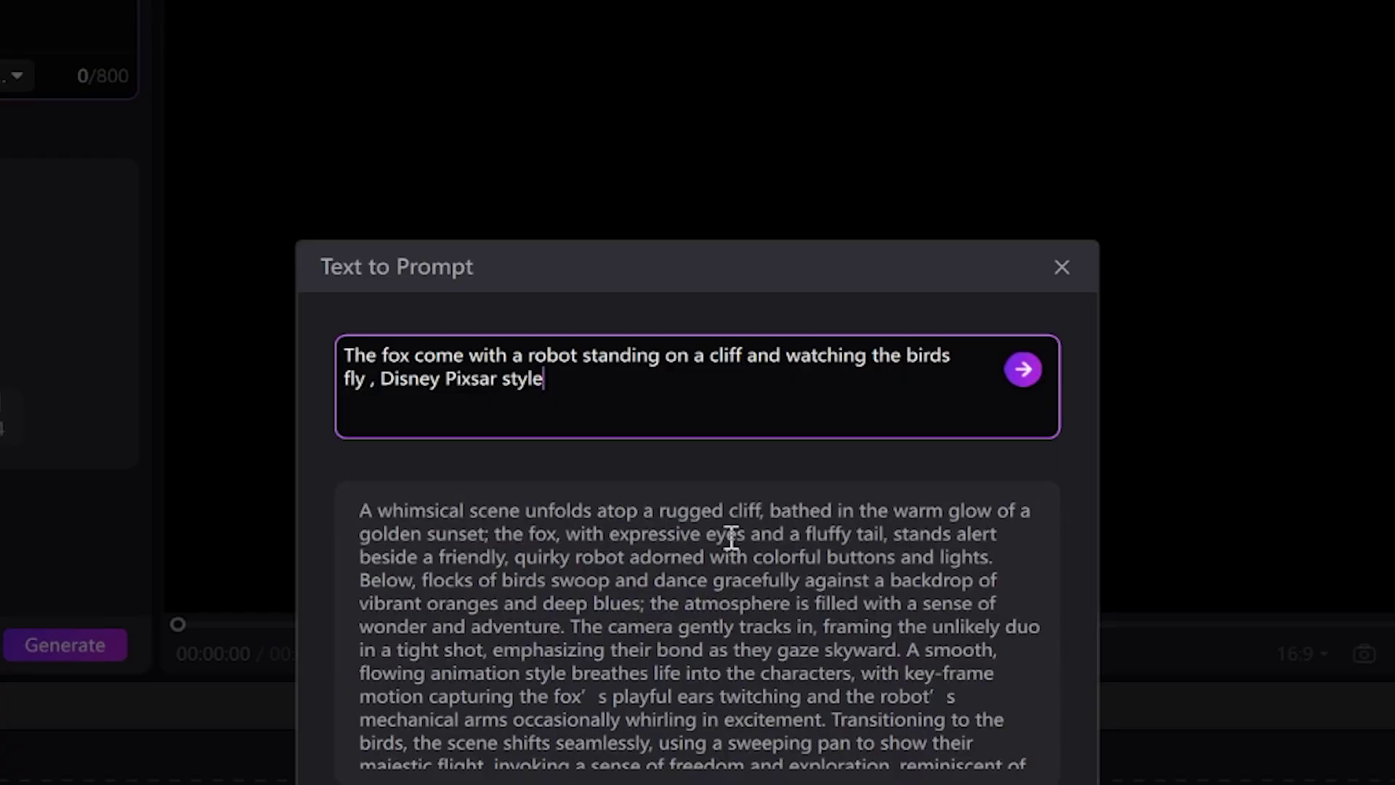
scroll(448, 579, "down", 2)
scroll(625, 601, "up", 2)
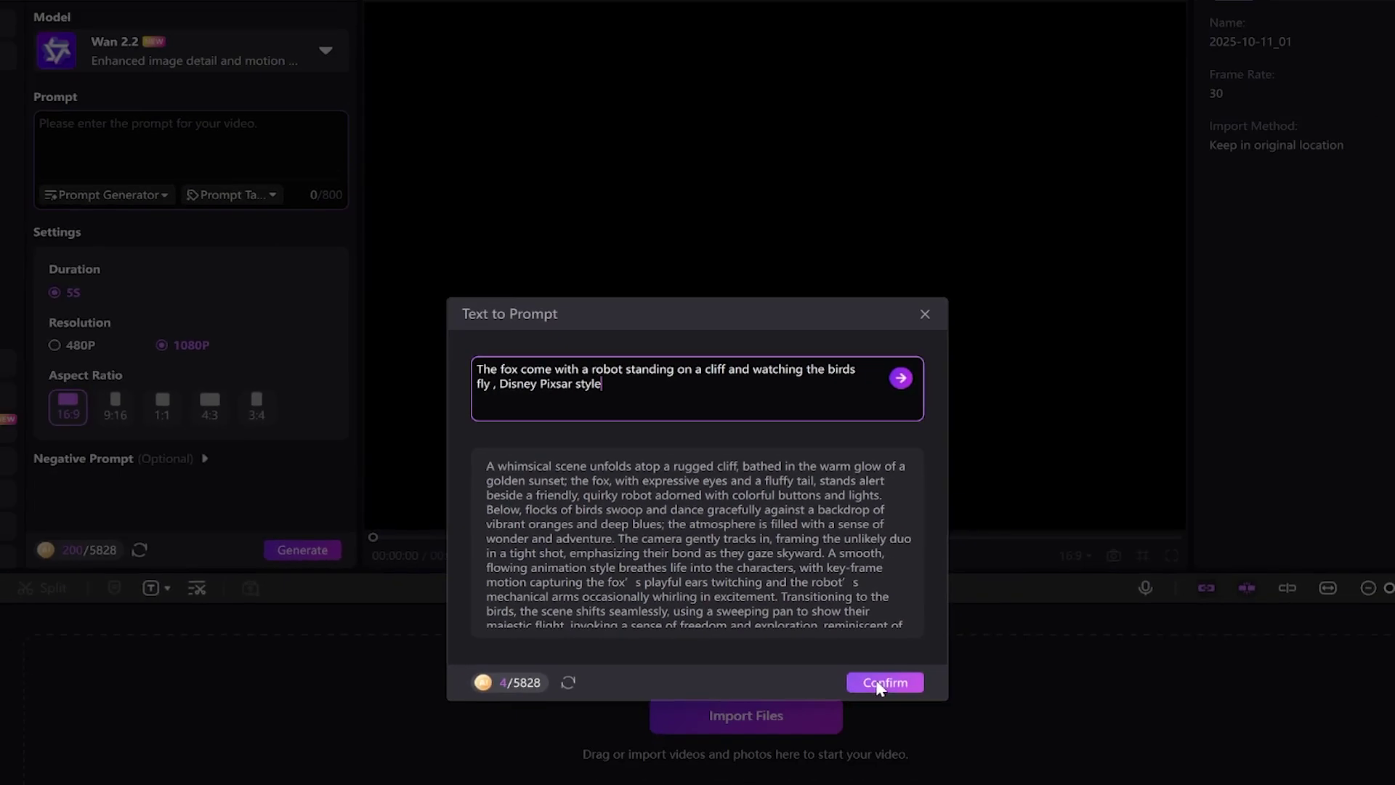
left_click(884, 682)
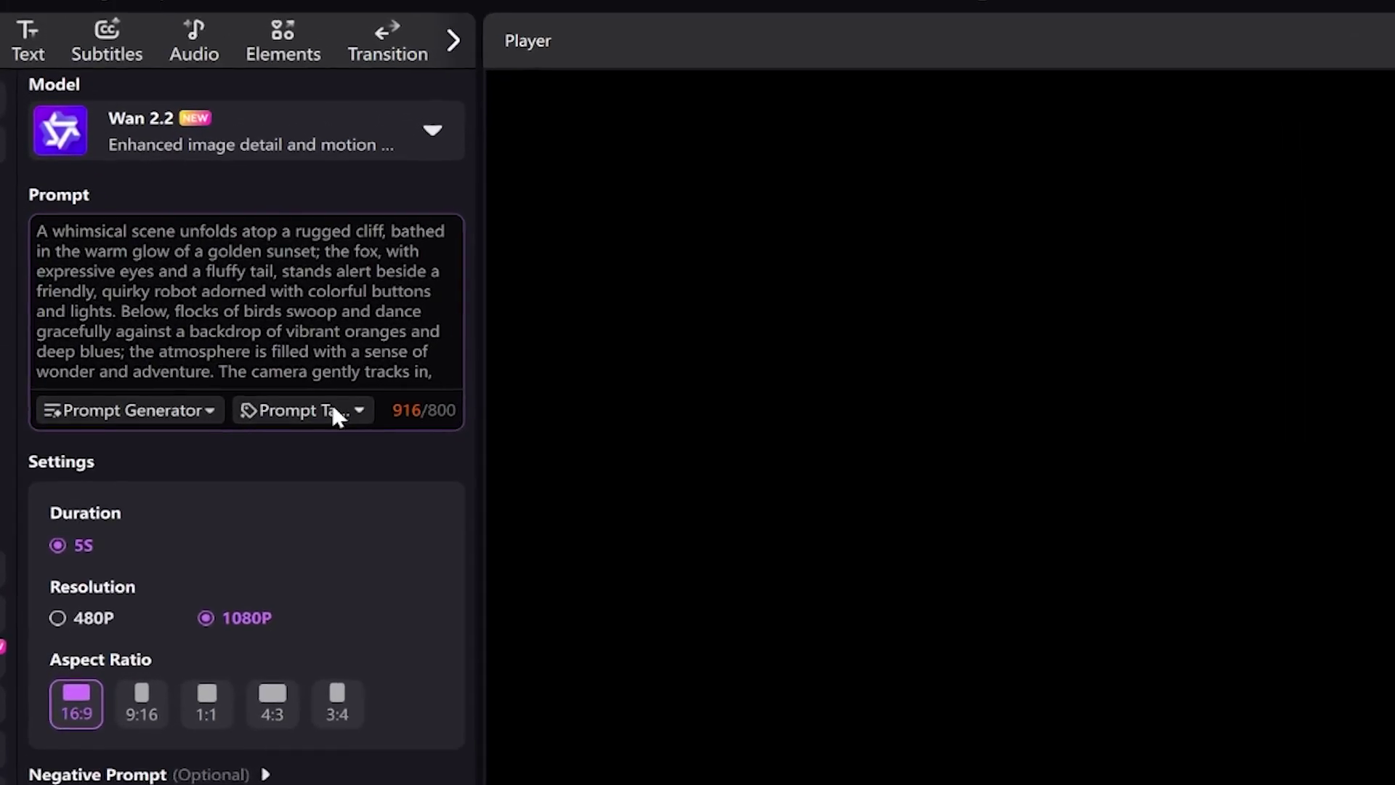
Step: Browse the Composition, Style, Light, Quality and Atmosphere prompt tags, then close the panel
left_click(285, 308)
left_click(156, 356)
left_click(307, 479)
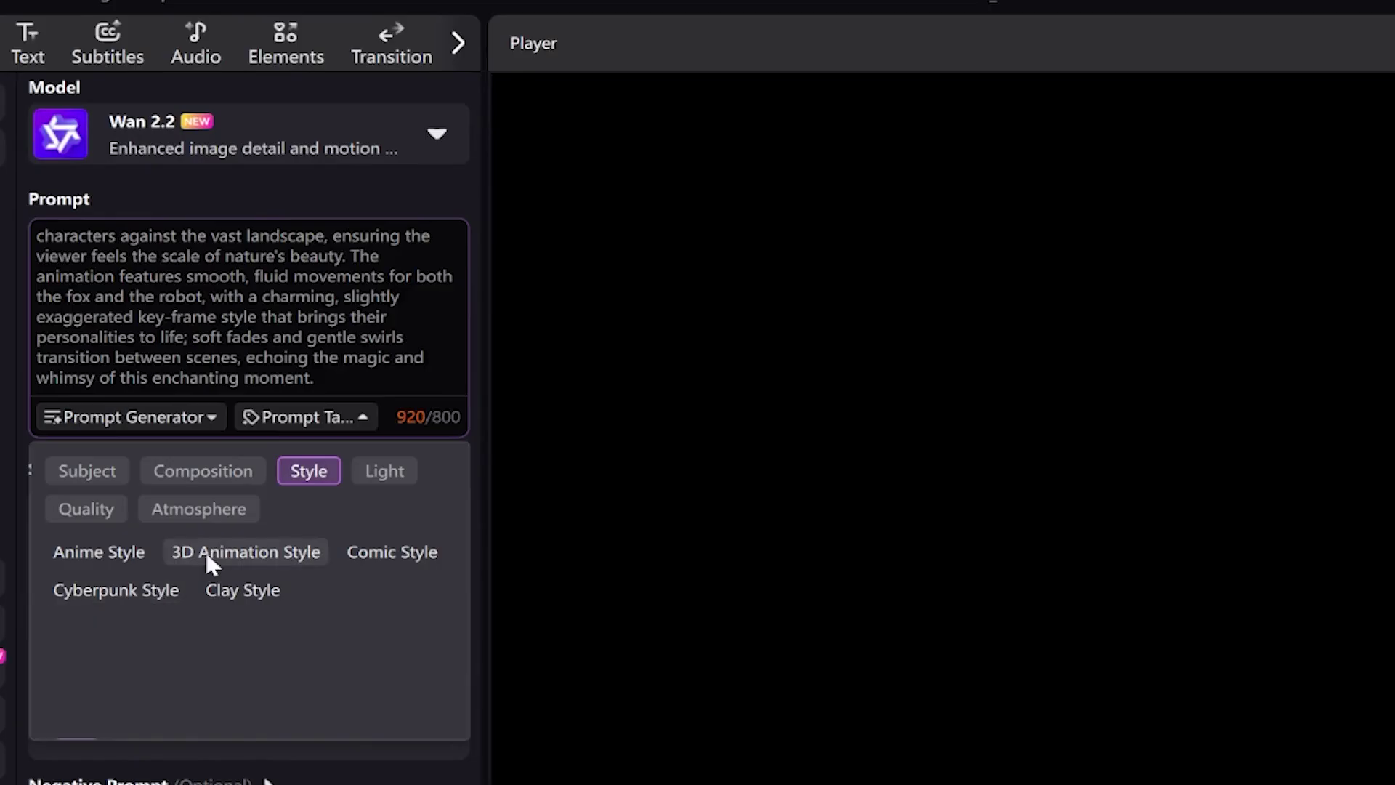
left_click(373, 472)
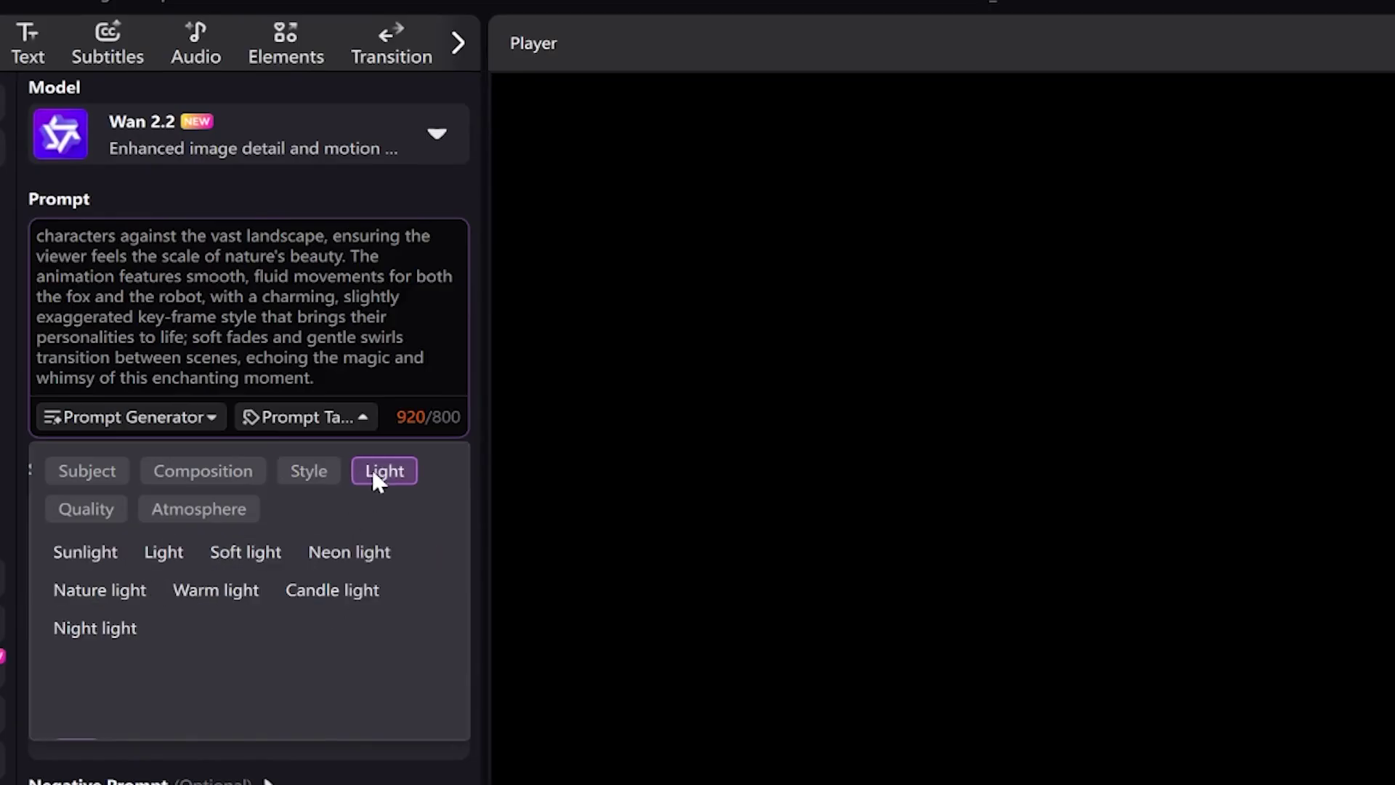
left_click(106, 510)
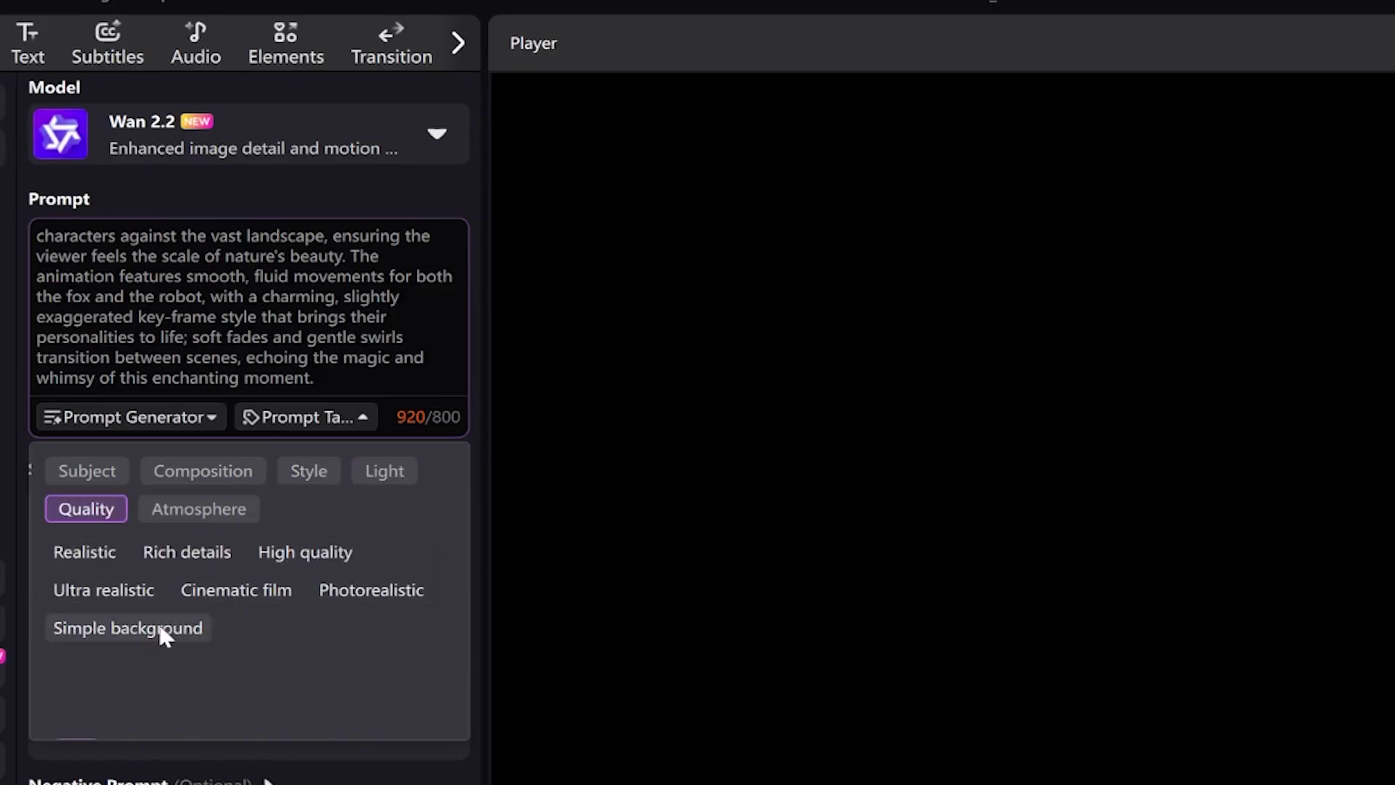
left_click(216, 510)
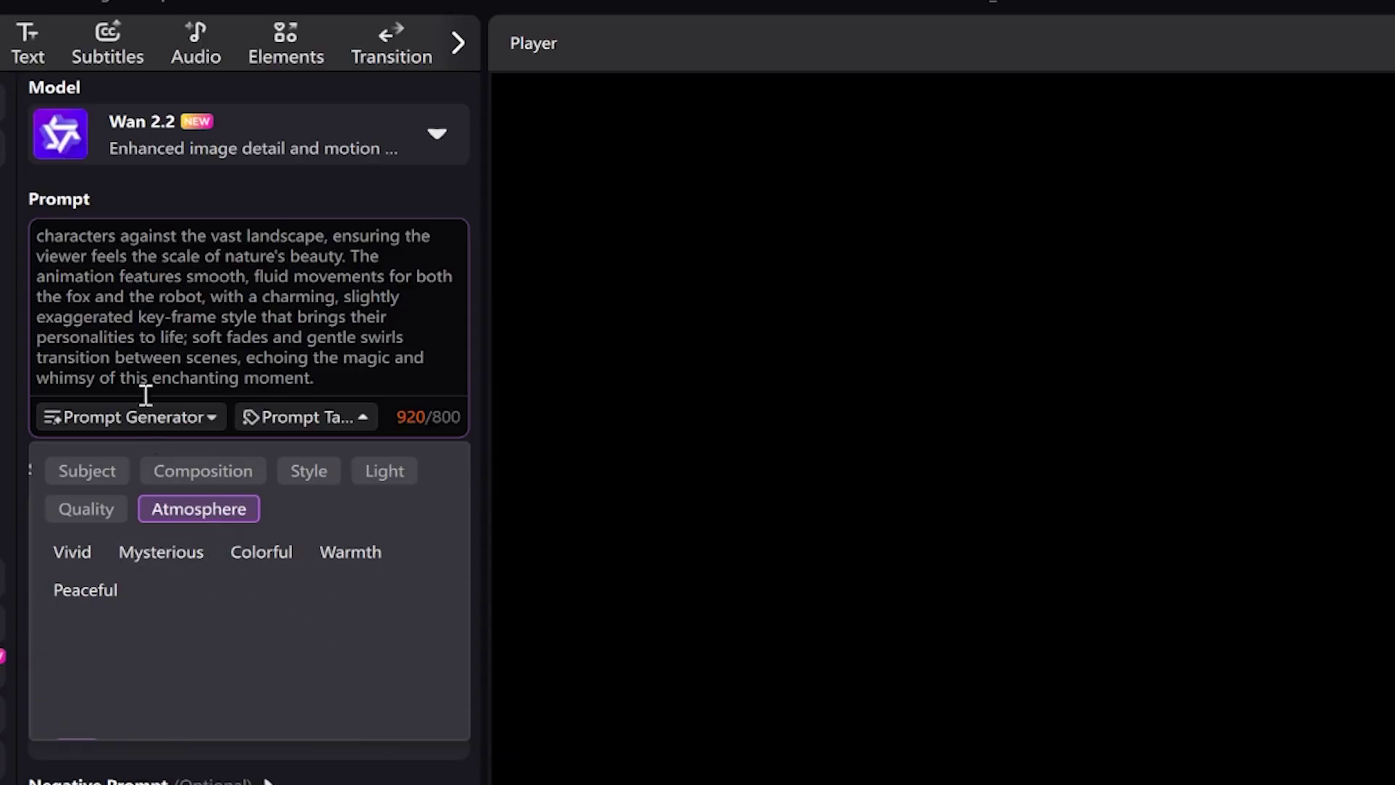
left_click(149, 334)
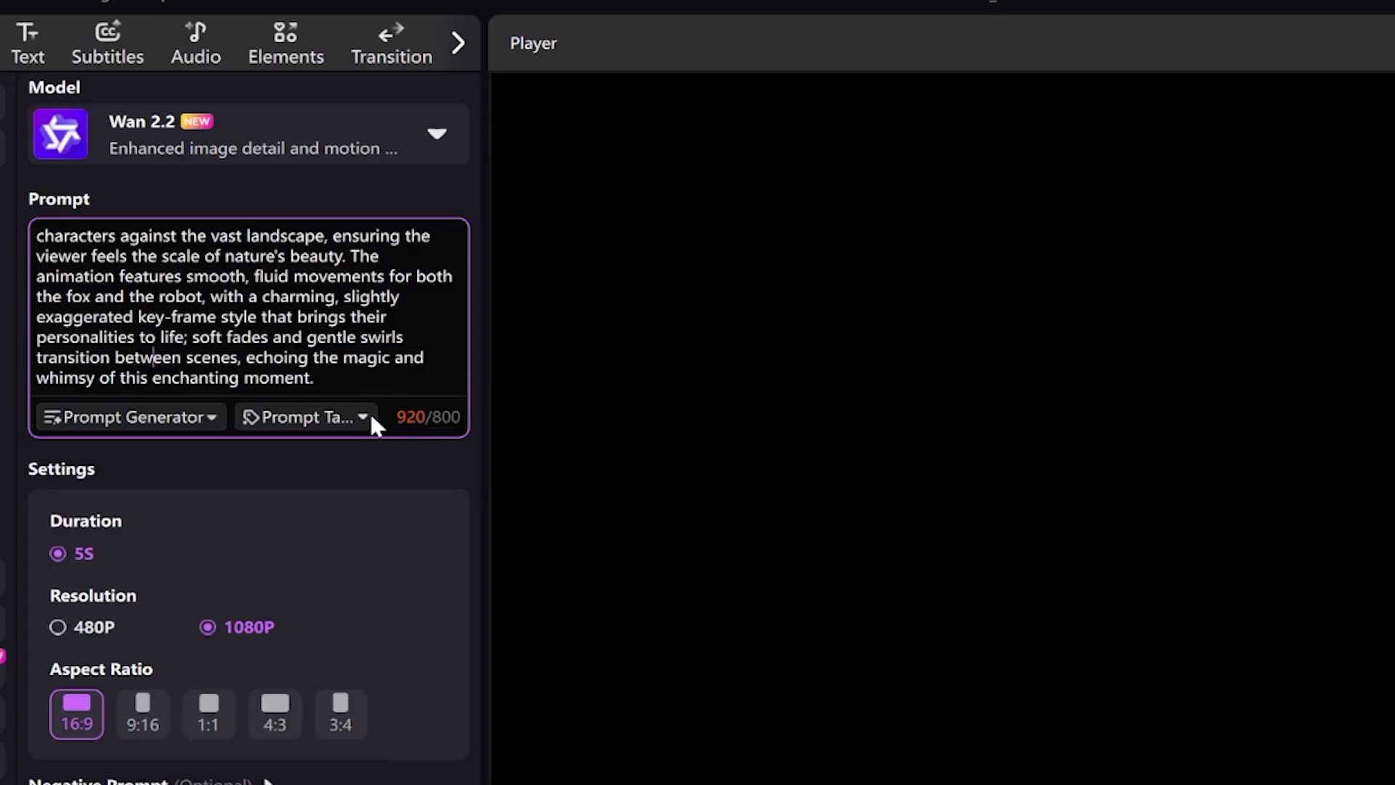
Step: Delete the prompt ending from key-frame onward to reach 729/800 characters, then generate
scroll(240, 352, "up", 5)
scroll(177, 365, "down", 5)
left_click_drag(138, 323, 361, 399)
key("BackSpace")
key("ctrl+BackSpace")
key("ctrl+BackSpace")
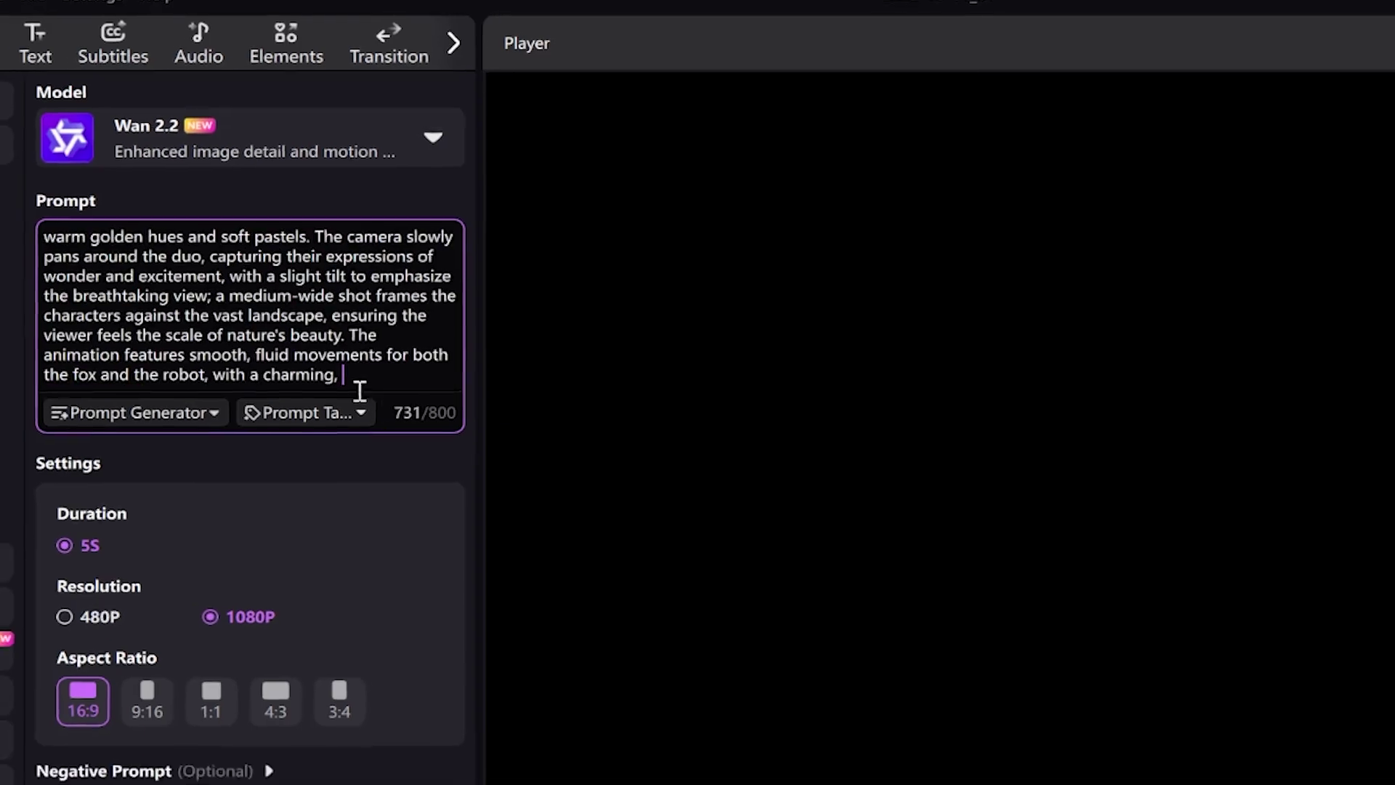
key("BackSpace")
key("BackSpace")
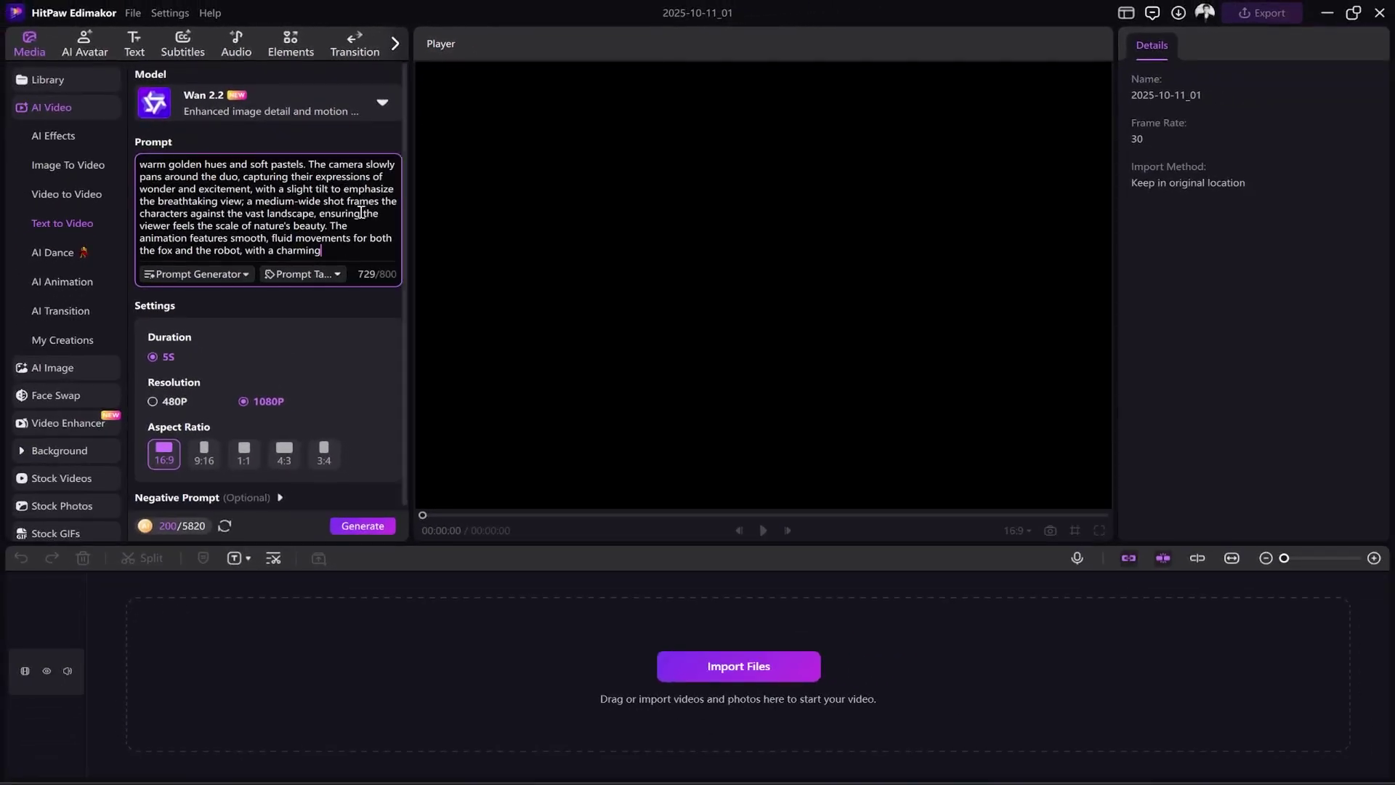
left_click(361, 525)
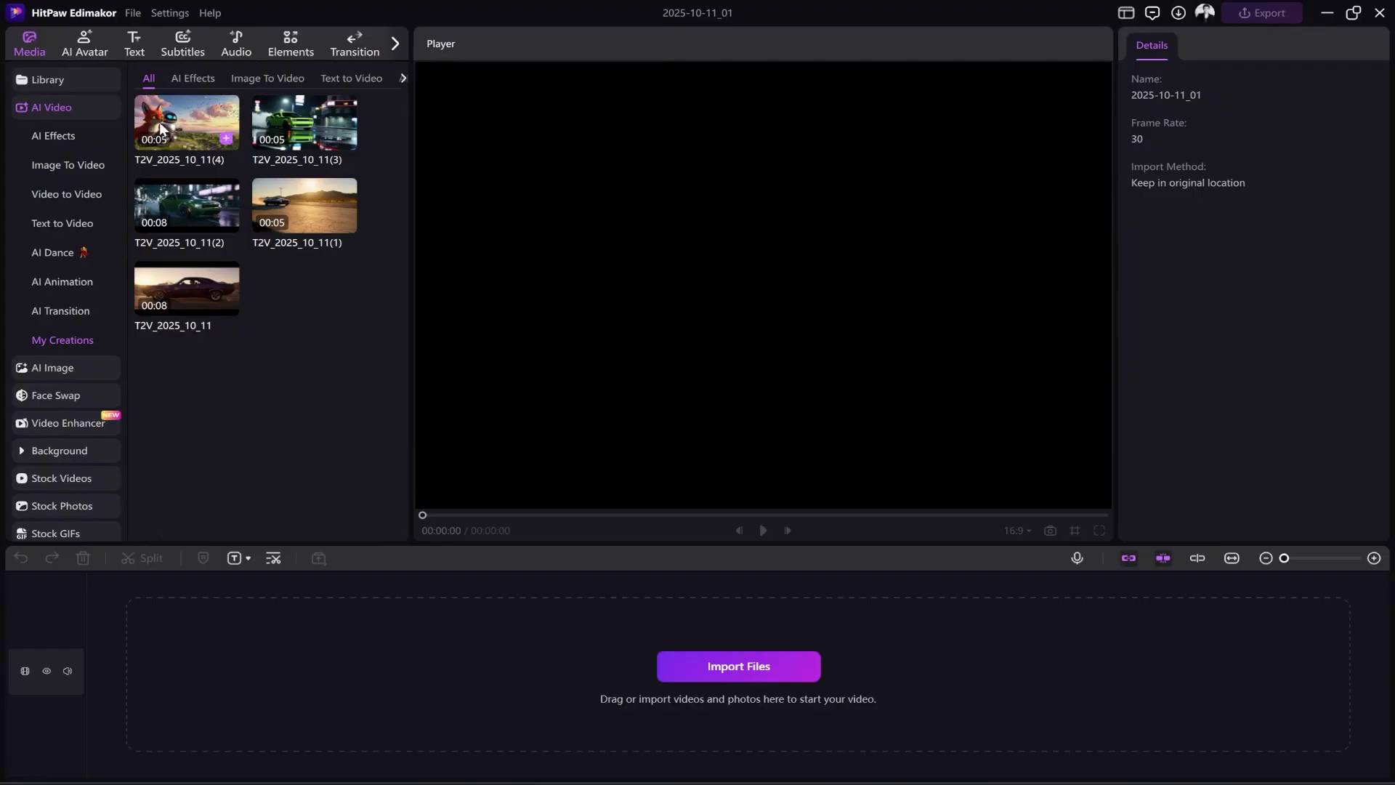
Step: Play T2V_2025_10_11(4), copy its prompt from the Details panel, then deselect it
left_click(159, 121)
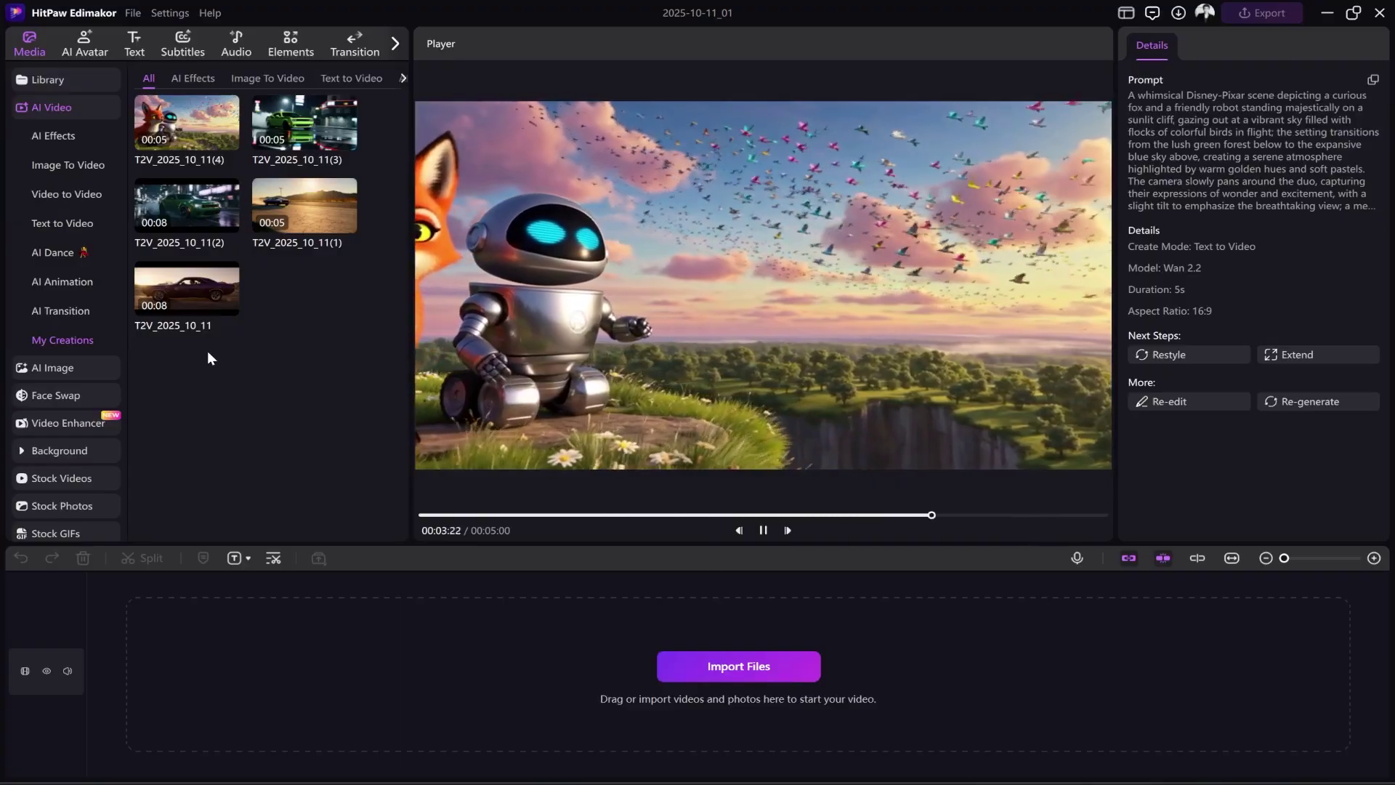
left_click(762, 530)
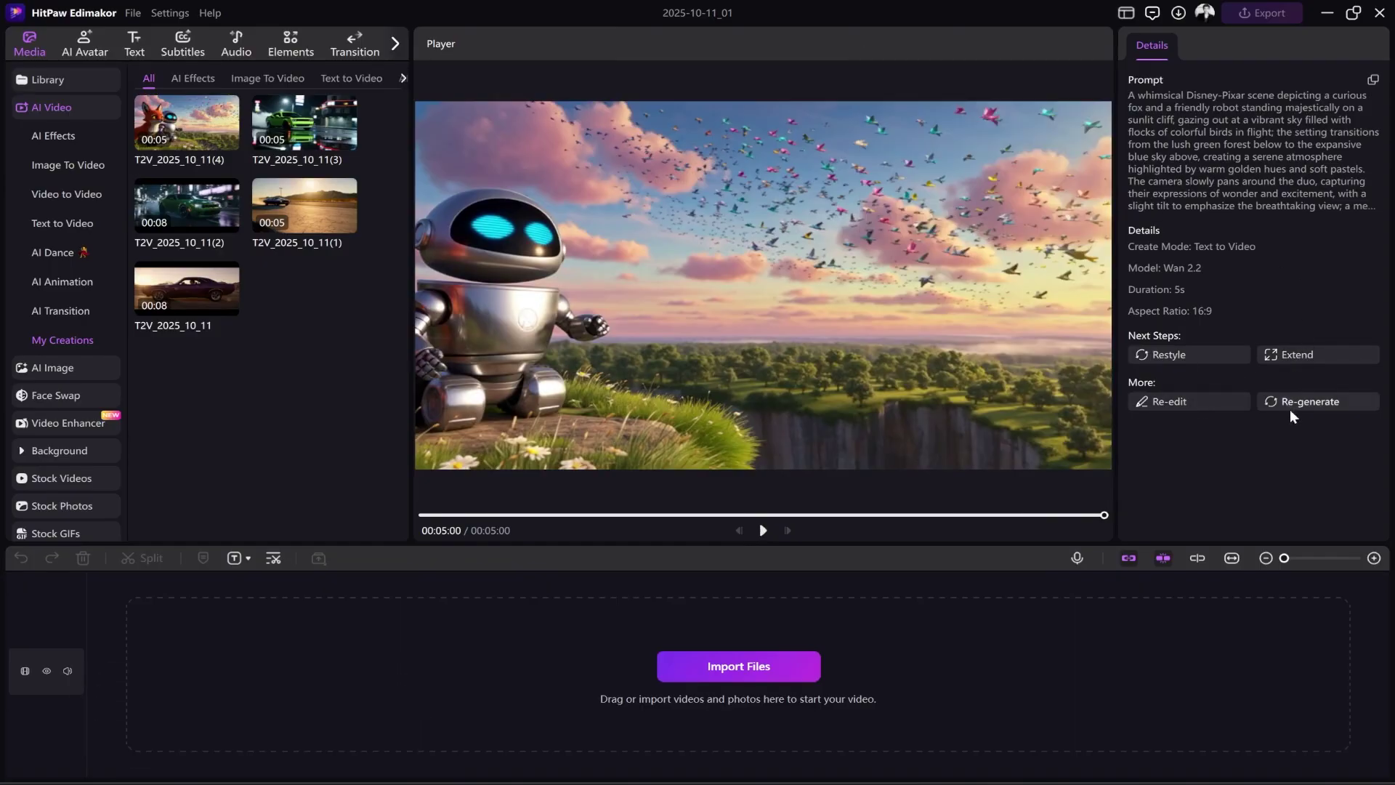
left_click(1373, 81)
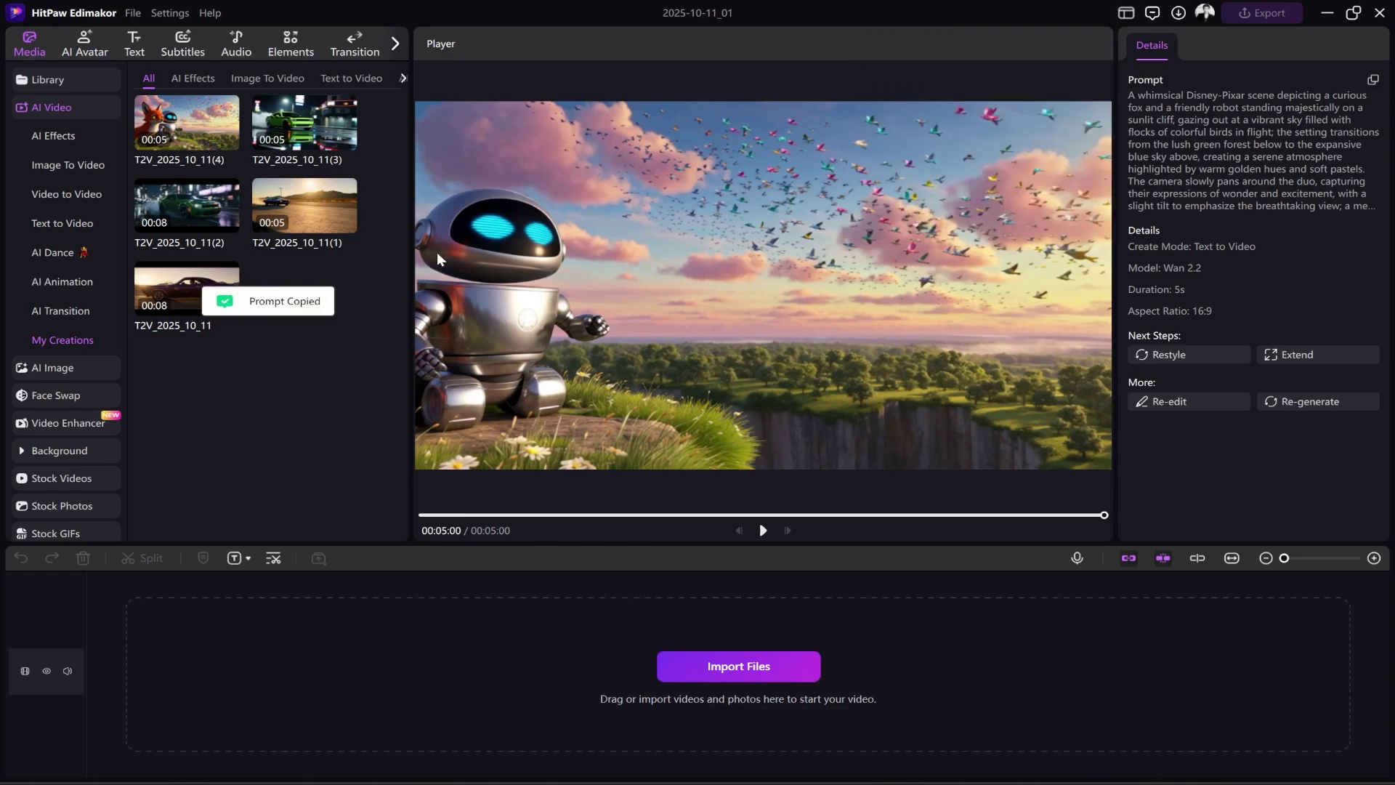
left_click(308, 358)
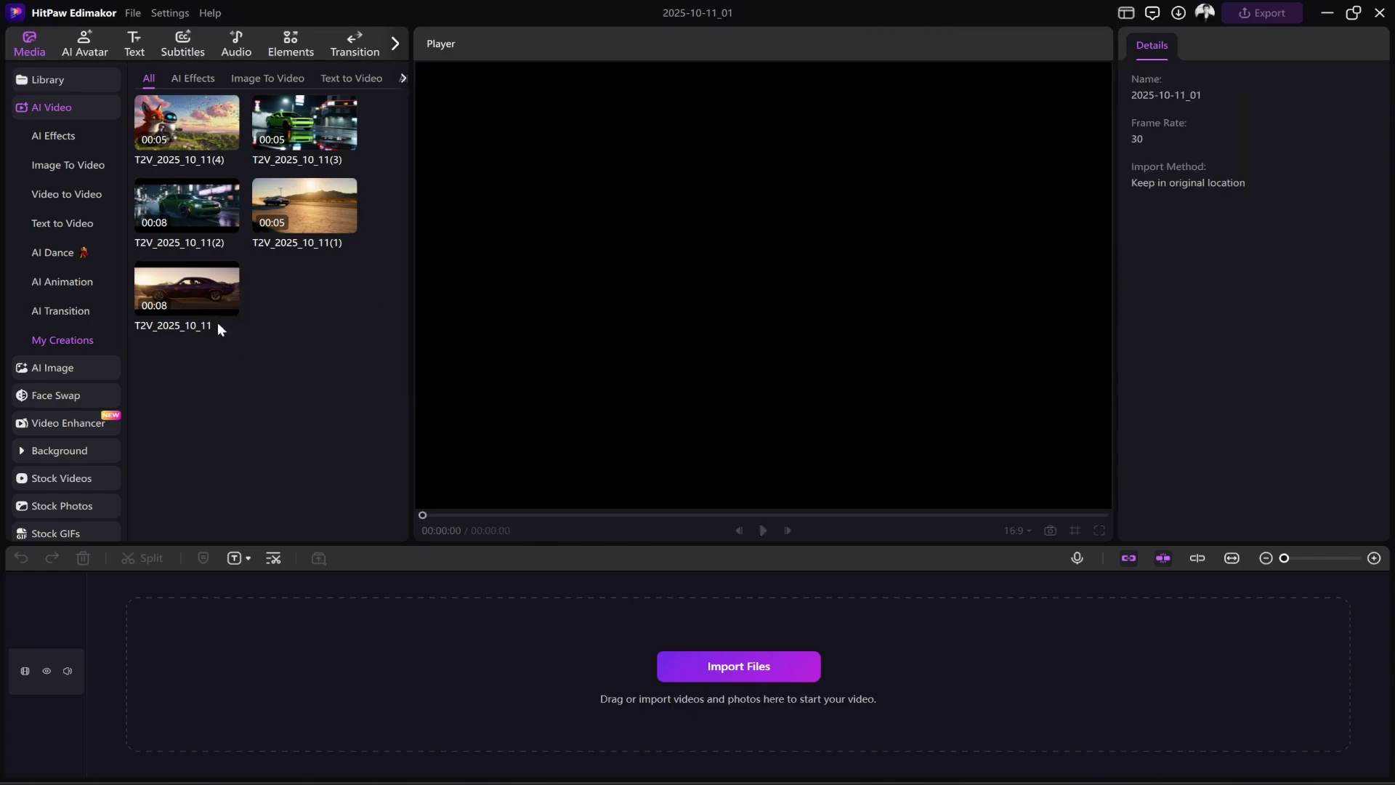
Step: Paste the copied fox-and-robot prompt into Google Veo 3 at 8S with audio, and generate
left_click(45, 221)
left_click(376, 99)
left_click(263, 238)
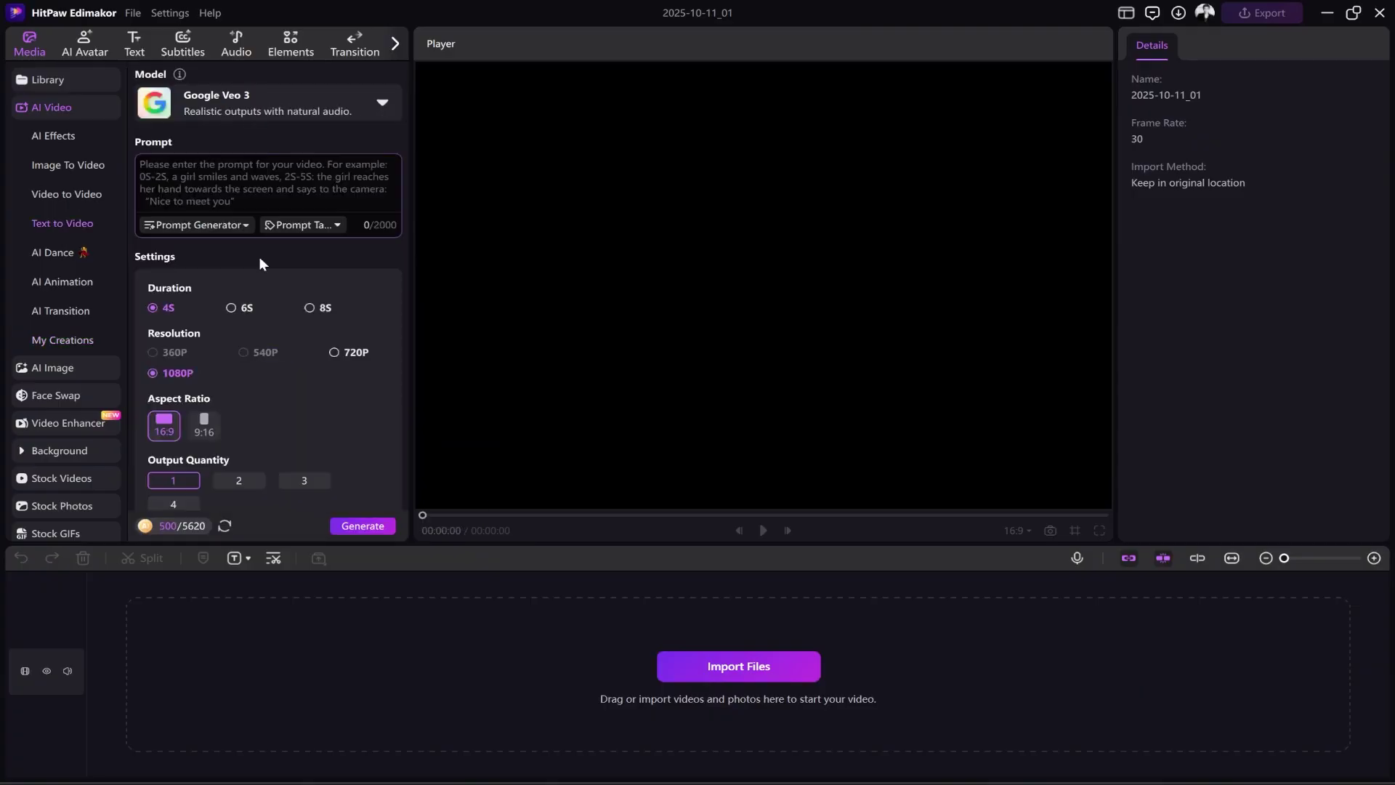
left_click(170, 177)
key("ctrl+v")
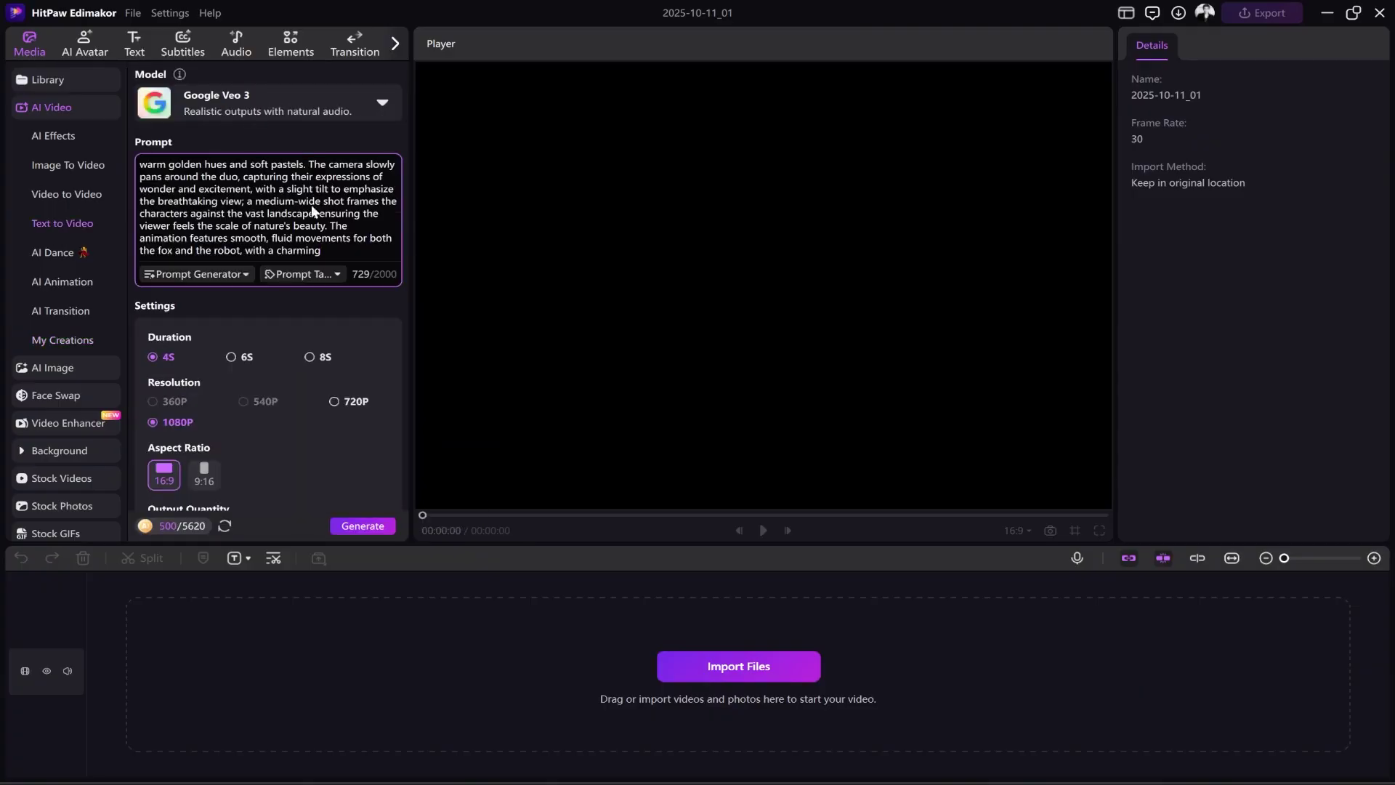
left_click(313, 357)
scroll(332, 421, "down", 3)
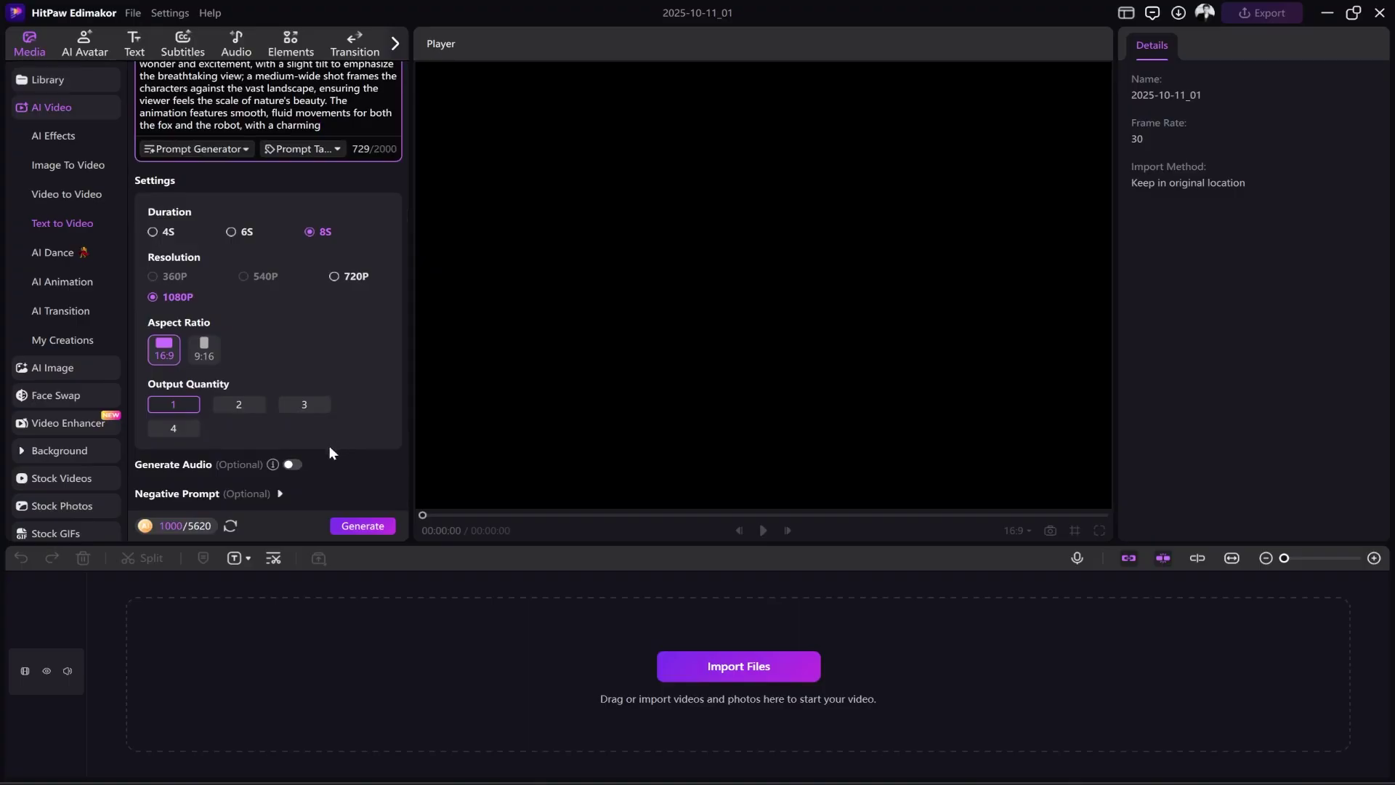
left_click(294, 465)
left_click(364, 526)
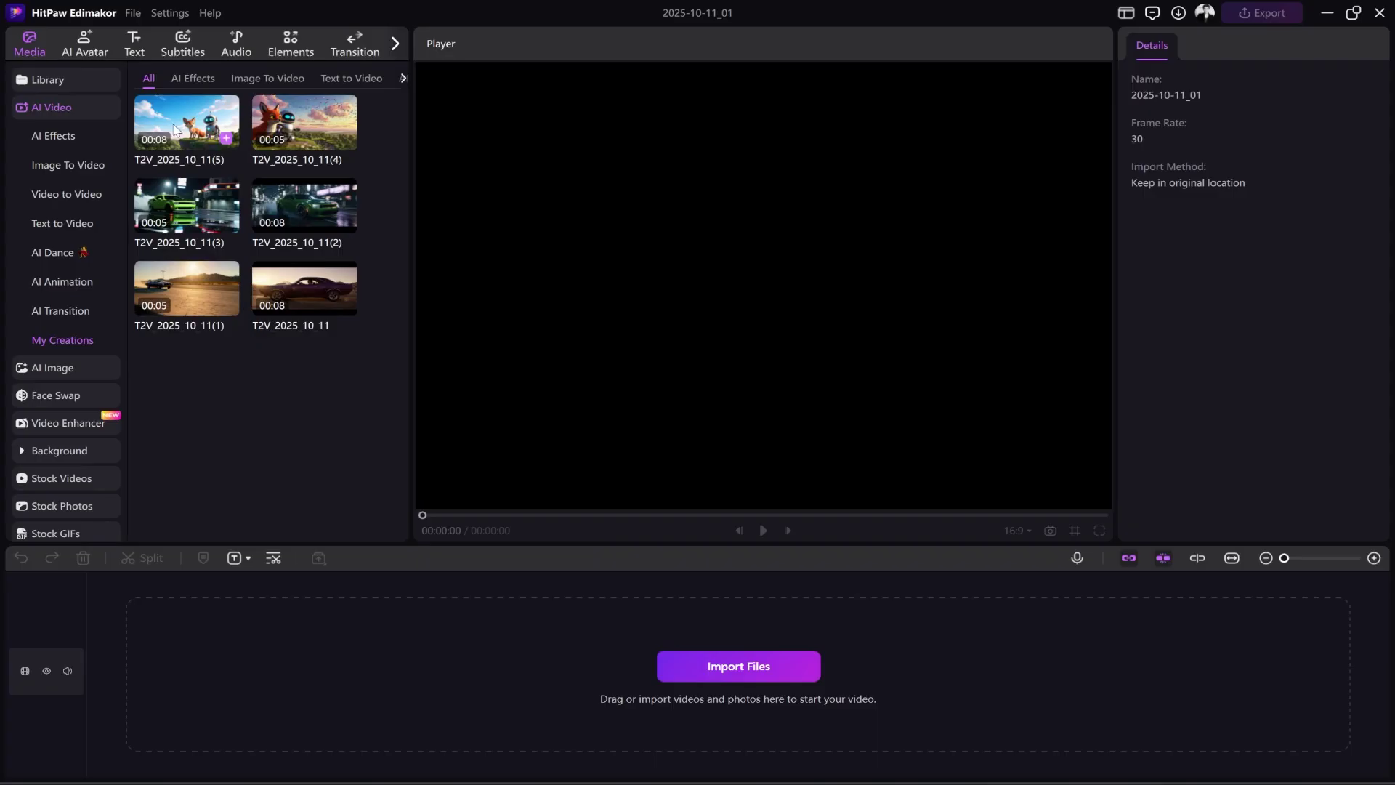
Step: Play the 8-second fox-and-robot clip T2V_2025_10_11(5) from the start in the Player
left_click(176, 127)
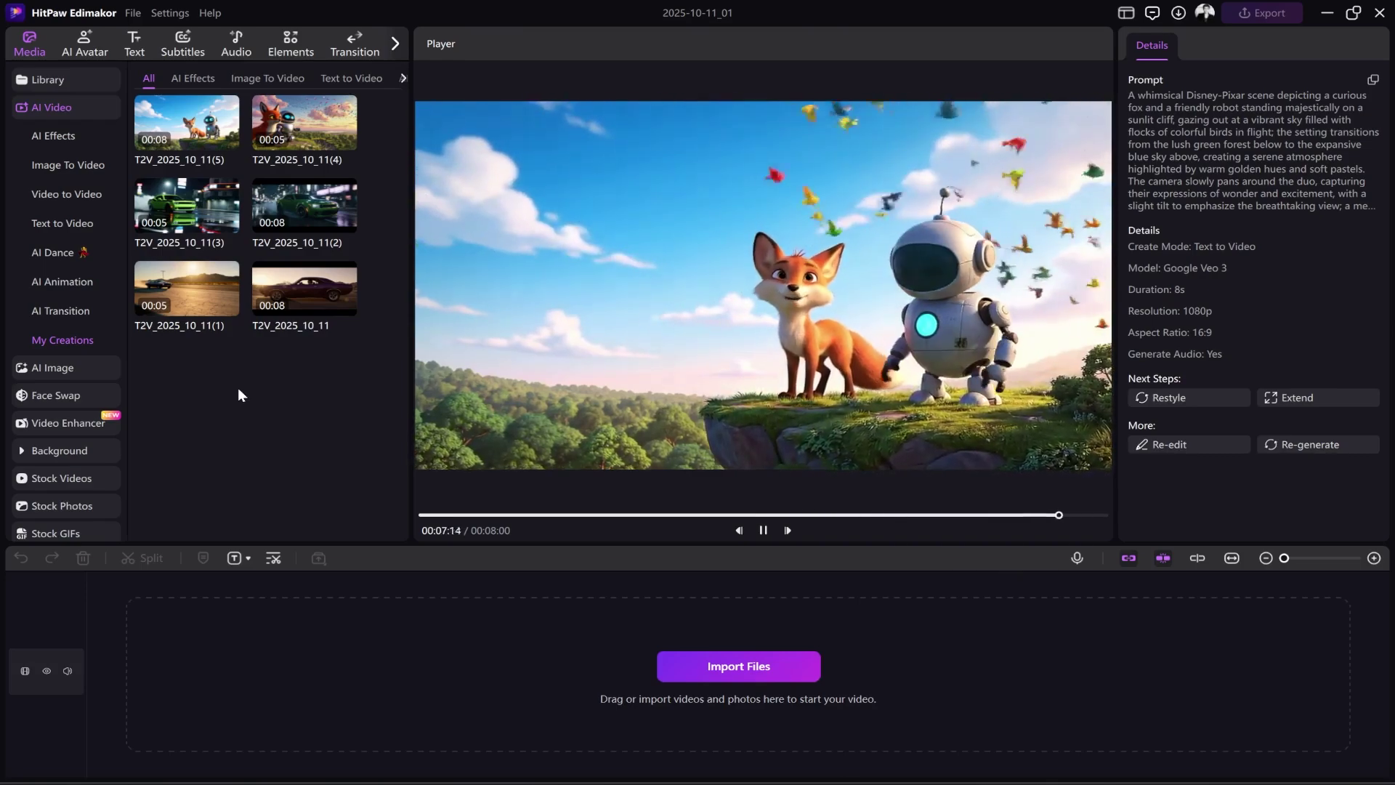
left_click(761, 531)
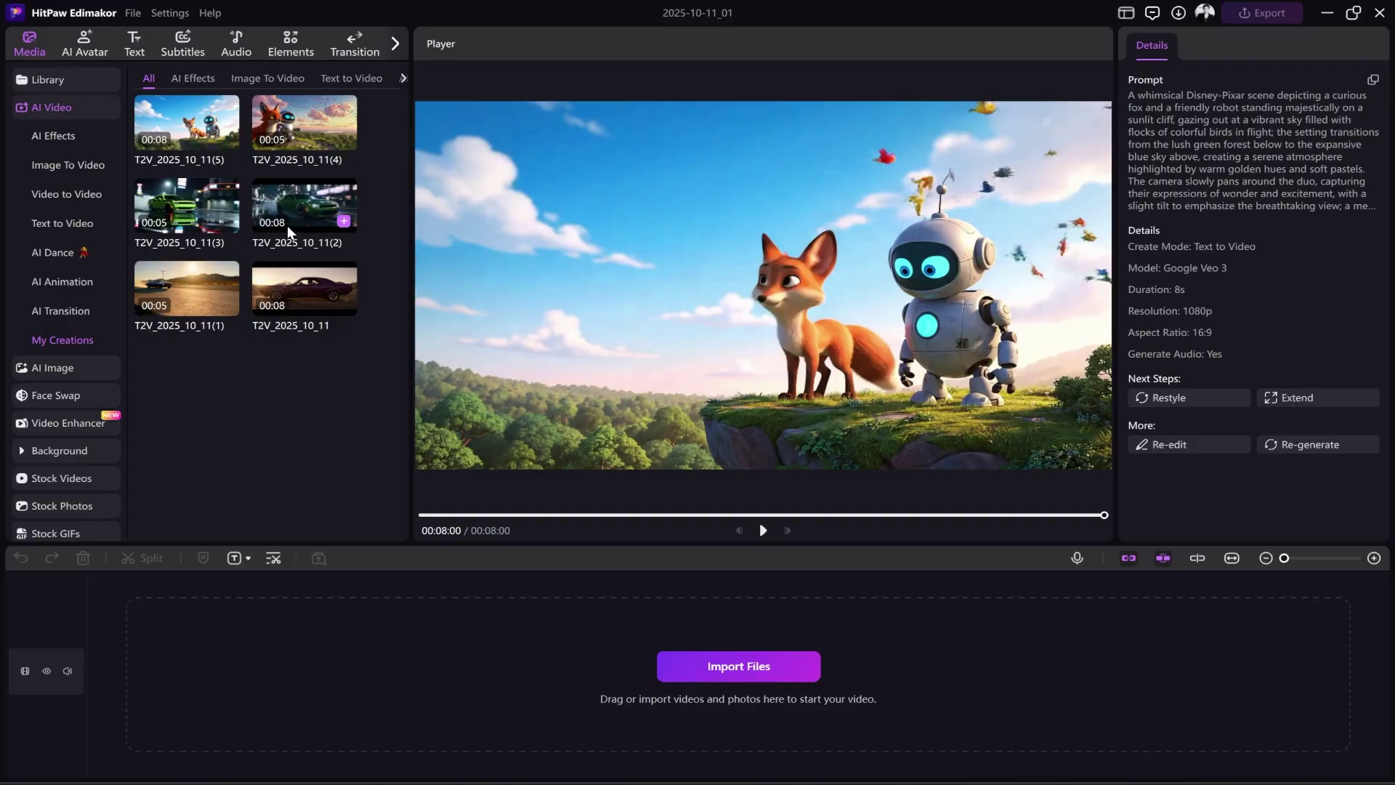
Step: Add the desert clip (1) and green car clip (3) to the timeline, then play them in that order
left_click(227, 306)
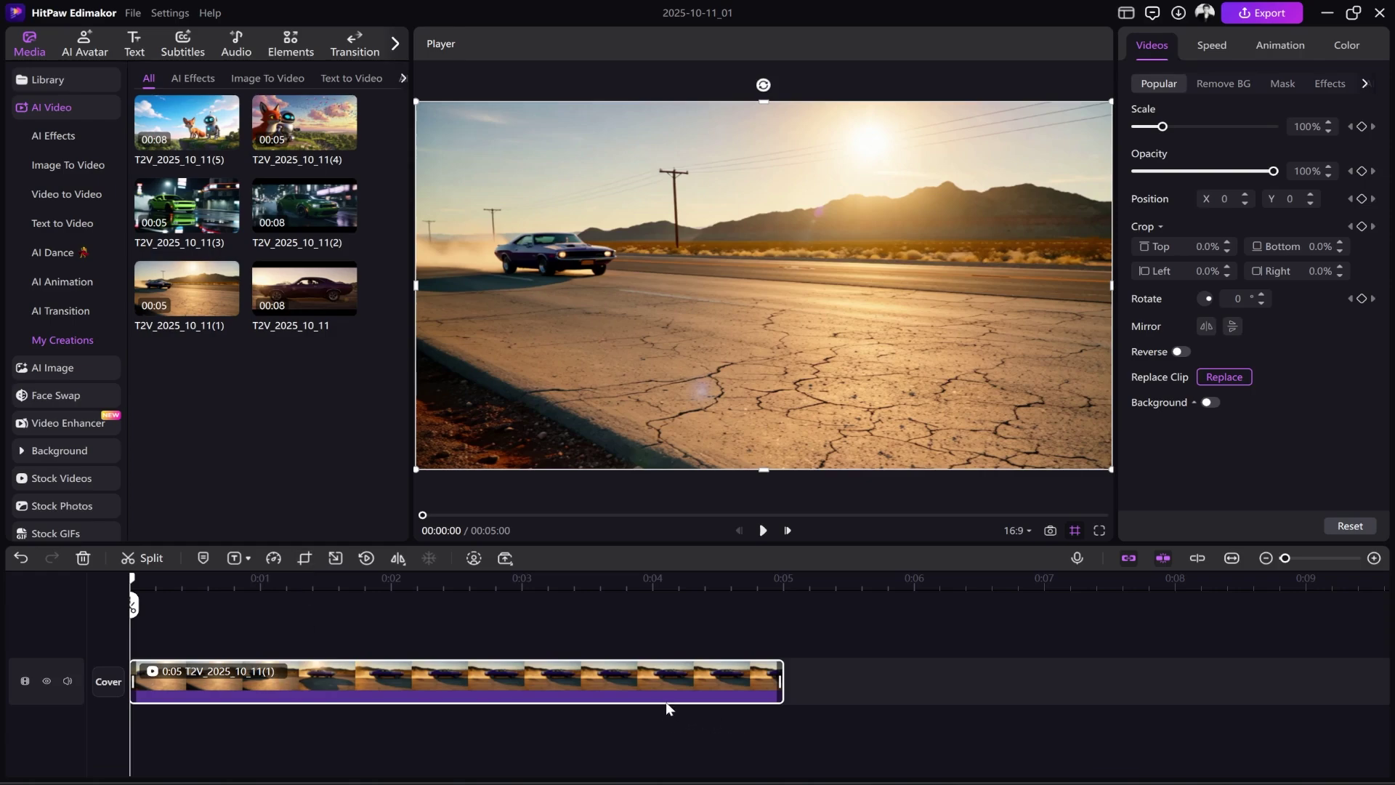
left_click(227, 223)
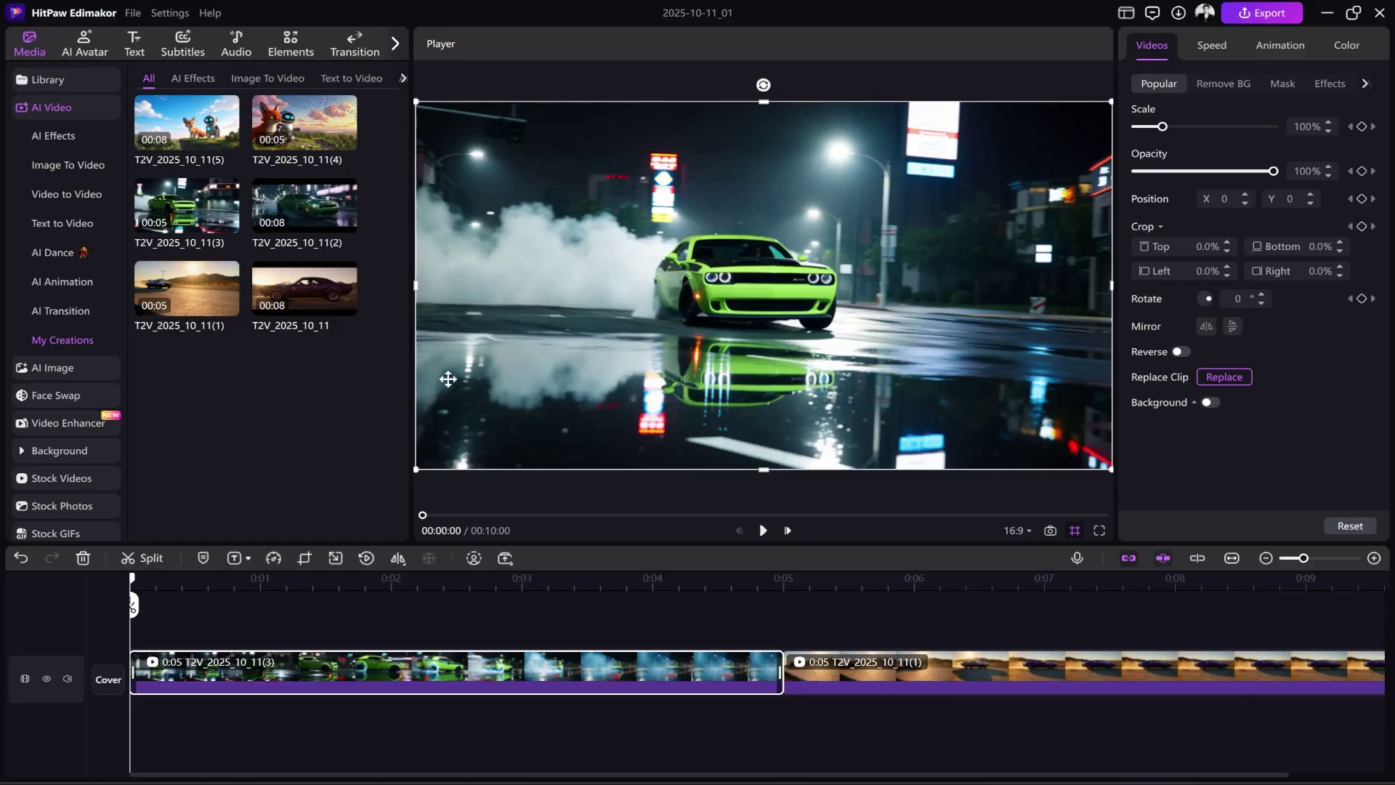
mouse_move(196, 291)
scroll(172, 597, "down", 2)
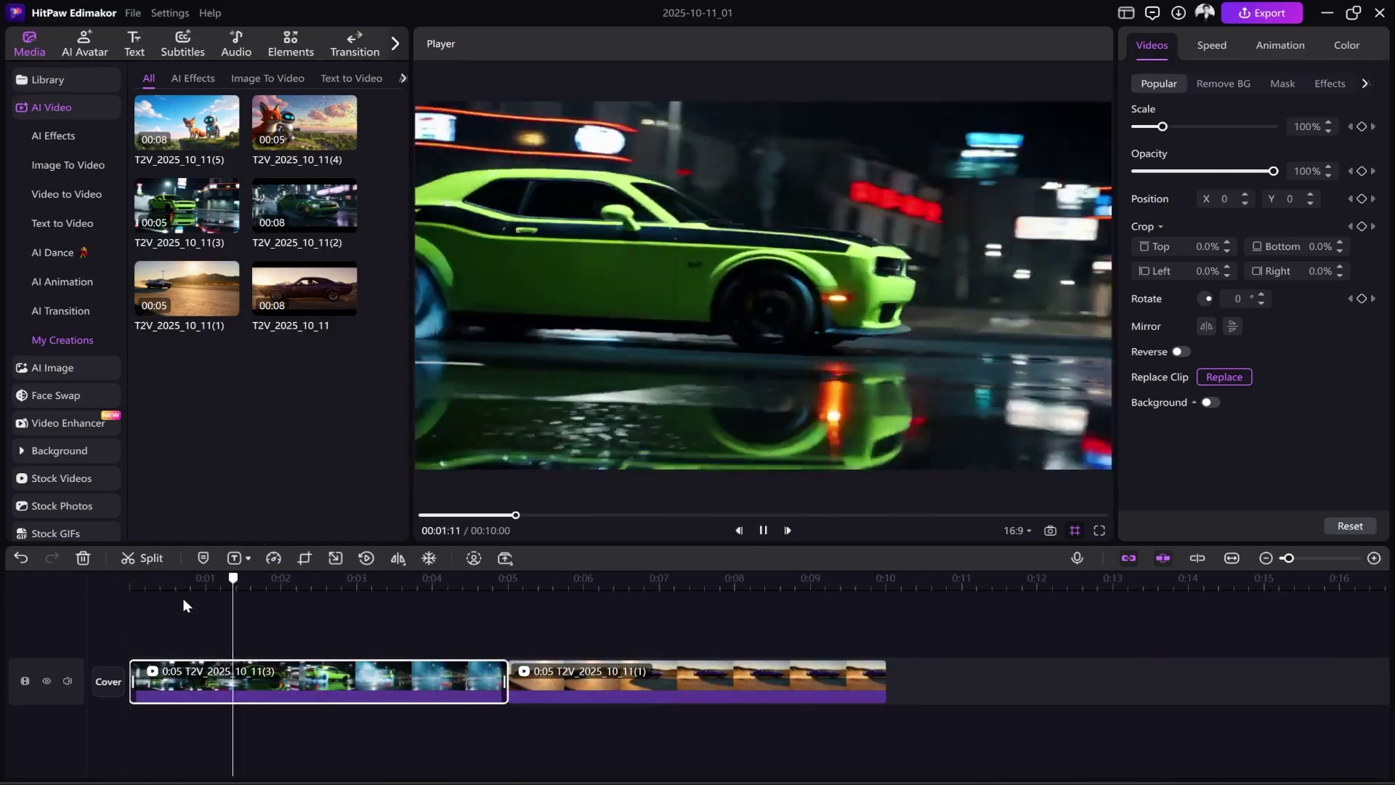
left_click_drag(271, 676, 436, 686)
key("space")
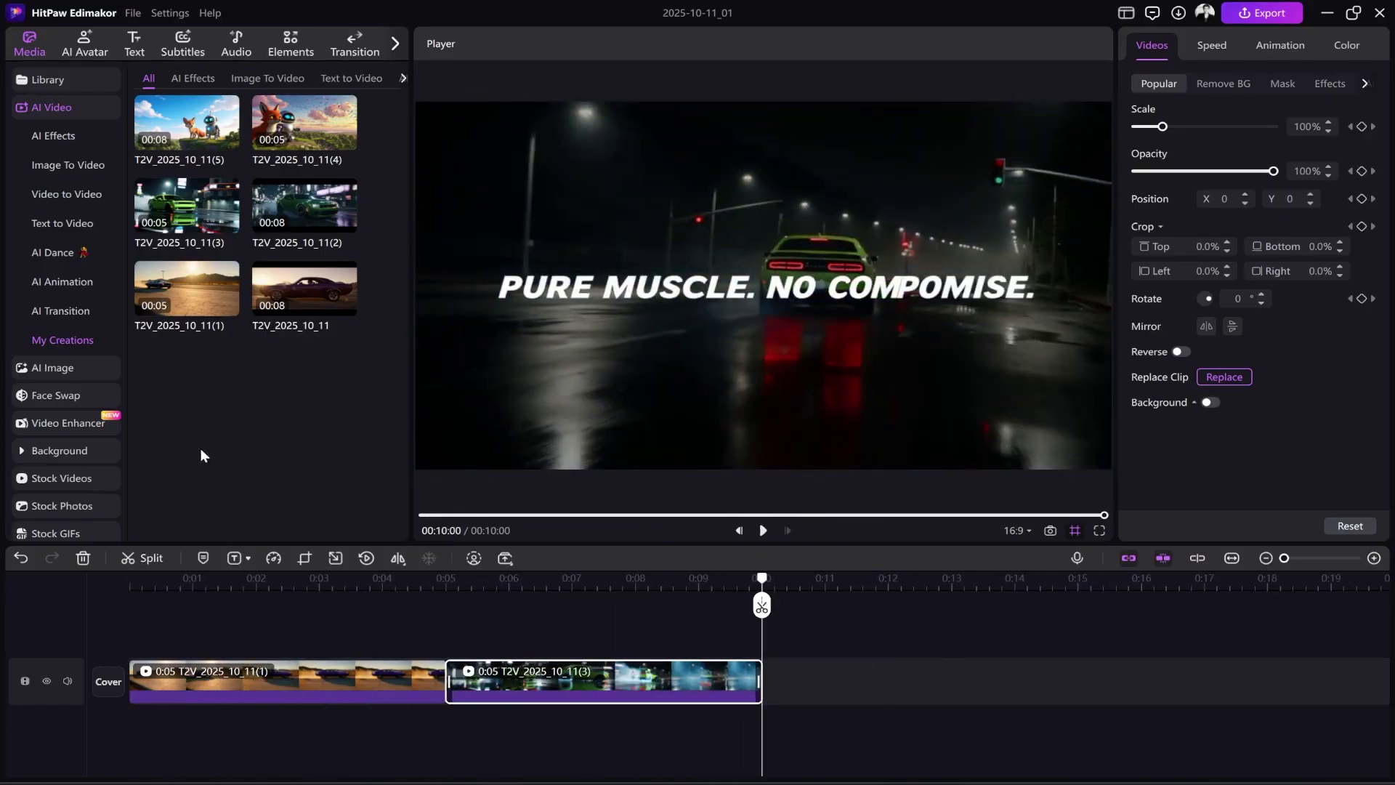
Step: Append T2V_2025_10_11 and another 8-second car clip to the timeline's end
left_click_drag(304, 289, 799, 675)
left_click(343, 220)
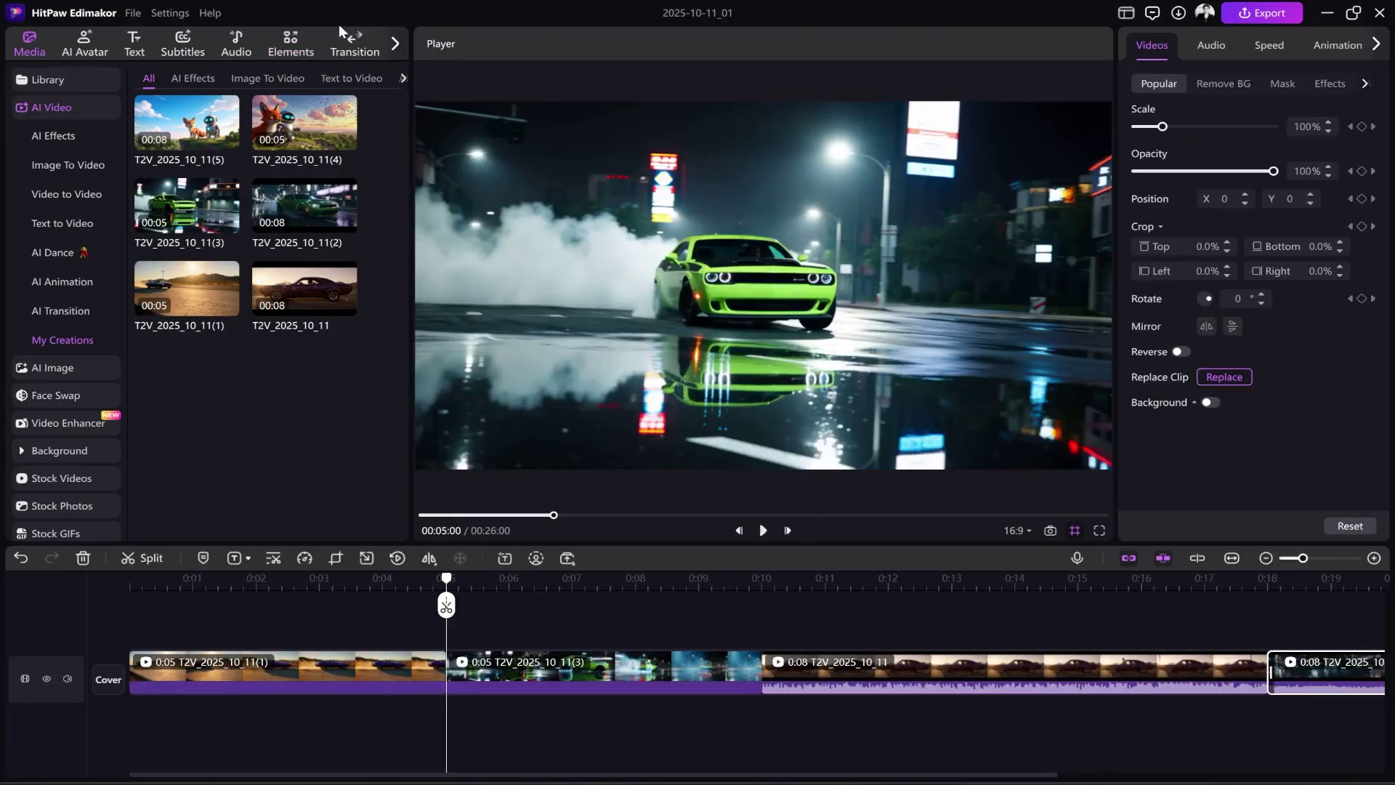
left_click(355, 45)
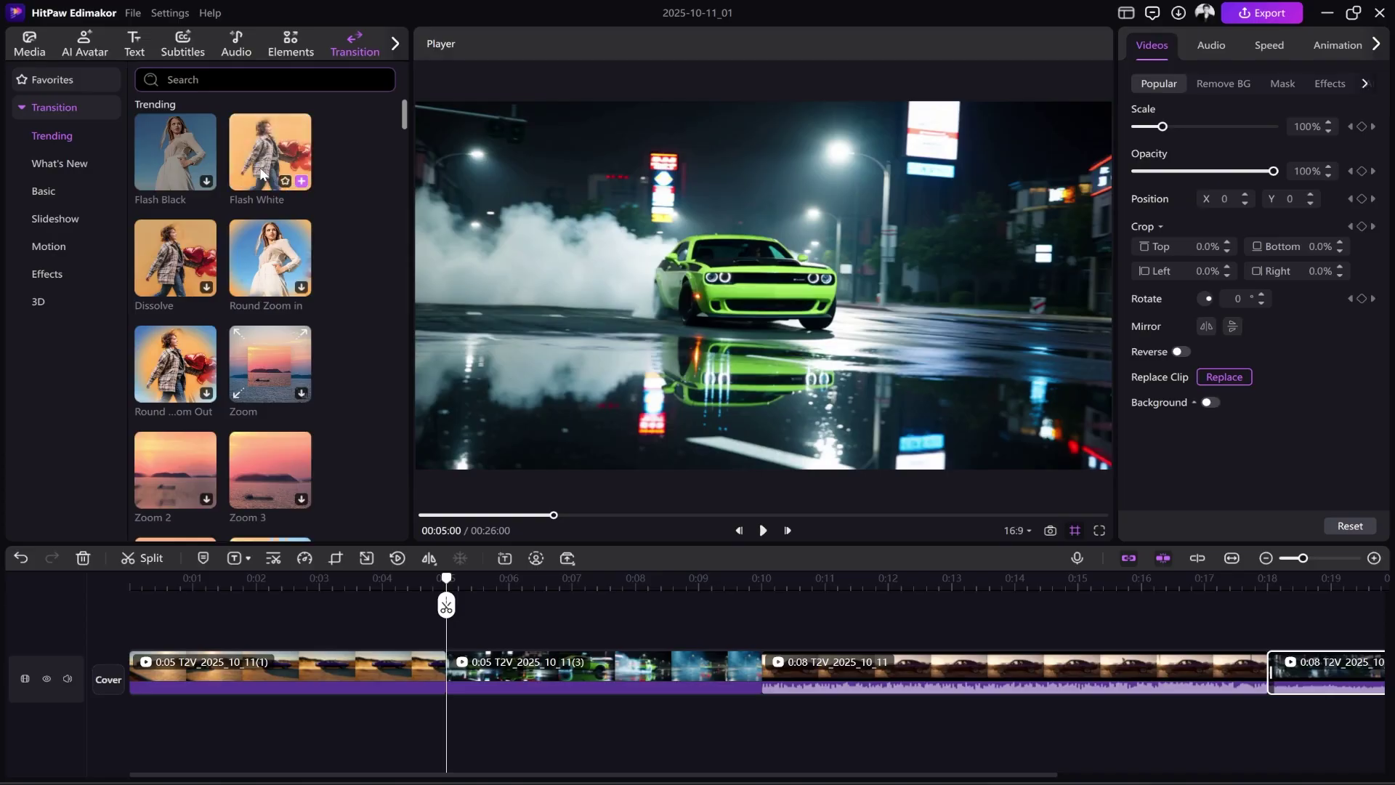
Step: Place a transition between clips (1) and (3) and preview playback through the cut
mouse_move(260, 173)
left_mouse_down()
mouse_move(269, 250)
mouse_move(443, 668)
left_mouse_up()
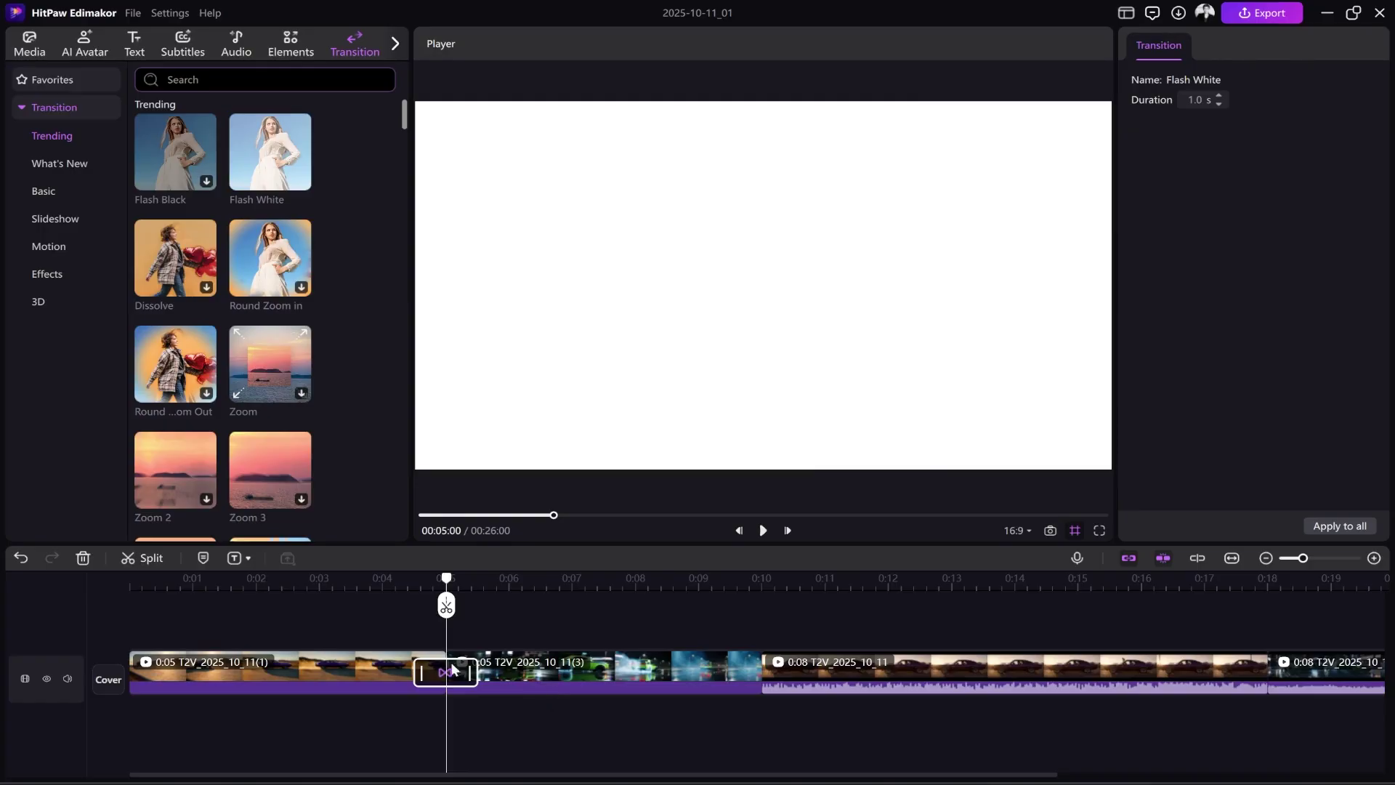
scroll(334, 579, "down", 2)
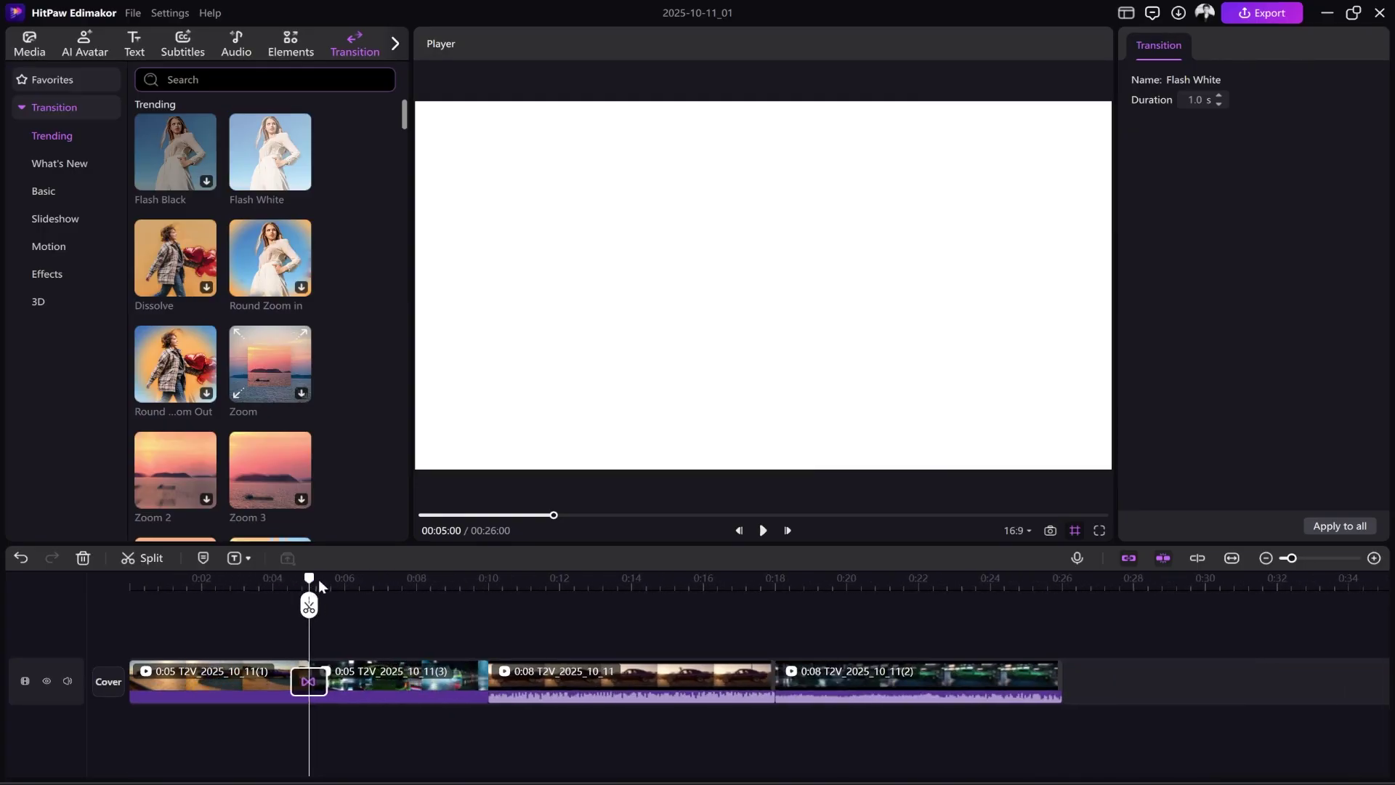
left_click_drag(310, 580, 225, 575)
key("space")
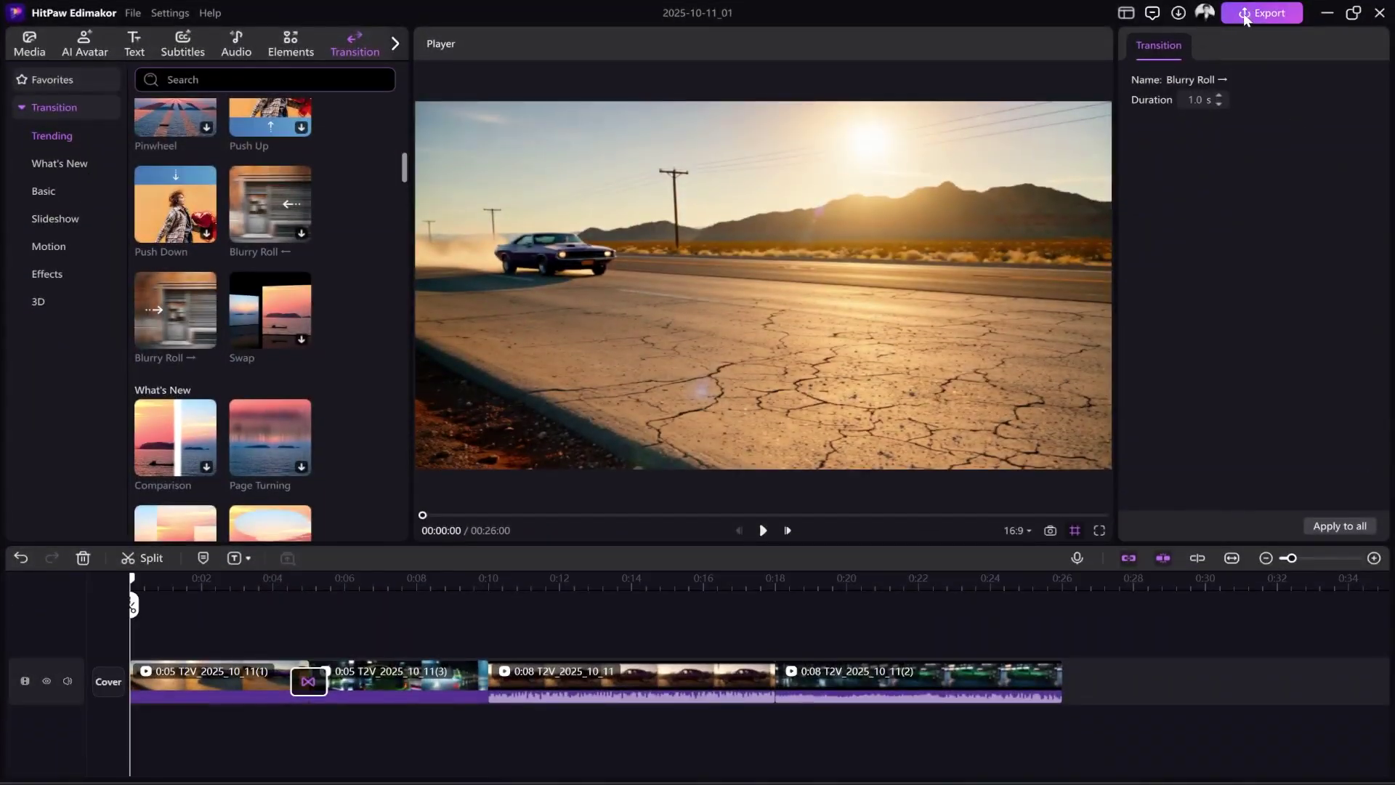
Step: Export 2025-10-11_01 locally as a 4K H264 MP4 at 30 fps, keeping the existing save folder
left_click(1252, 13)
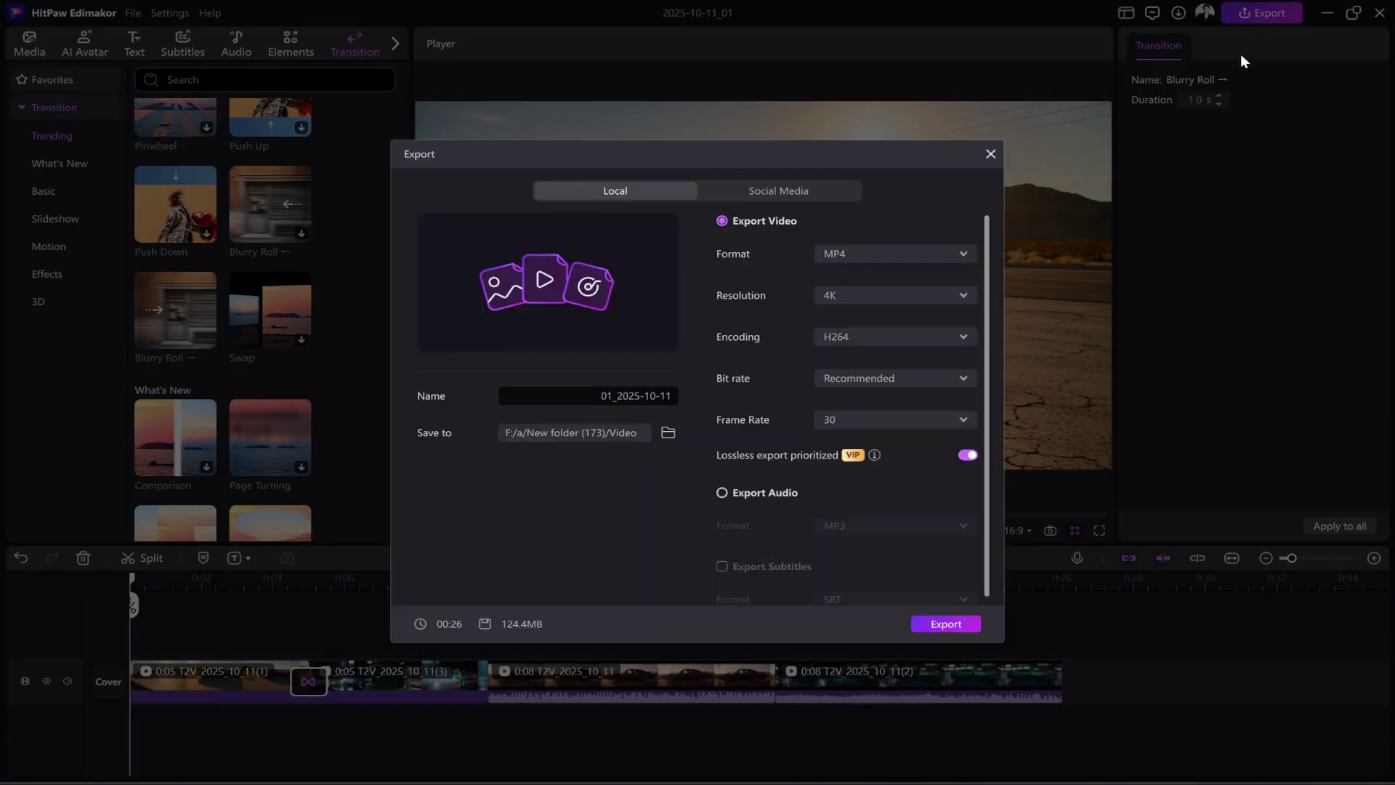
left_click(746, 195)
left_click(687, 194)
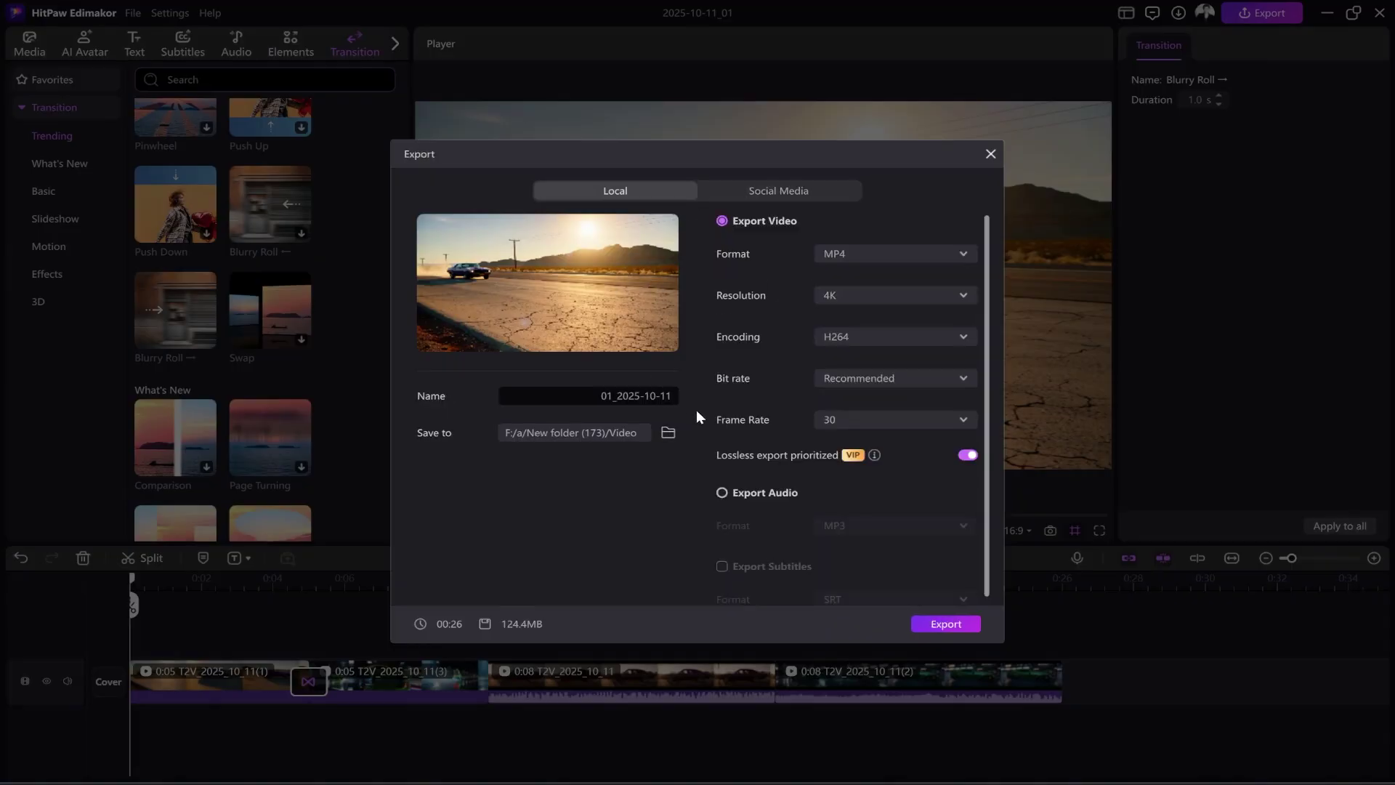
left_click(668, 433)
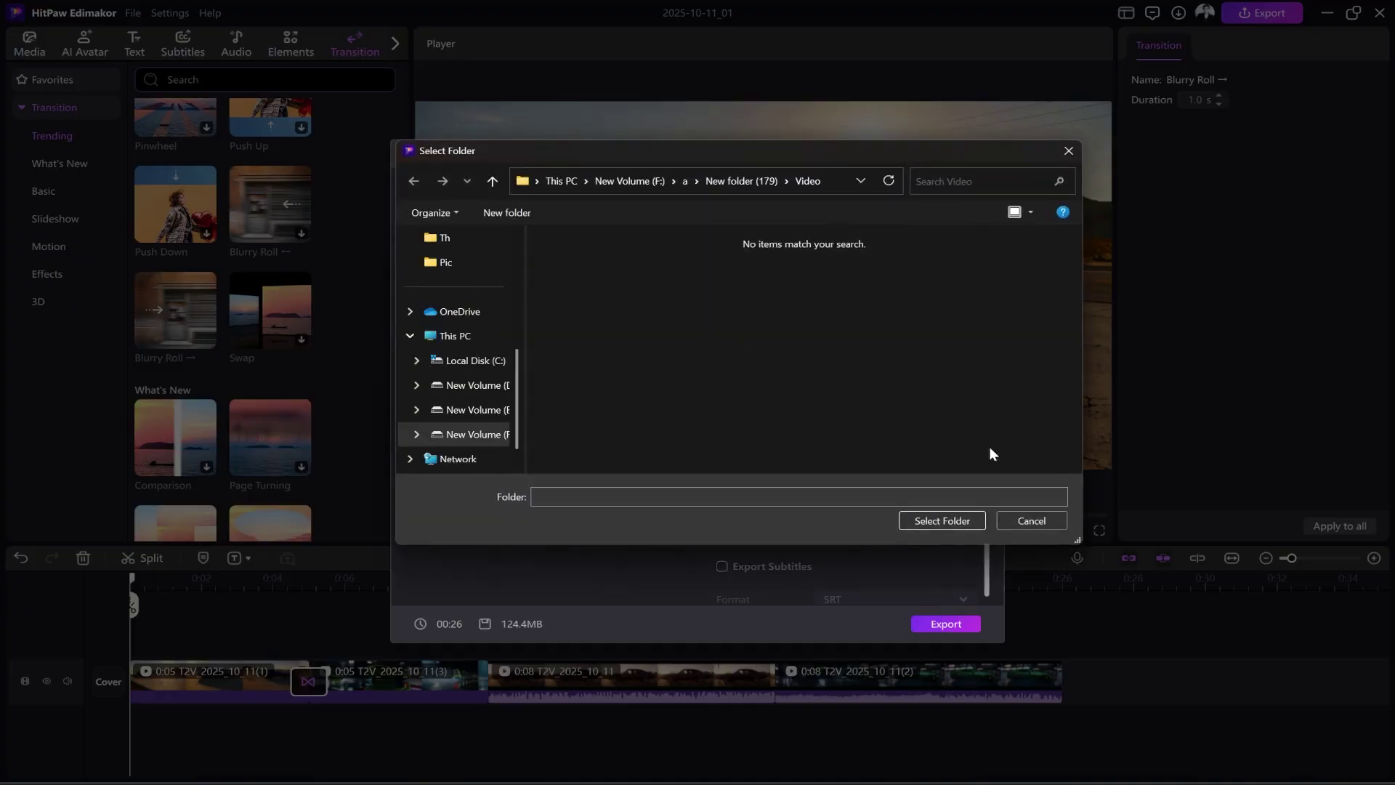
left_click(947, 521)
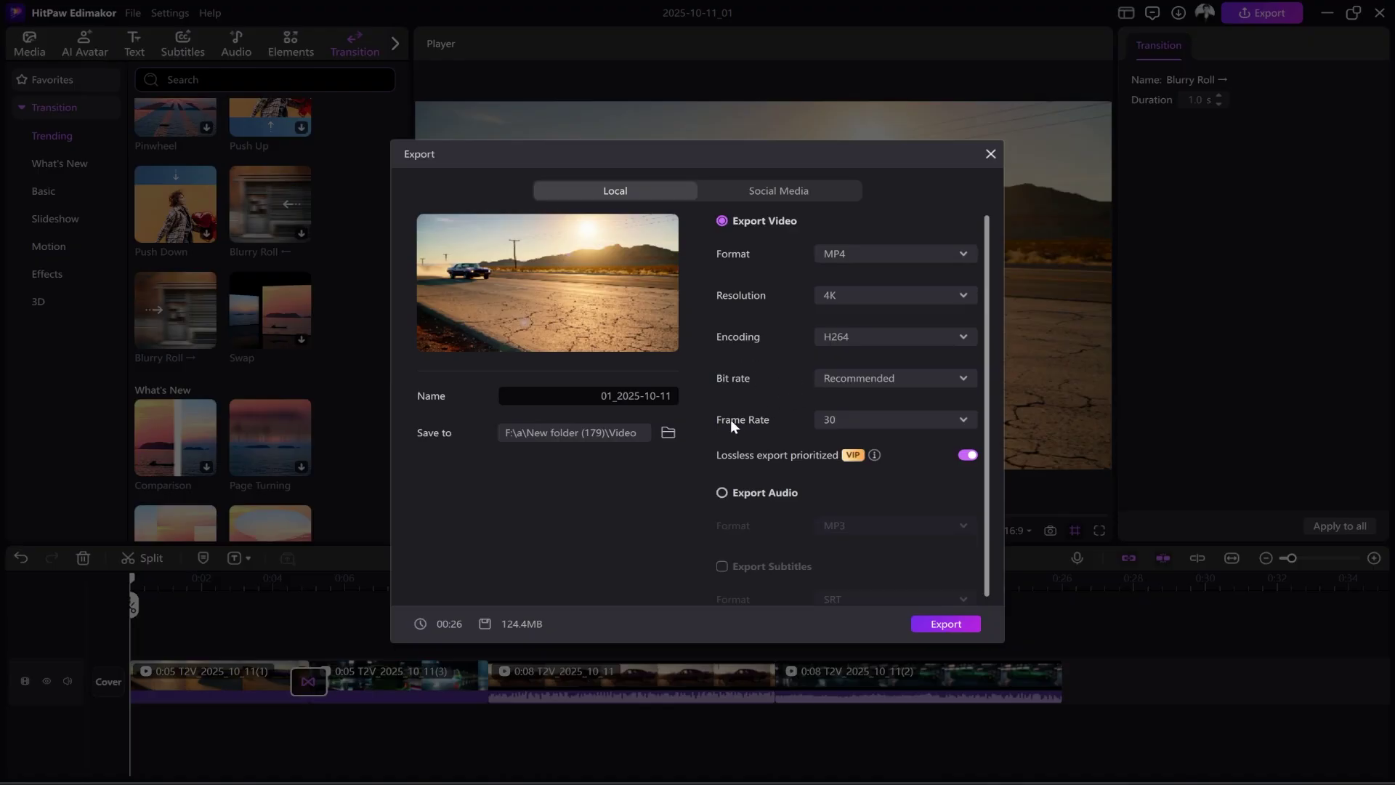
scroll(753, 435, "down", 1)
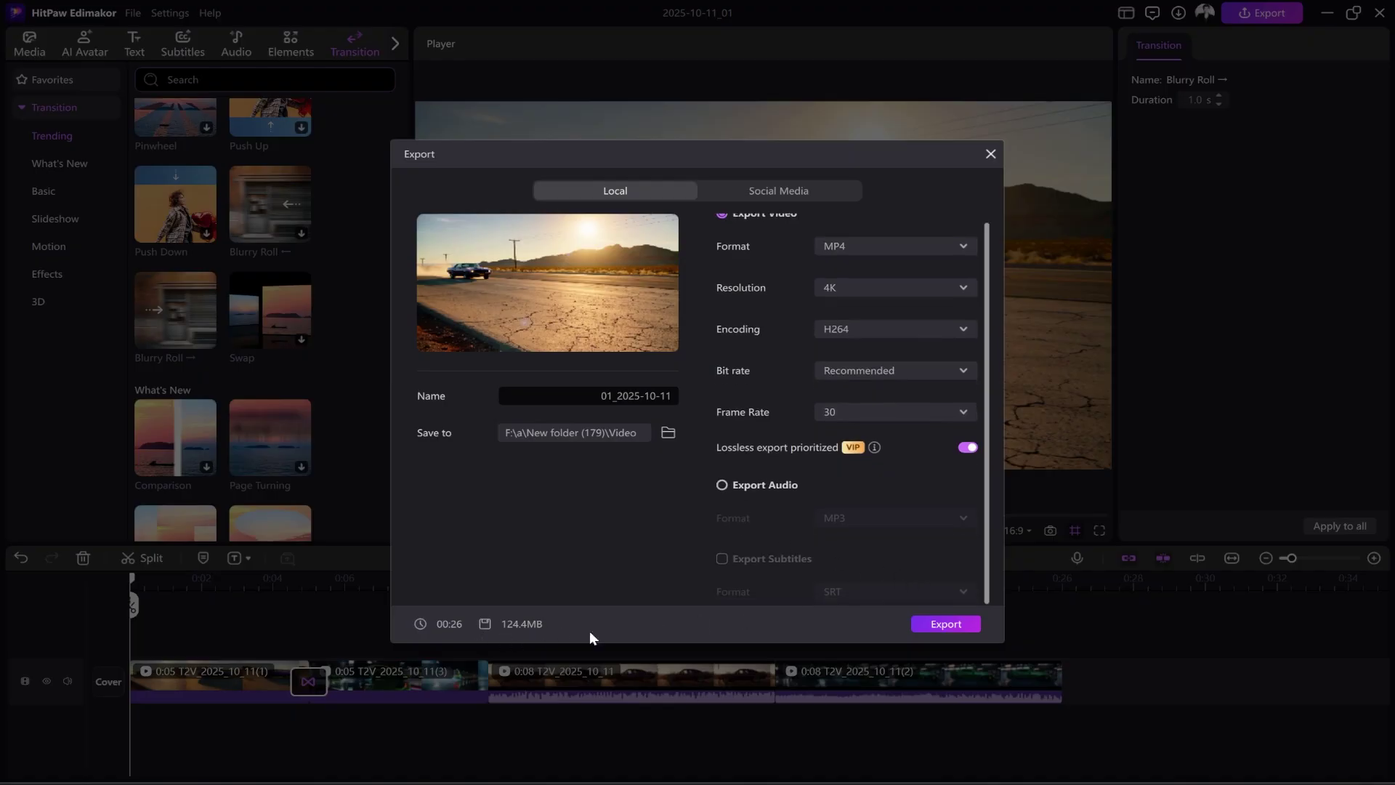
left_click(947, 626)
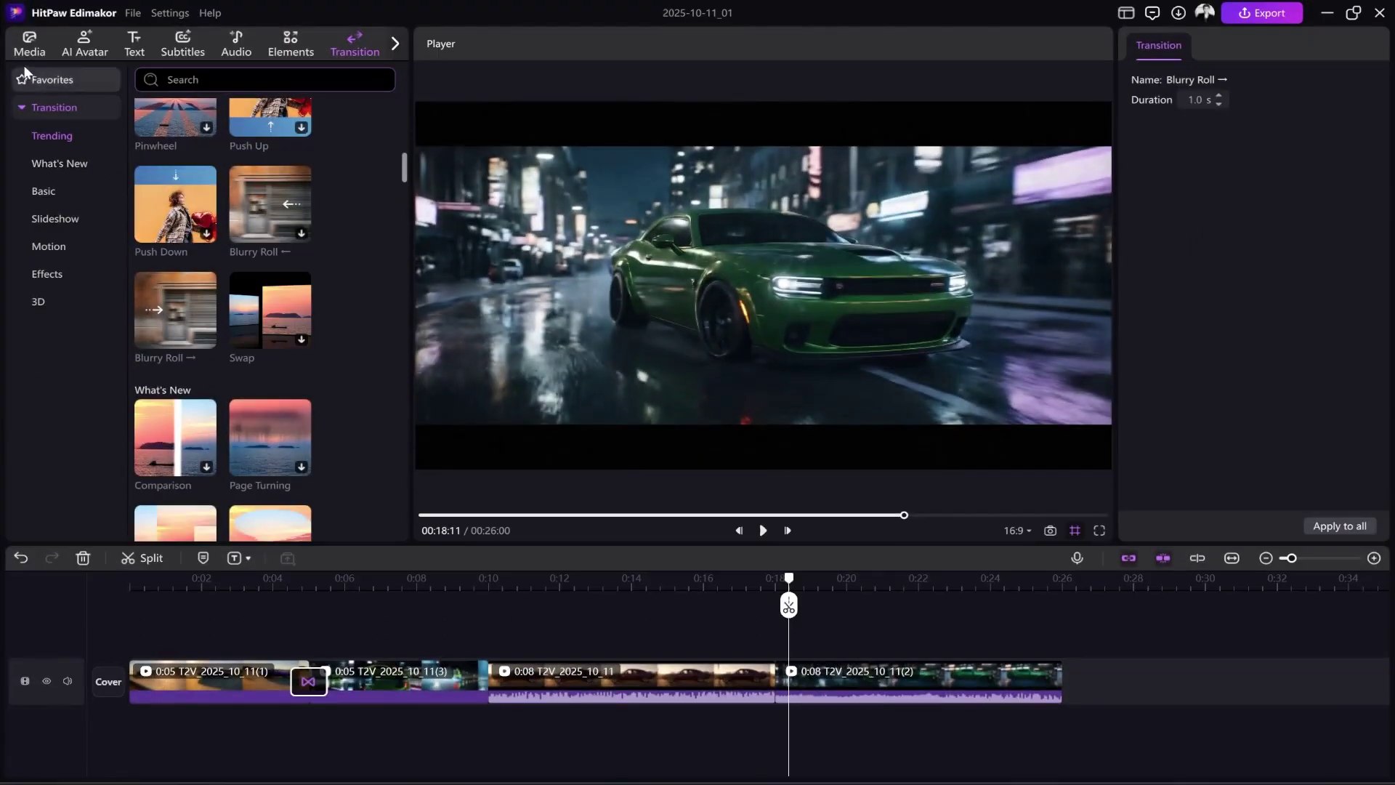
Step: Open AI Image's Text to Image generator, leaving the model on Seedream 4.0
left_click(33, 45)
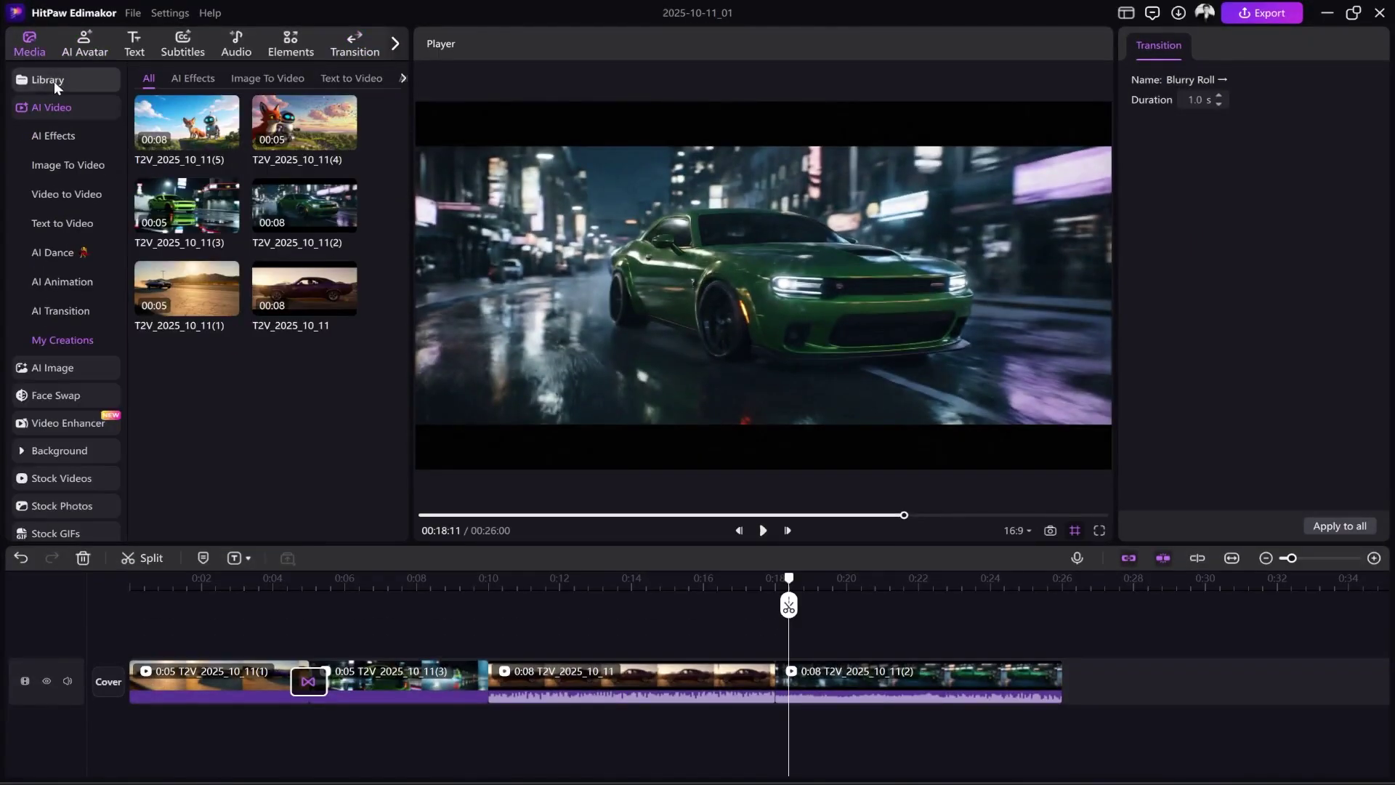
left_click(63, 370)
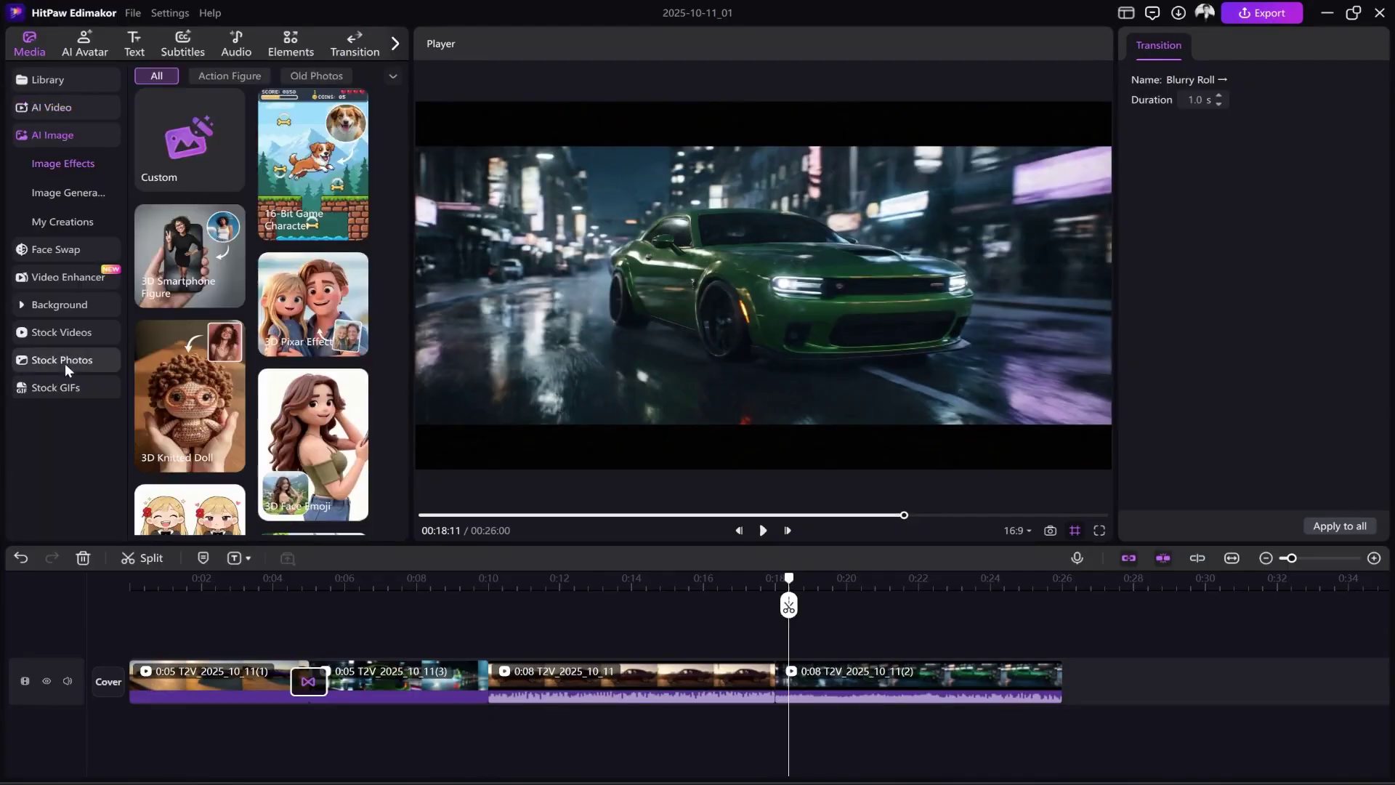
left_click(56, 193)
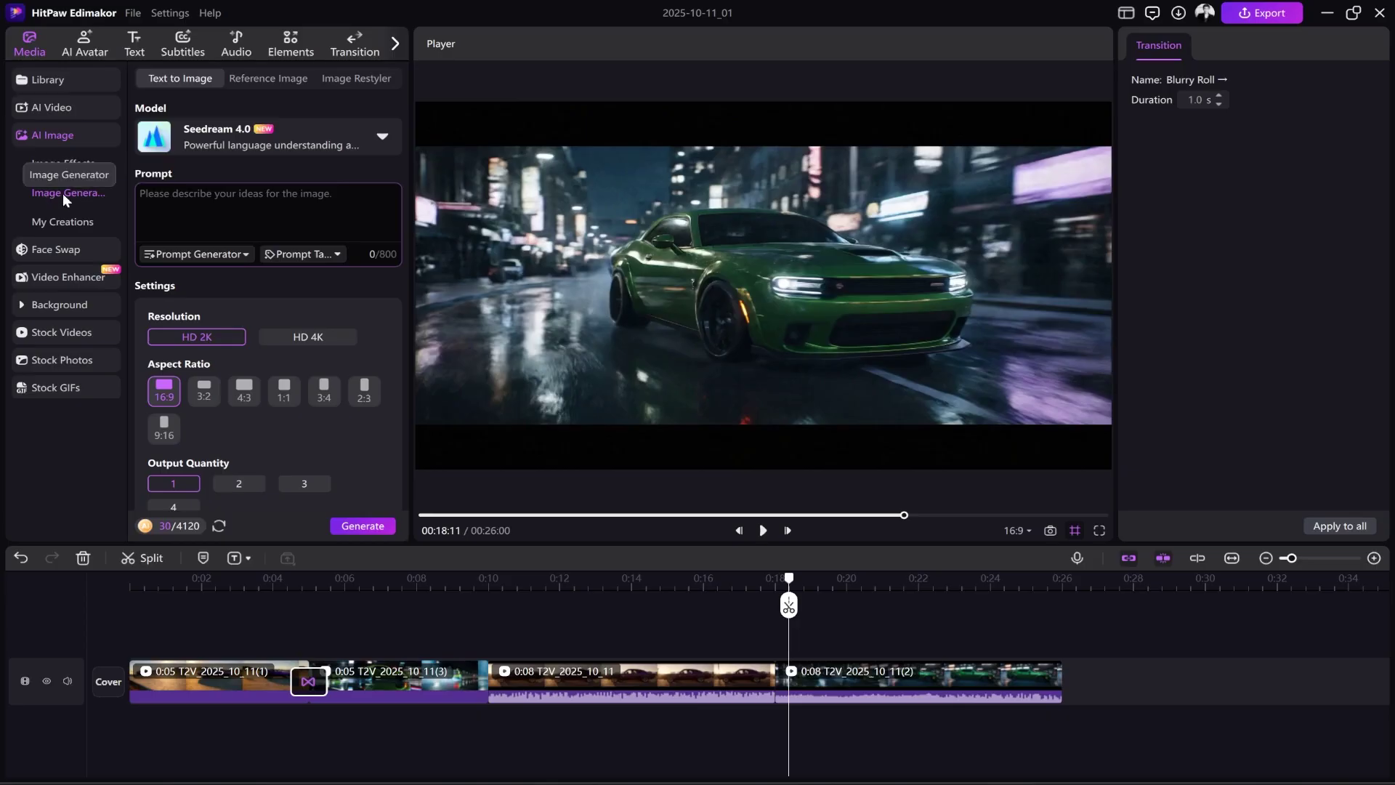
left_click(382, 139)
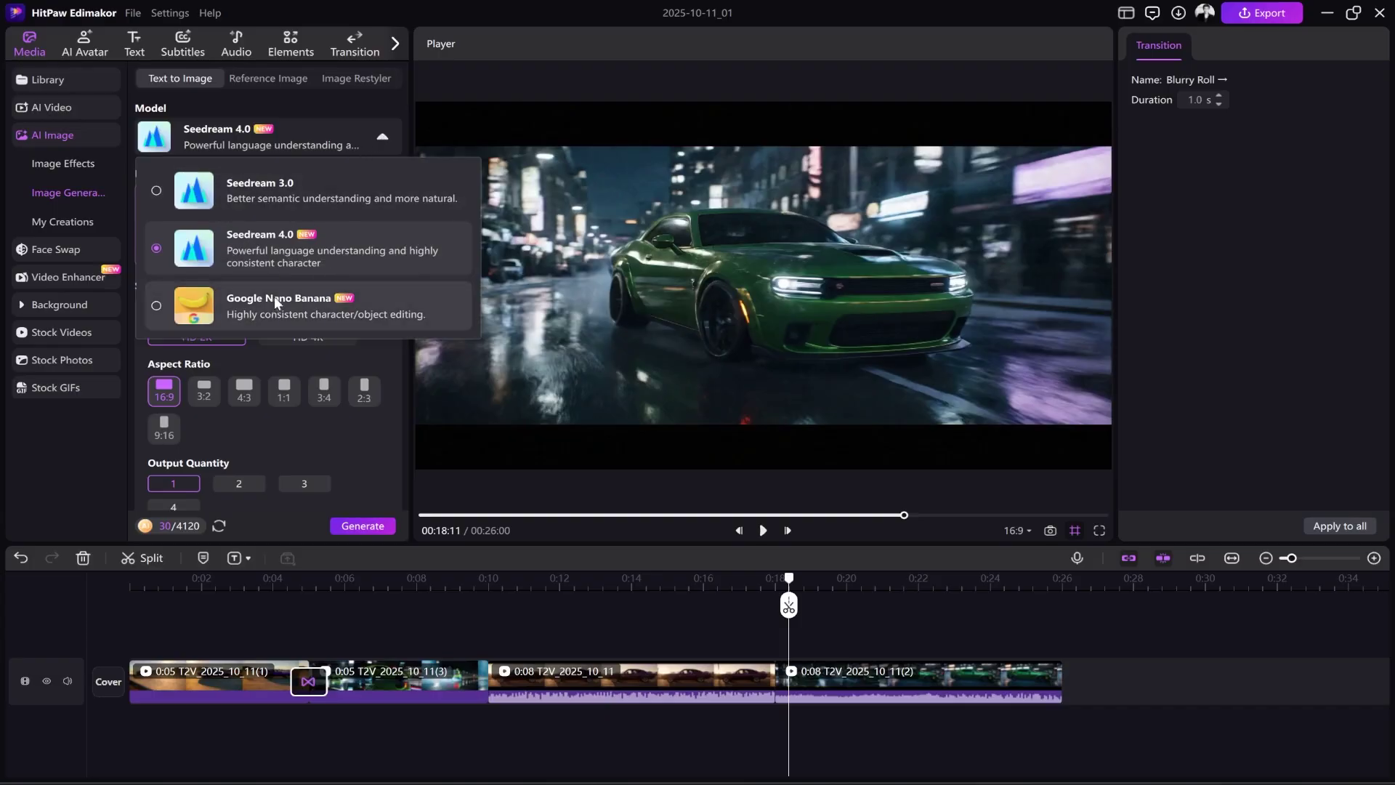
left_click(268, 367)
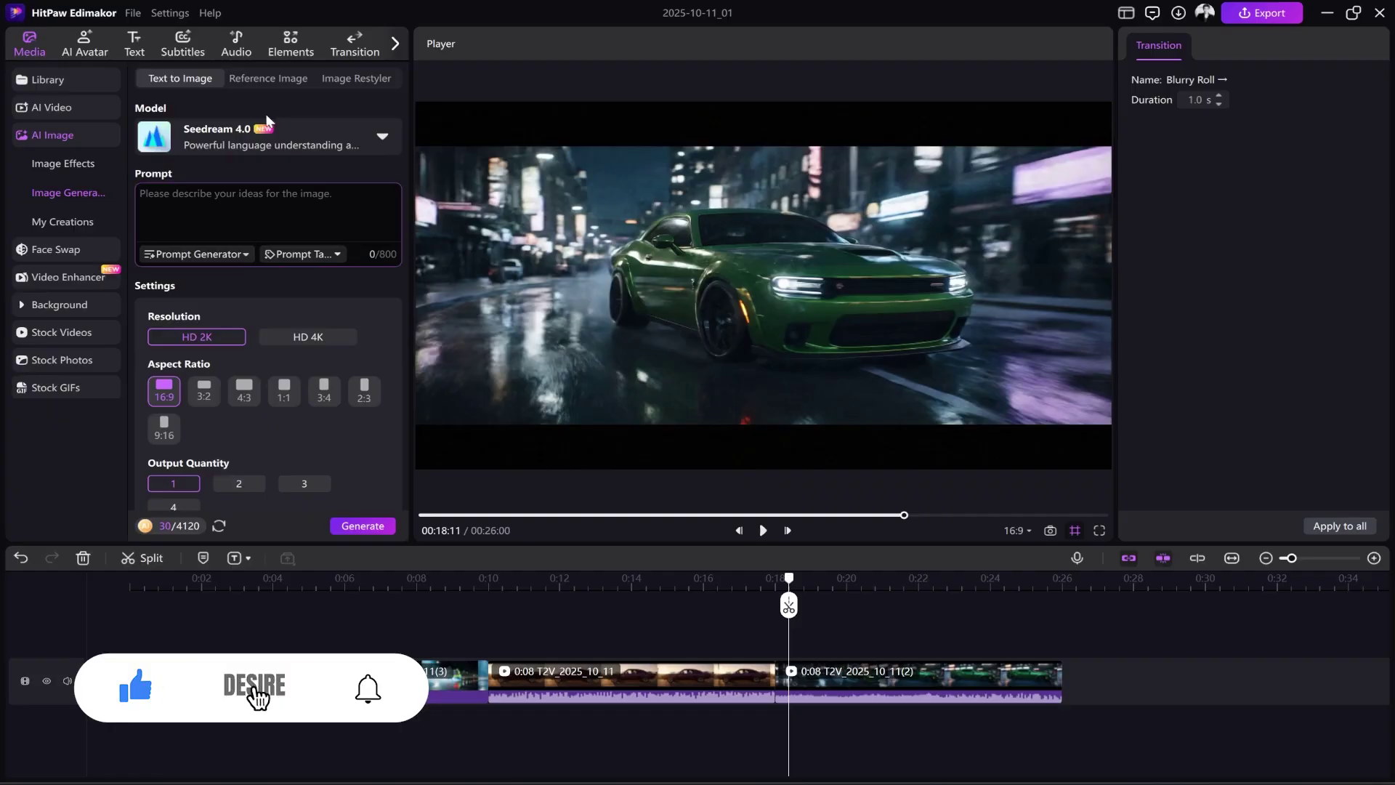